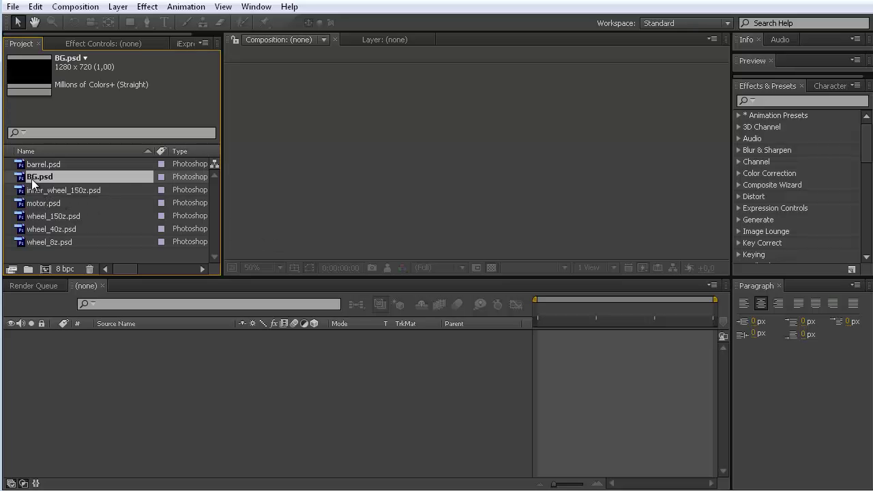
Step: Create the BG composition from the BG.psd background image
left_click(46, 268)
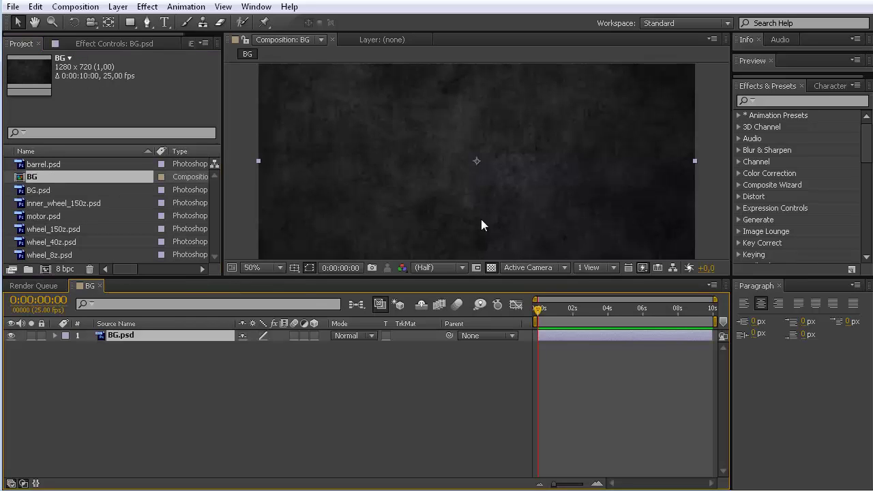
key("comma")
key("period")
Step: Add wheel_8z.psd and wheel_40z.psd to the composition and position them so their teeth mesh
left_click(47, 254)
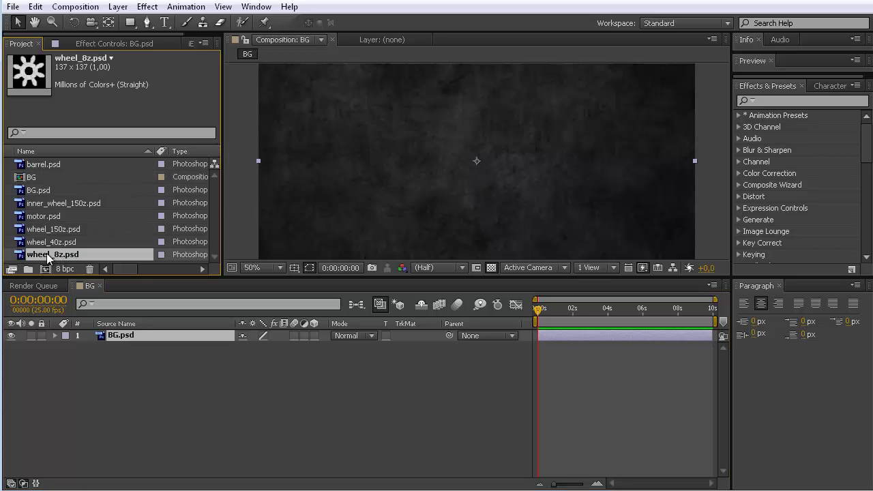
left_click_drag(67, 254, 554, 172)
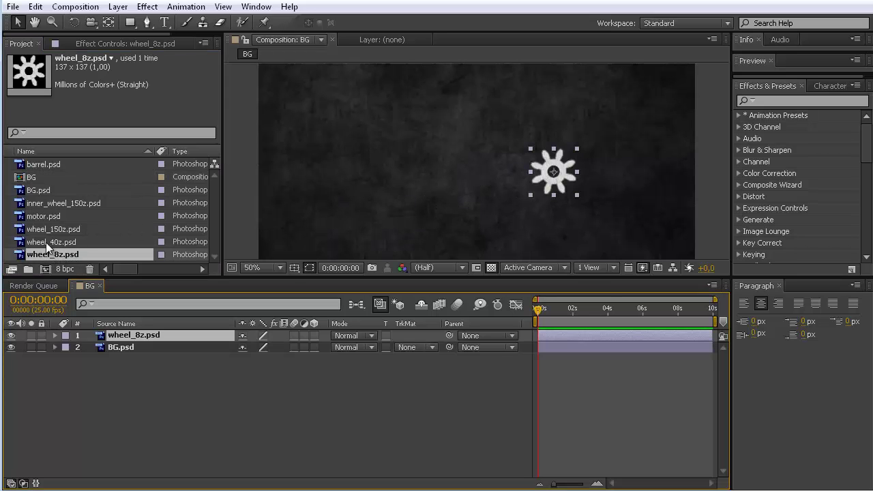
left_click_drag(45, 242, 392, 170)
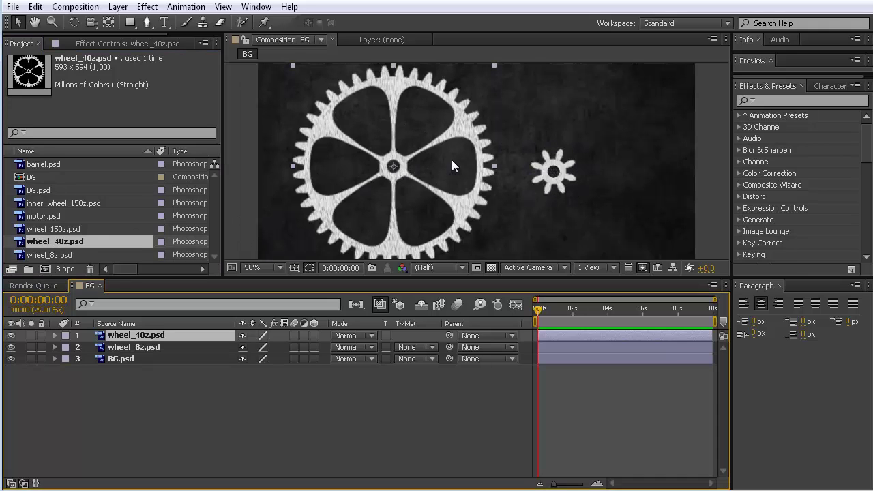
left_click_drag(559, 162, 544, 170)
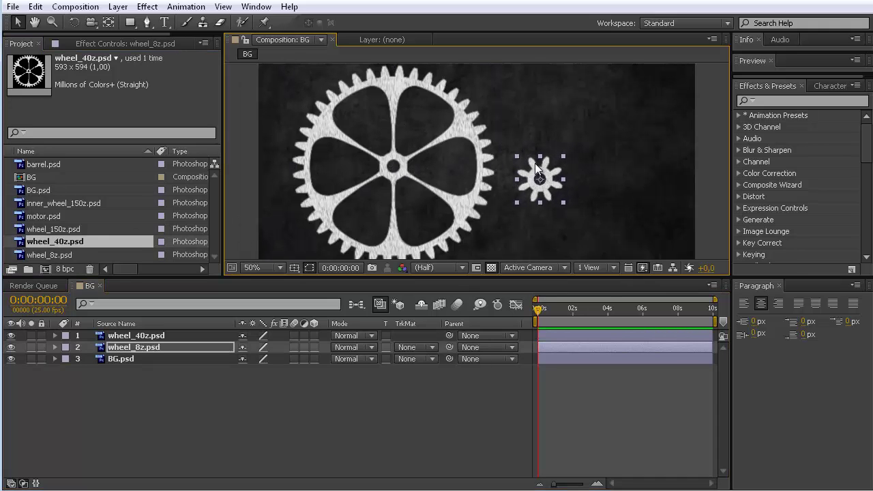
left_click_drag(483, 162, 501, 165)
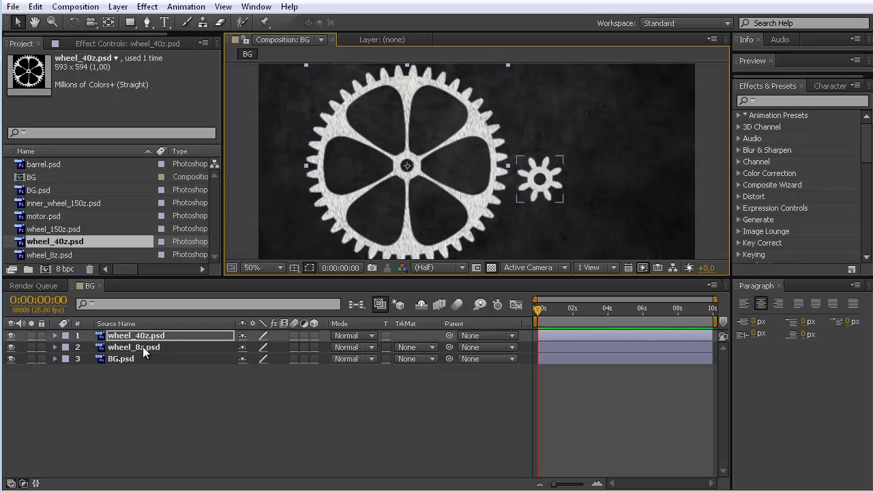
left_click_drag(471, 201, 492, 214)
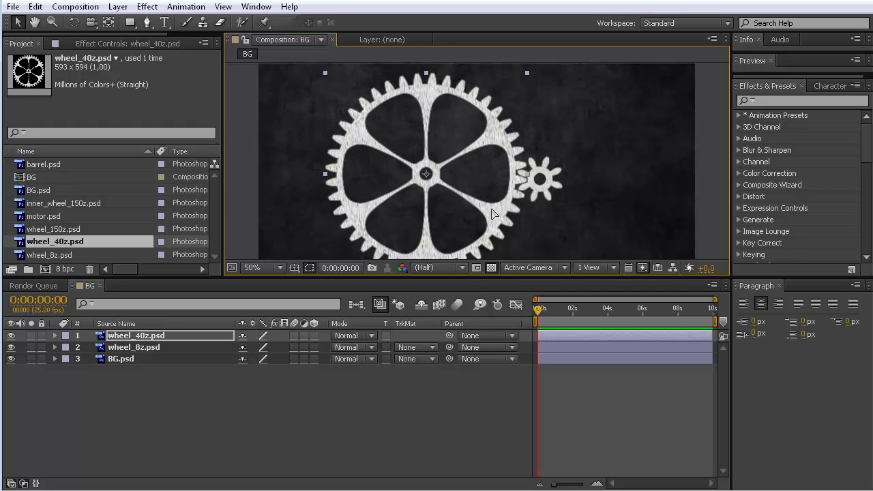
Step: Reveal the Rotation property on both gear layers
left_click(126, 358)
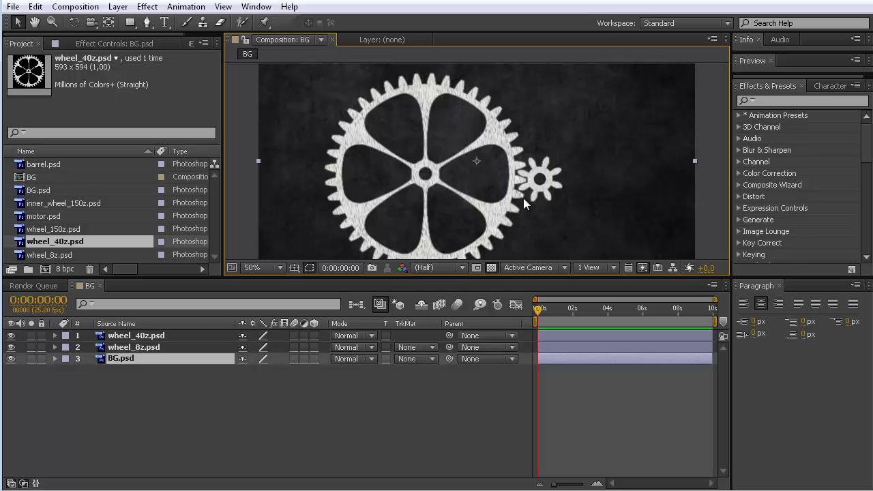
left_click(138, 348)
left_click(136, 335, "shift")
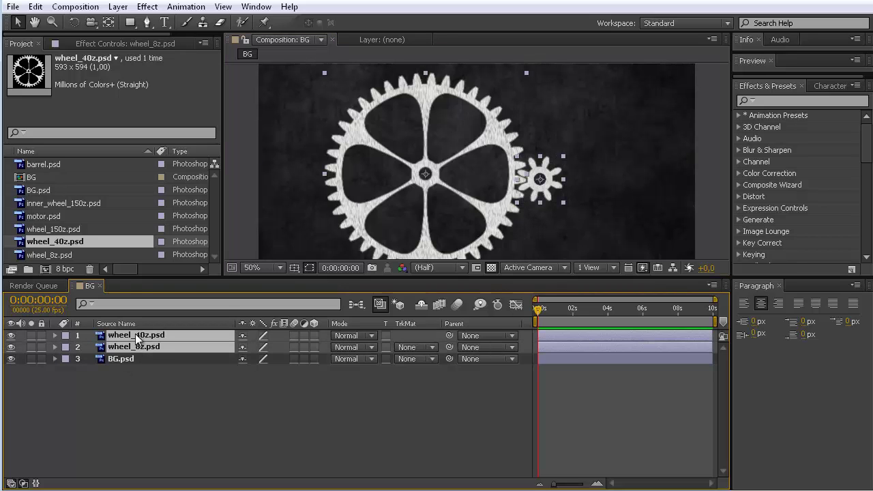
key("r")
left_click(170, 427)
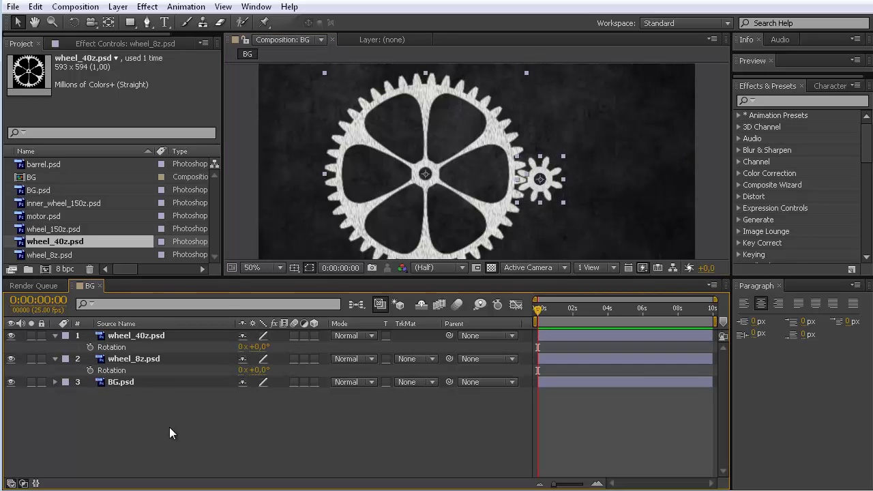
Step: Keyframe wheel_8z's Rotation from 0 at the start to 2 full turns at the end
left_click(122, 370)
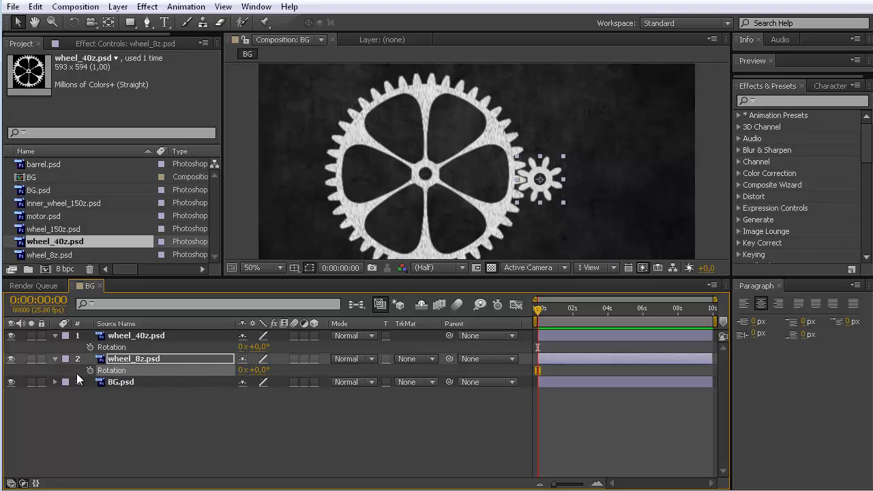
left_click(92, 369)
left_click_drag(539, 313, 740, 314)
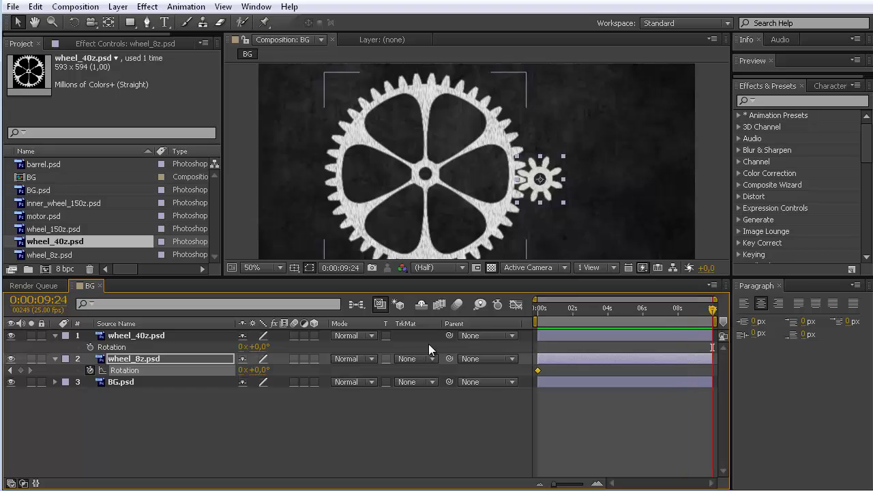
left_click(244, 370)
type("2")
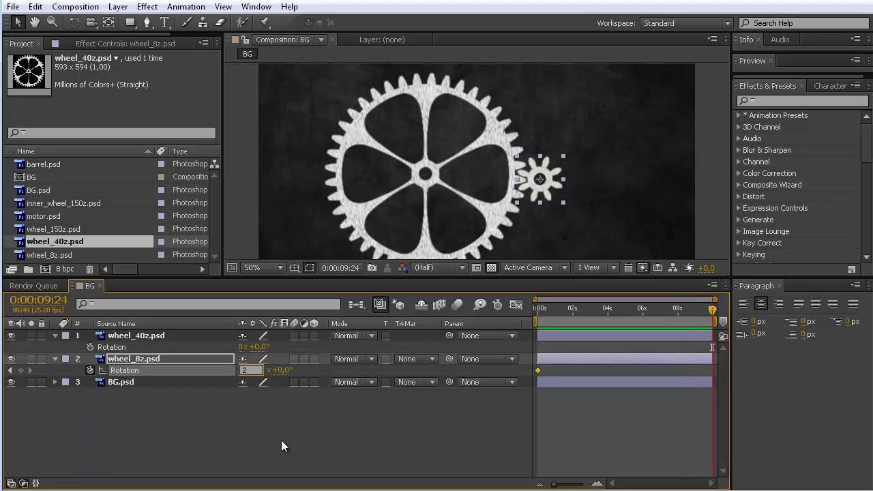
key("Return")
Step: Preview the small gear spinning, select the large gear, and bring the iExpressions panel forward
left_click_drag(716, 314, 527, 312)
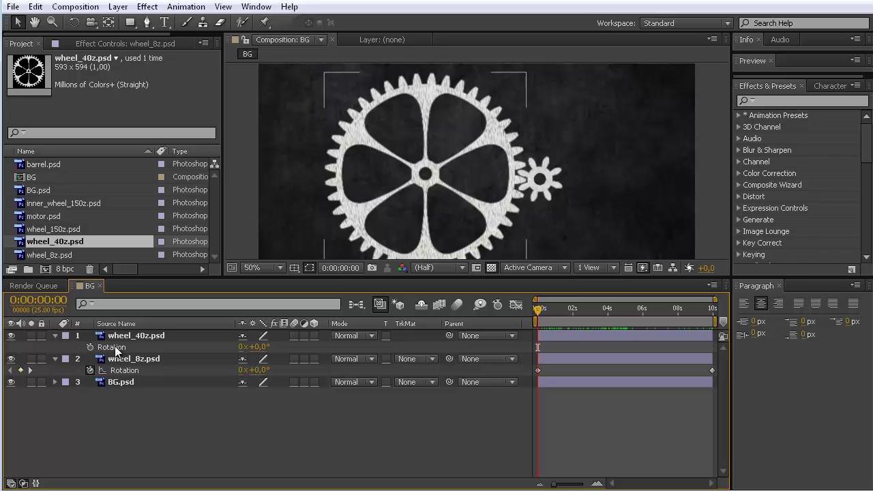
left_click(472, 423)
left_click(537, 371)
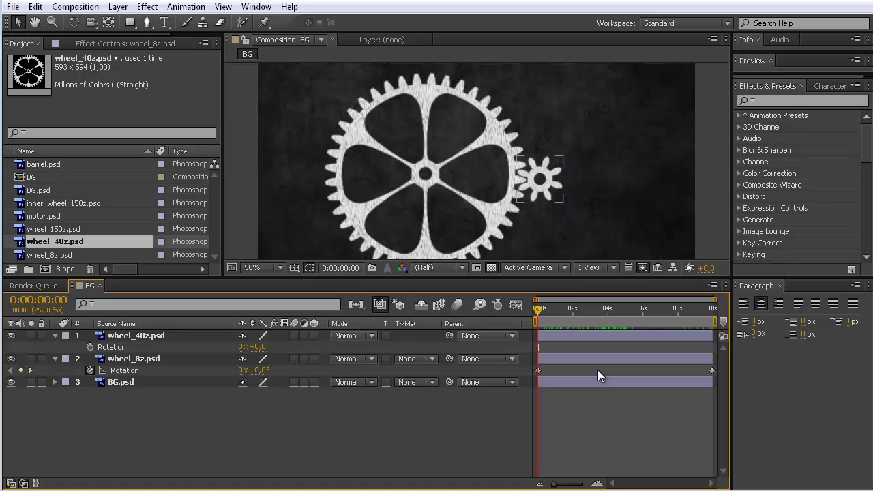
left_click(487, 199)
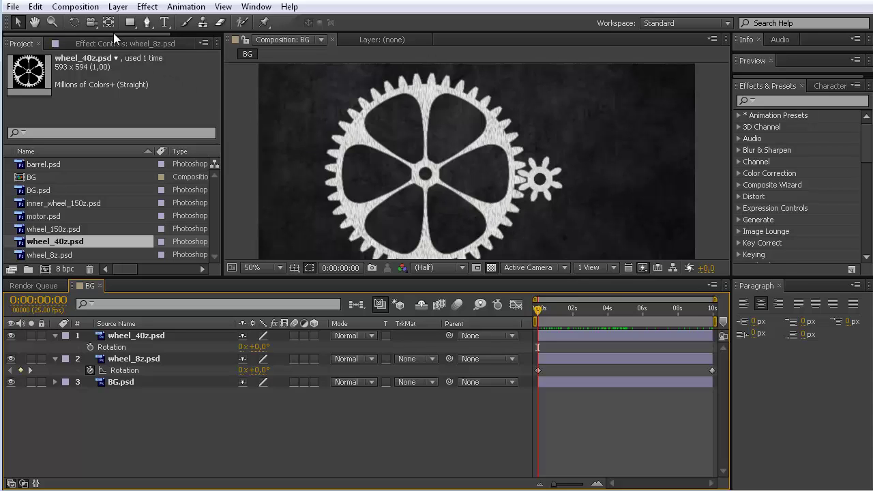
left_click_drag(113, 32, 178, 32)
Step: Open the Cog Wheels controls and link the driver to wheel_8z's Rotation
left_click(180, 43)
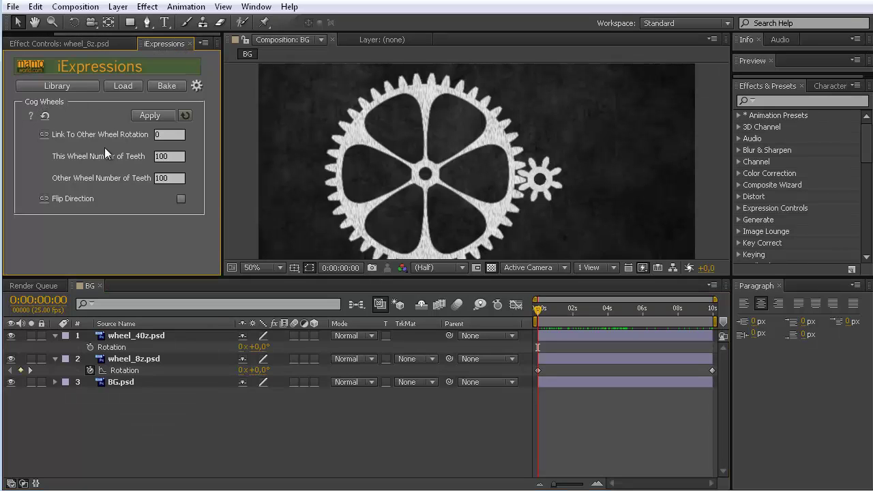
left_click(141, 369)
left_click(493, 191)
left_click(533, 184)
left_click(479, 202)
left_click(550, 178)
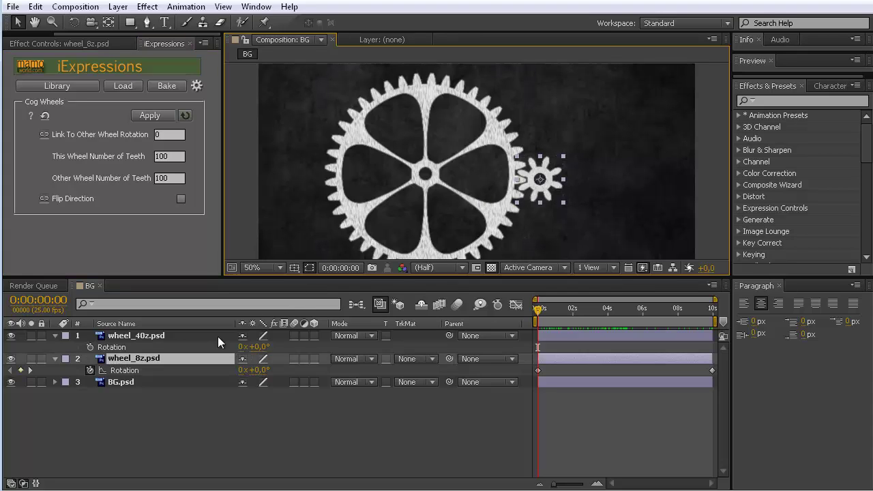
left_click(132, 374)
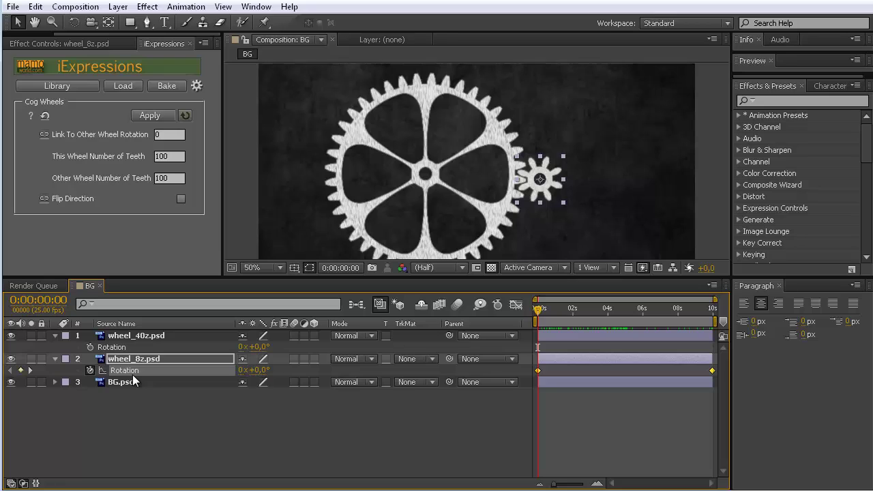
left_click(45, 134)
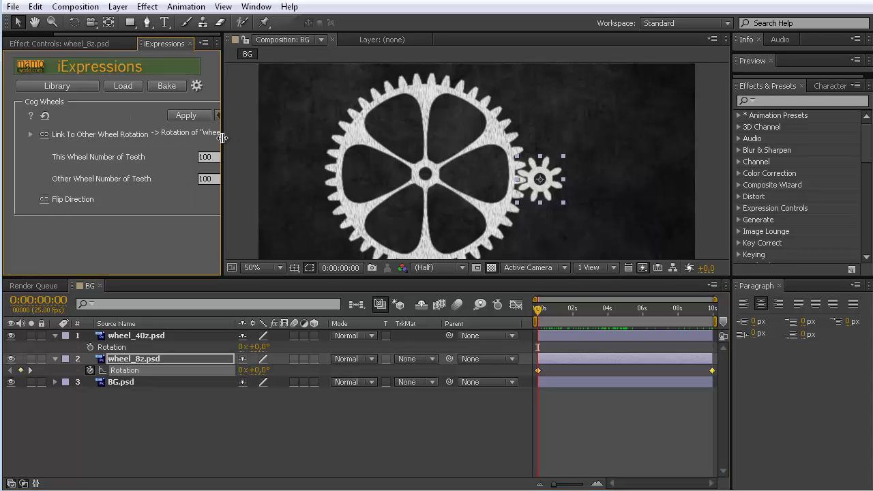
Step: Set teeth to 40 and 8, apply the expression to wheel_40z, and scrub to check
left_click_drag(222, 138, 253, 137)
mouse_move(97, 134)
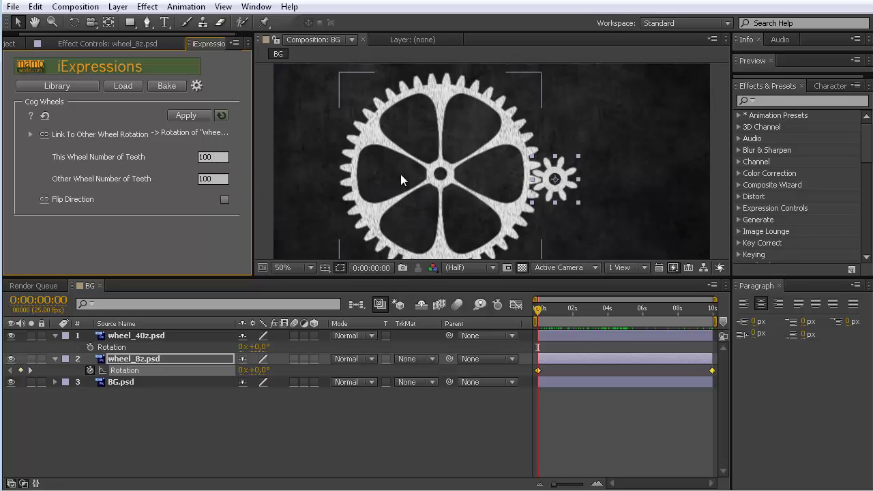
left_click(220, 157)
type("40")
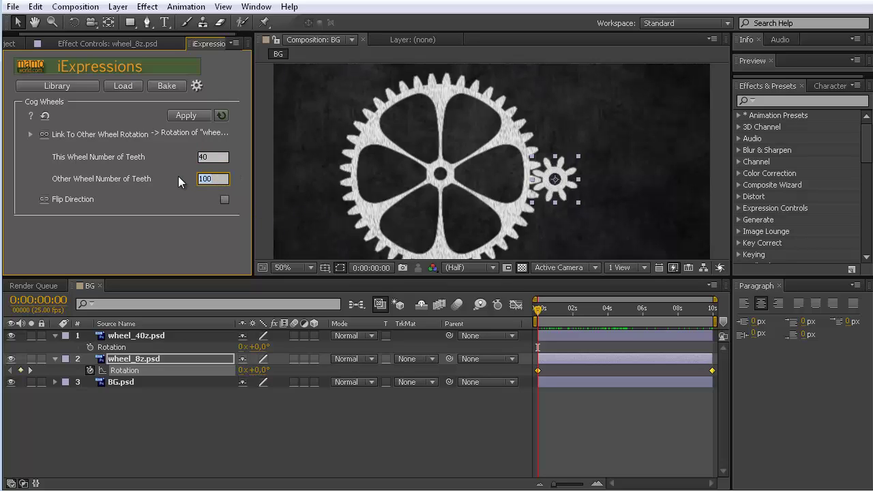
type("8")
left_click(136, 336)
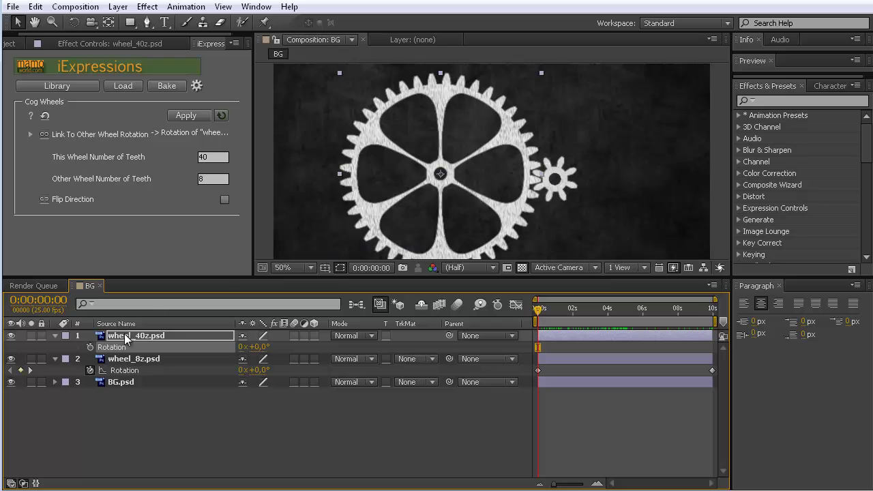
left_click(190, 116)
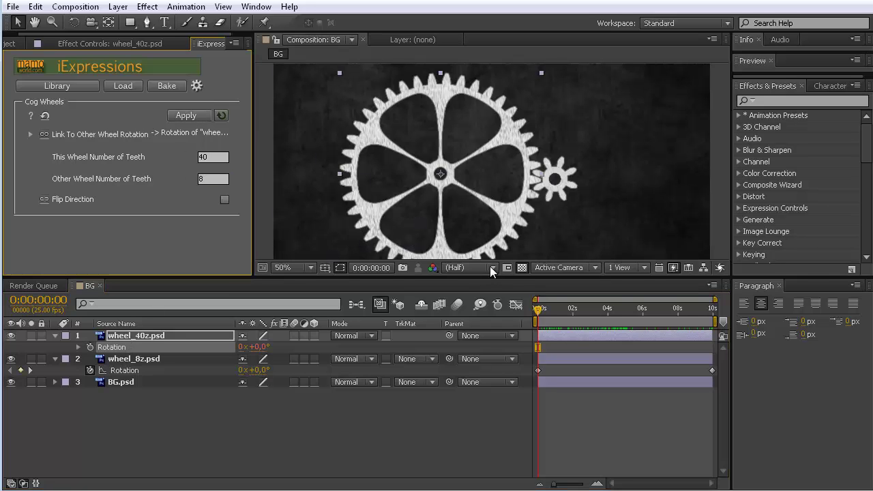
mouse_move(539, 313)
left_mouse_down()
mouse_move(636, 311)
mouse_move(534, 313)
left_mouse_up()
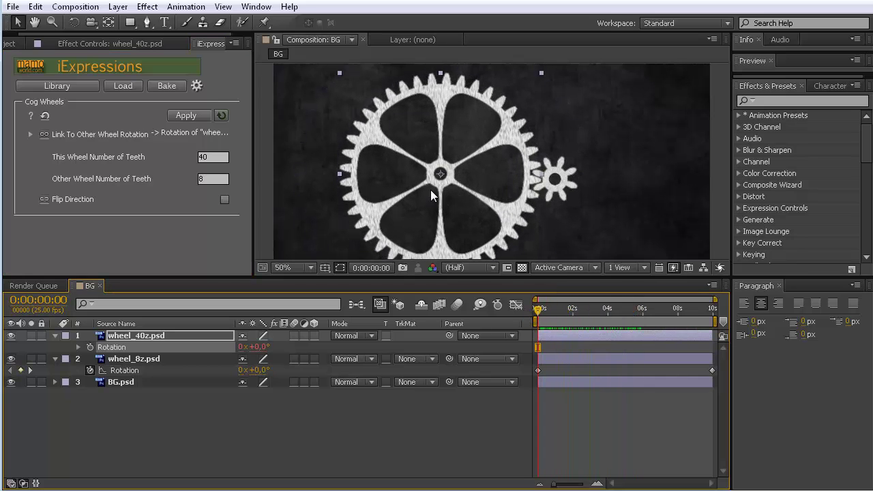
Step: Add wheel_150z.psd to the BG composition
key("comma")
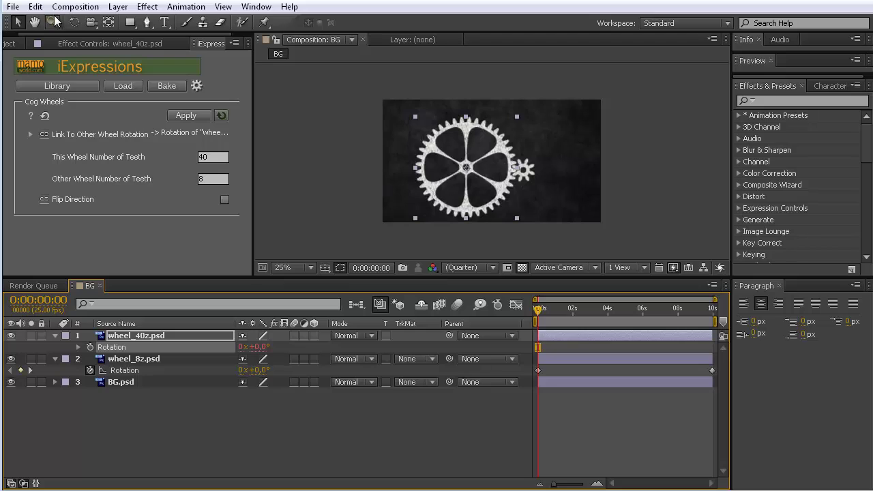
scroll(27, 43, "up", 2)
left_click(20, 43)
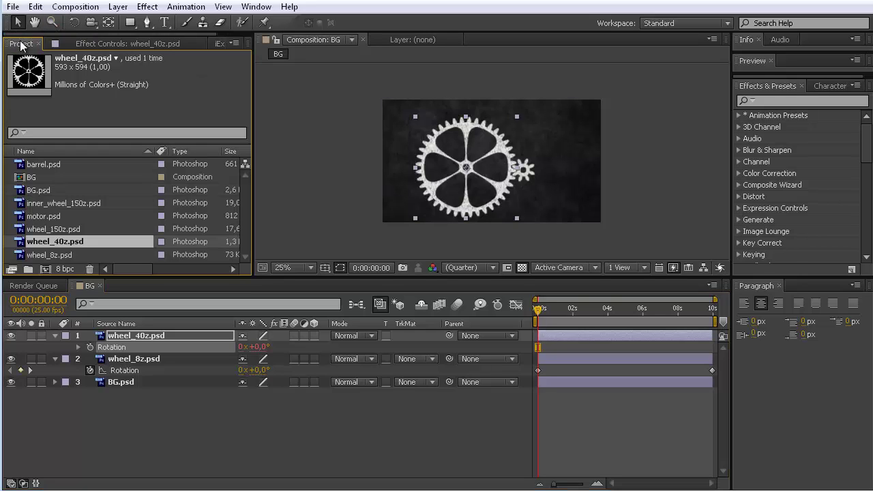
left_click_drag(49, 232, 394, 188)
Step: Scale all three gear layers to 40%
left_click(144, 370, "shift")
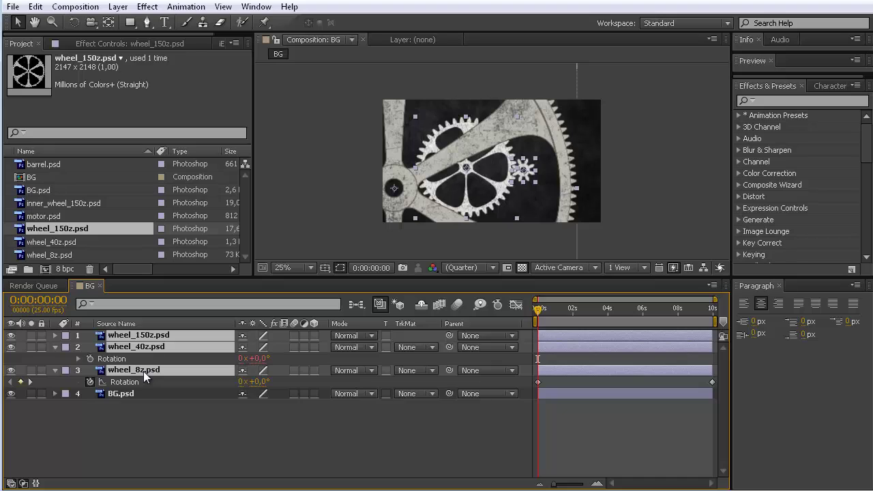
key("s")
left_click(262, 347)
type("40")
key("Return")
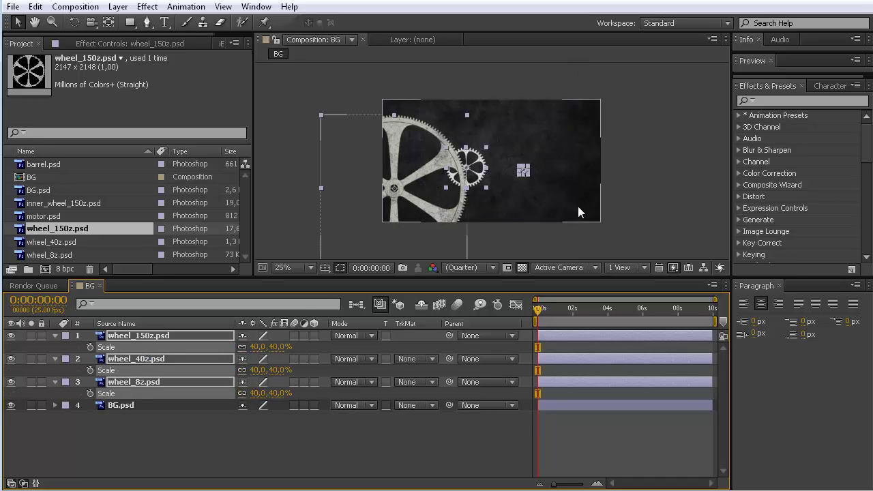
left_click(572, 191)
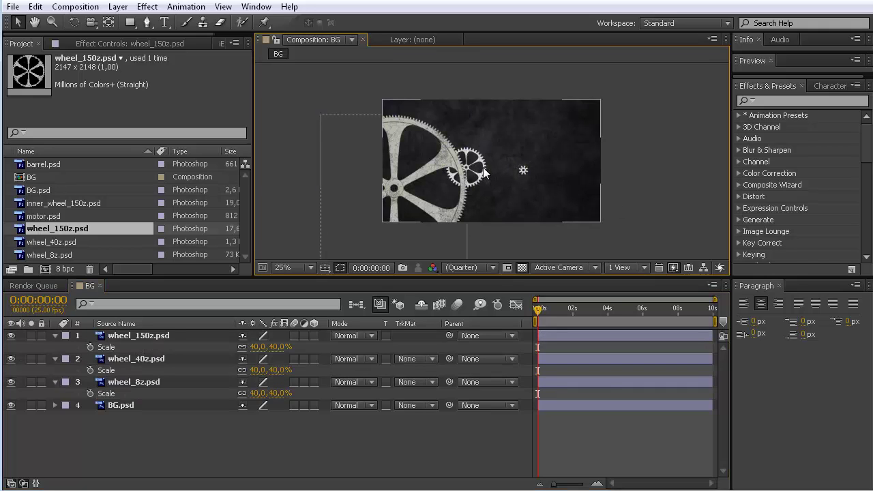
Step: Move the middle 40-tooth gear right, nudging it until its teeth mesh
key("period")
left_click_drag(476, 183, 539, 183)
key("period")
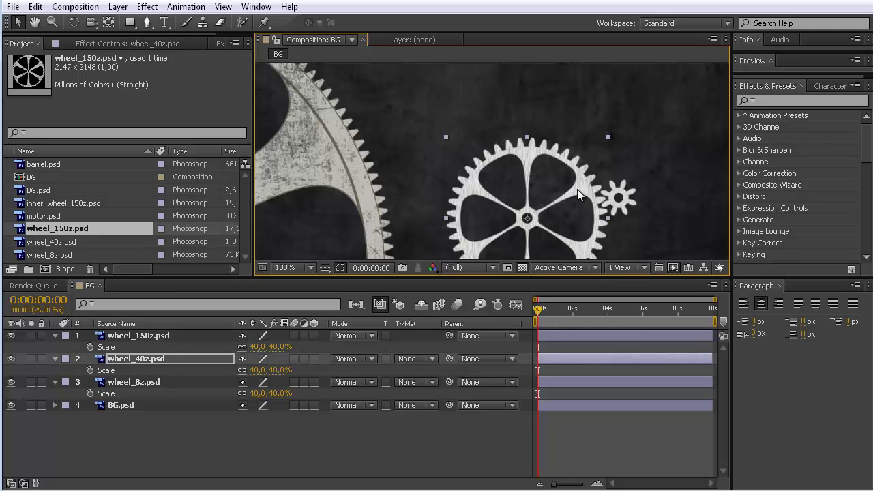
key("Right")
key("Right")
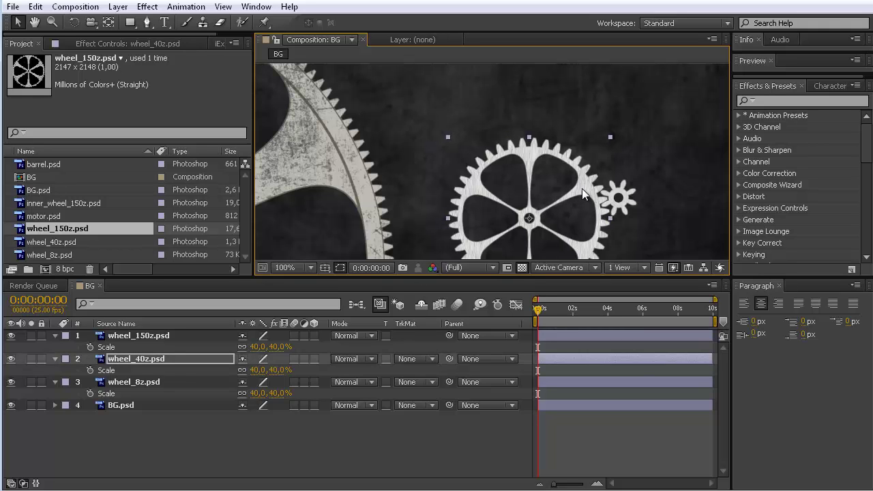
key("Right")
key("Right")
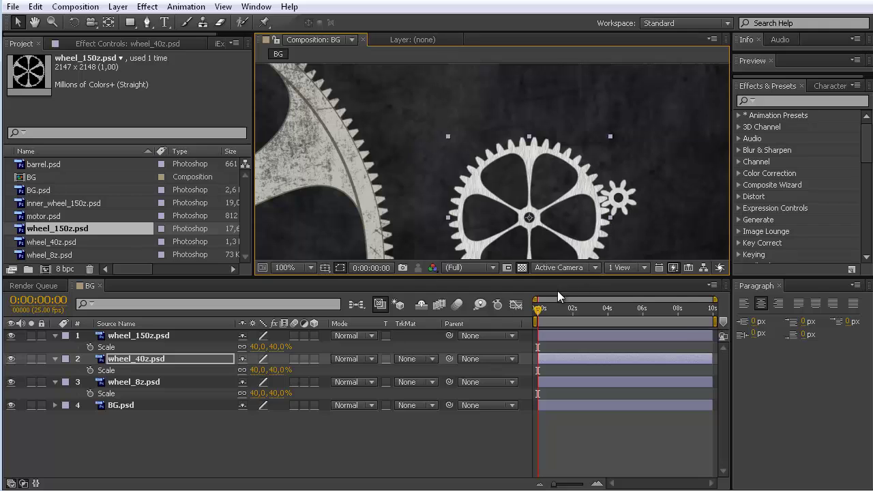
Step: Scrub the timeline and play a preview of the gear animation
left_click_drag(538, 312, 585, 312)
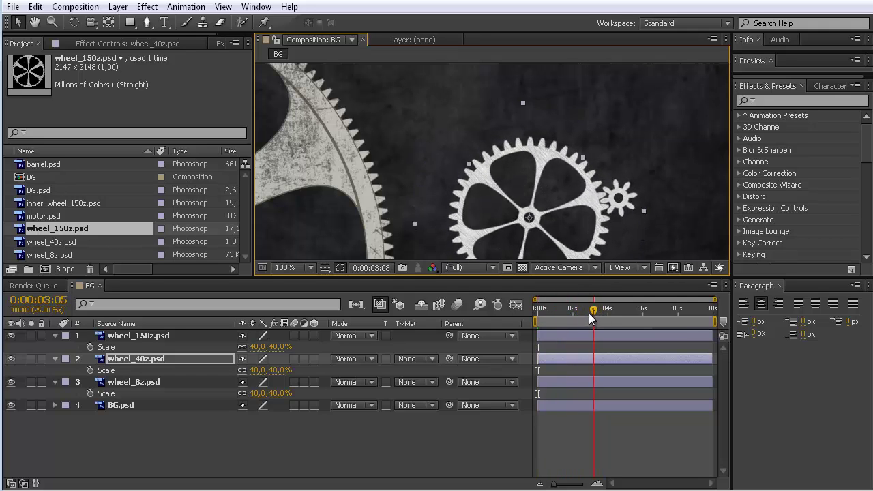
left_click_drag(586, 314, 536, 314)
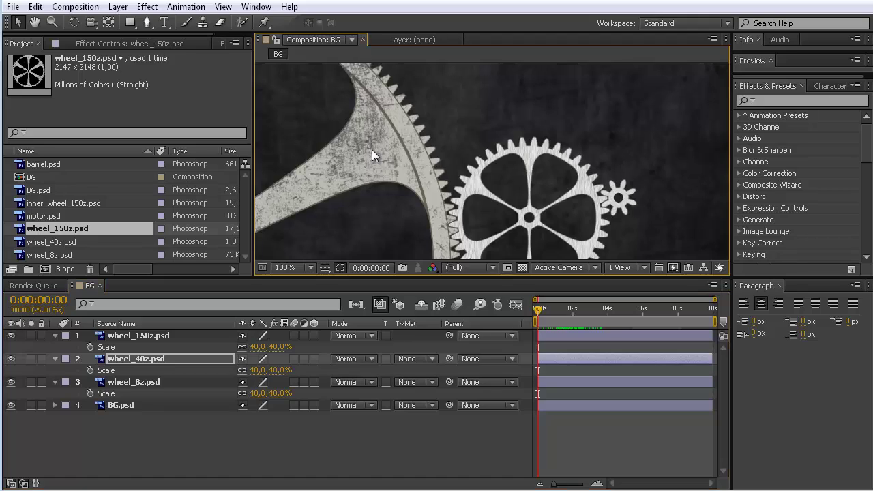
left_click(372, 152)
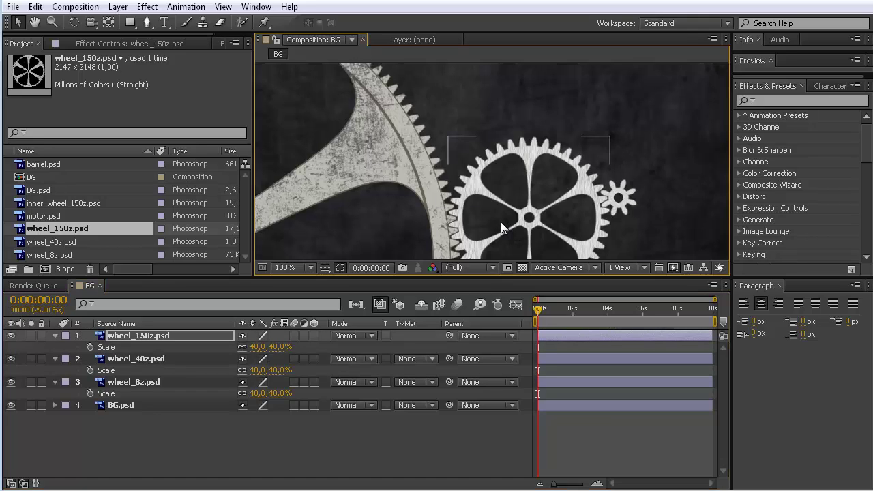
left_click_drag(473, 208, 485, 133)
key("space")
key("space")
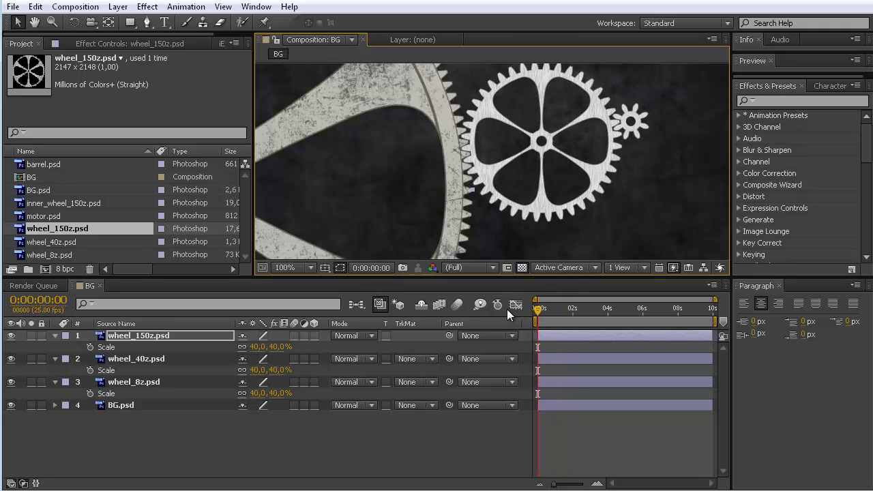
Step: Bring up the iExpressions Cog Wheels settings and reset them to defaults
left_click(125, 42)
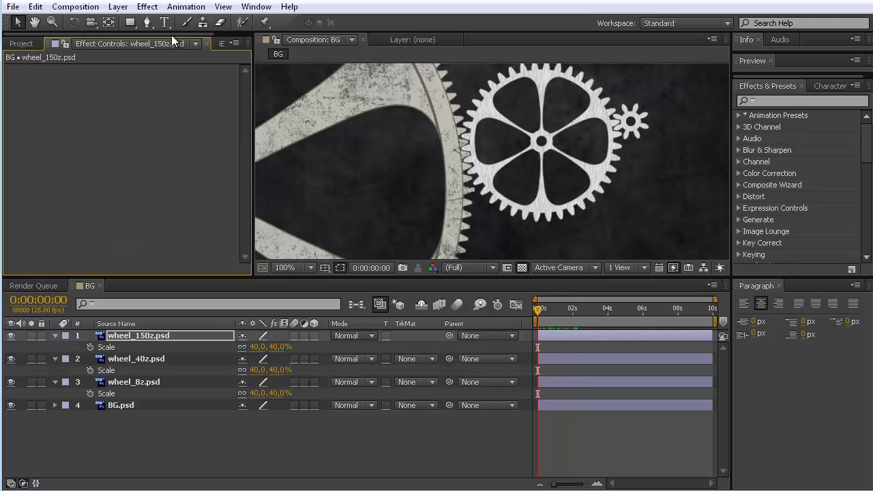
left_click_drag(168, 32, 225, 32)
left_click(202, 43)
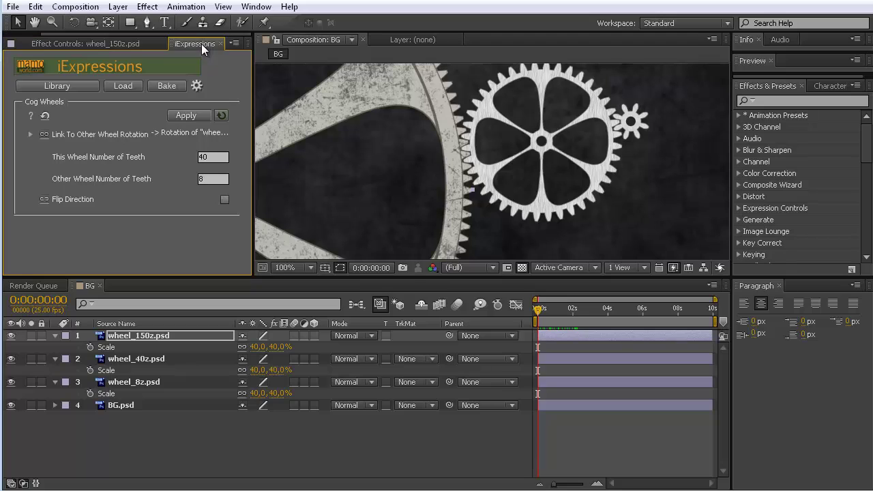
left_click(45, 116)
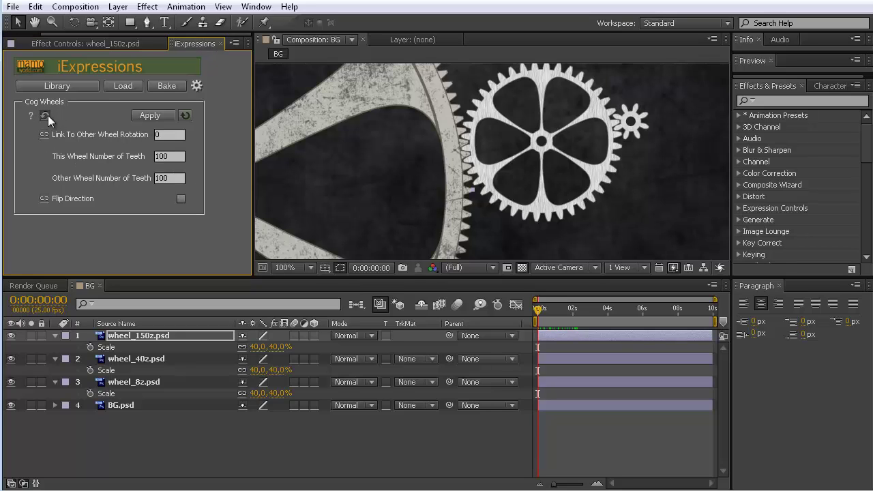
Step: Reveal the wheels' Rotation and link the driver to wheel_40z's Rotation
left_click(143, 338)
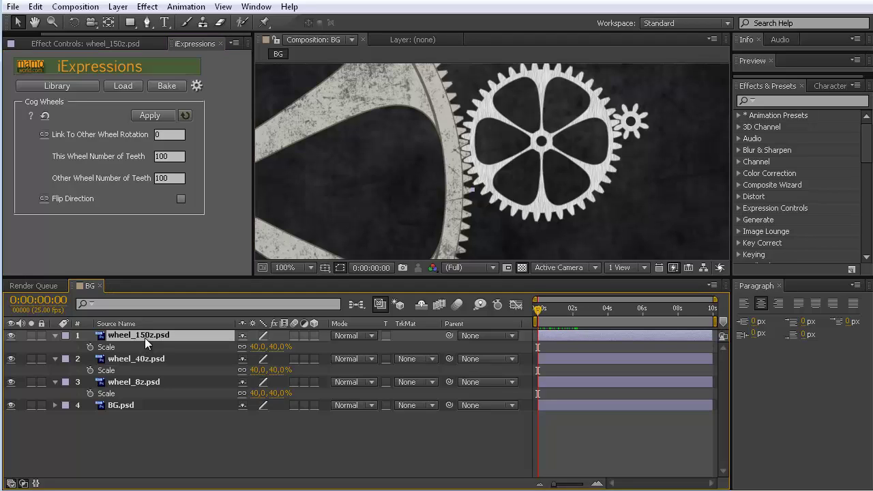
left_click(146, 359)
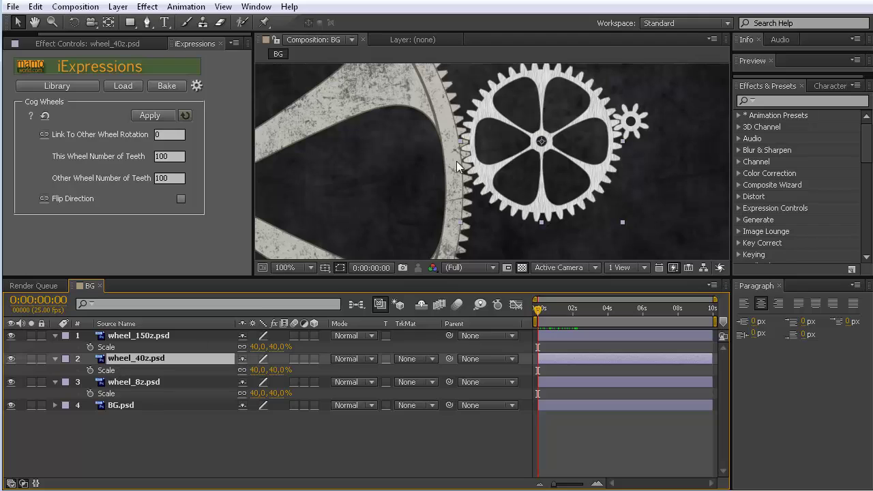
left_click(125, 337)
left_click(132, 385, "shift")
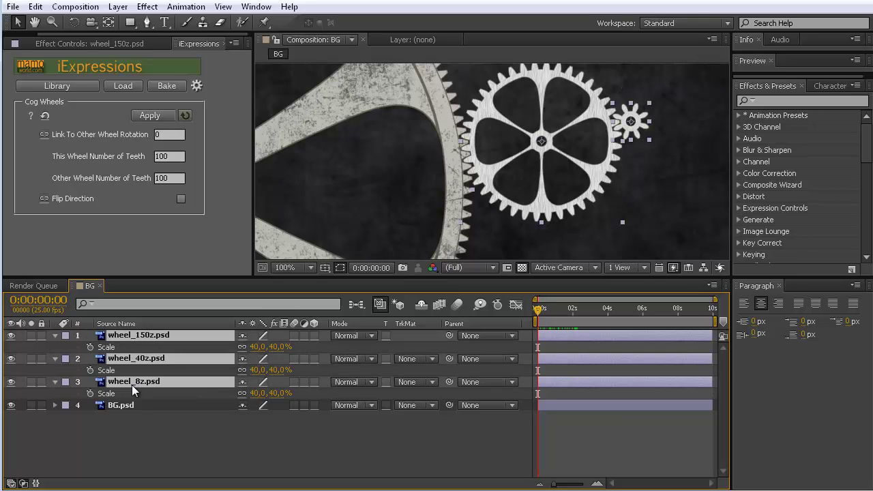
key("r")
left_click(156, 428)
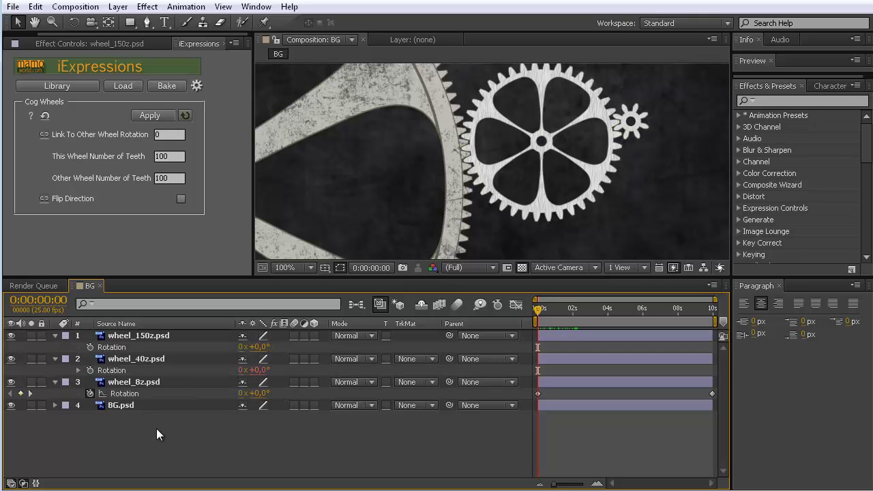
left_click(115, 370)
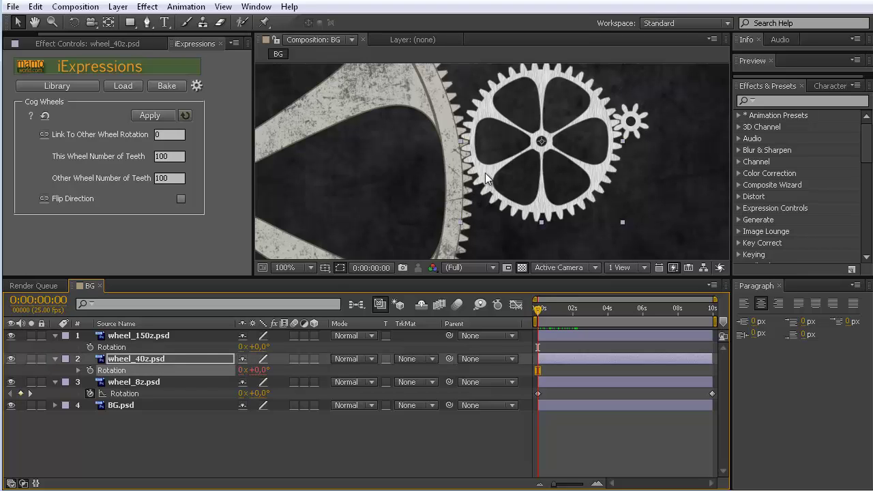
left_click(45, 135)
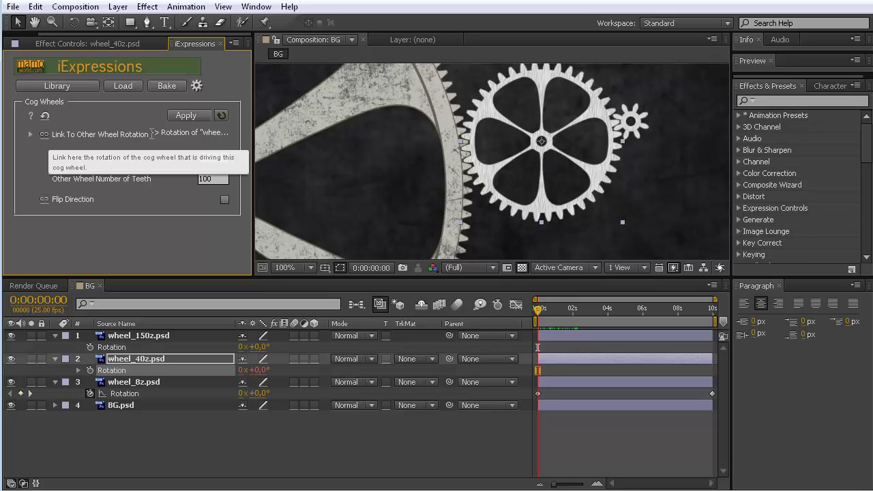
Step: Set 150 and 40 teeth, apply the expression to wheel_150z, and scrub to check
left_click(216, 160)
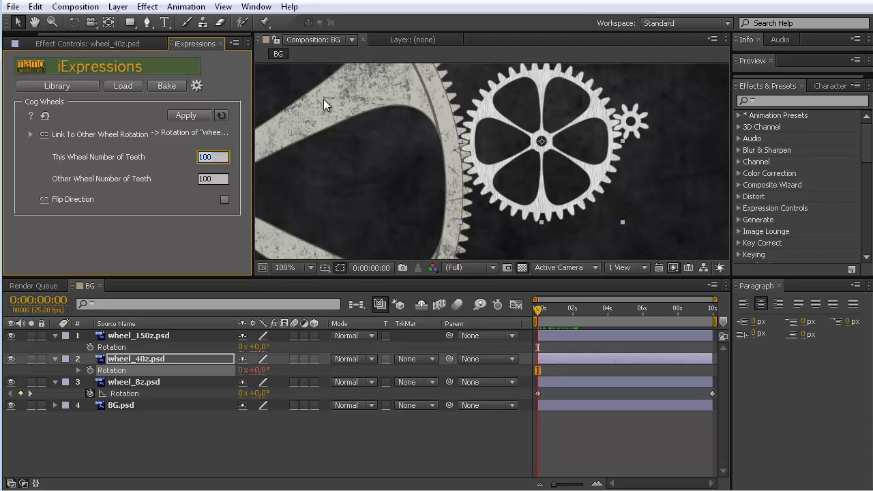
type("150")
left_click(217, 179)
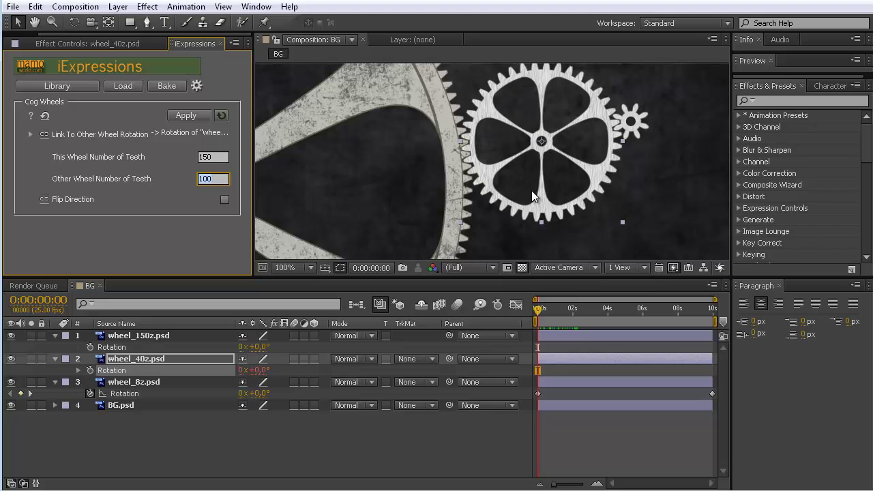
type("40")
left_click(126, 337)
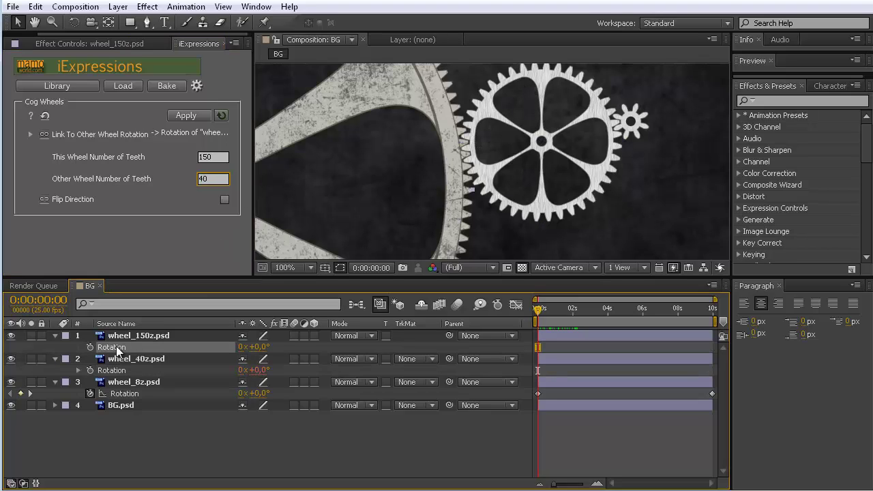
left_click(179, 117)
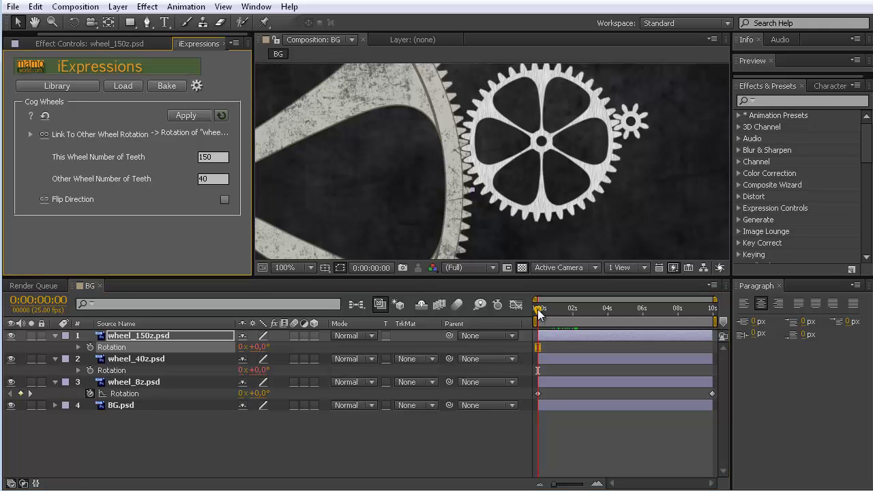
left_click_drag(538, 309, 514, 307)
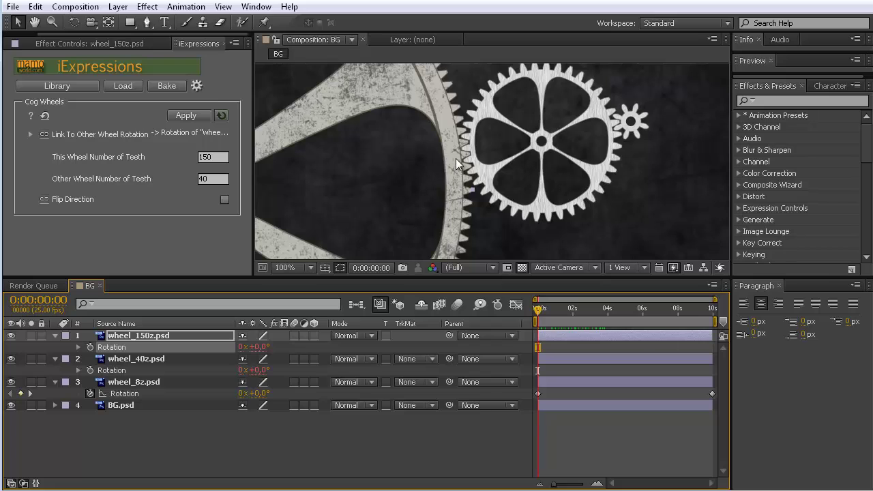
Step: Move wheel_150z beneath the middle gear and rotate it about +1.3° so the teeth interlock
left_click_drag(366, 97, 537, 244)
left_click(557, 161)
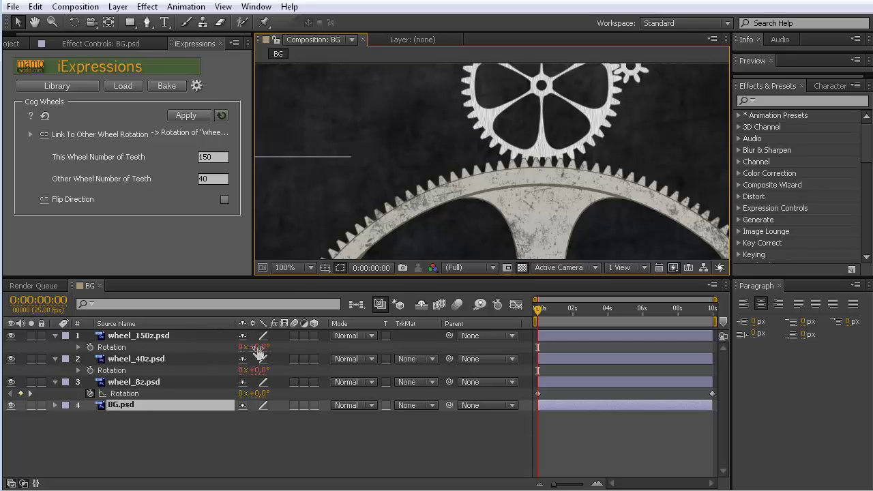
left_click_drag(259, 348, 244, 336)
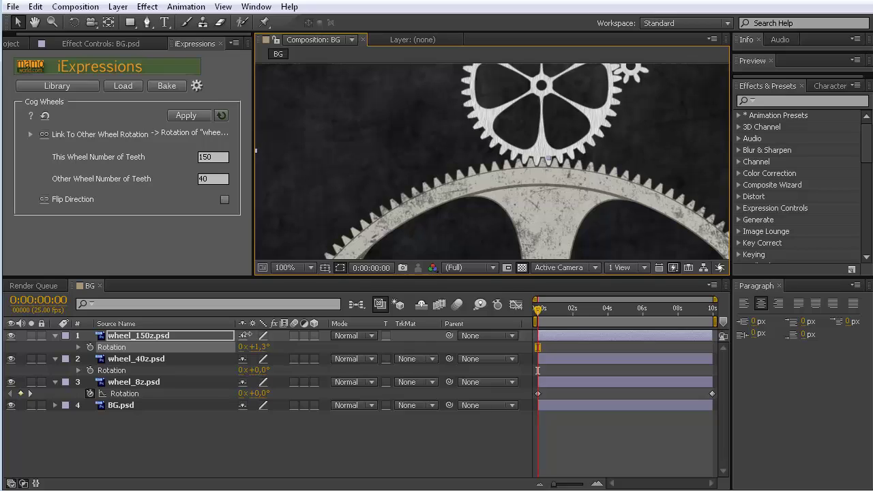
left_click(356, 207)
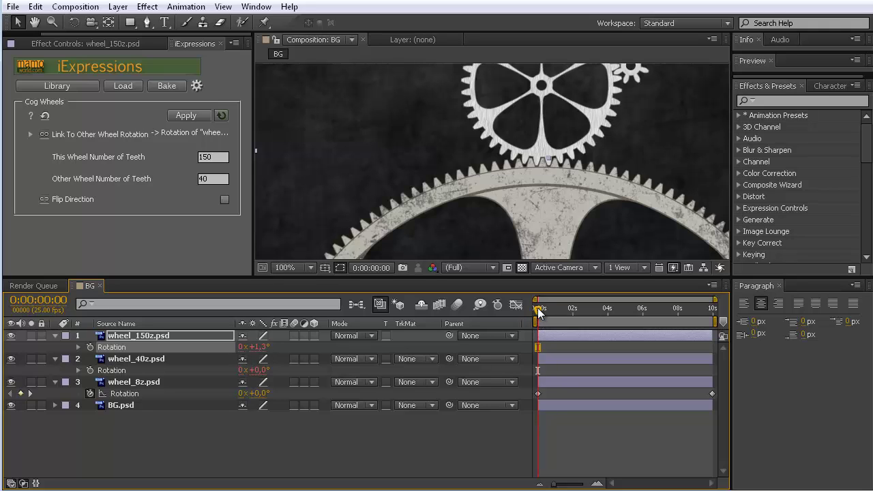
left_click_drag(539, 310, 520, 307)
Step: Move wheel_8z's last Rotation keyframe to about 3.5 s and apply Easy Ease to it
left_click_drag(712, 394, 598, 383)
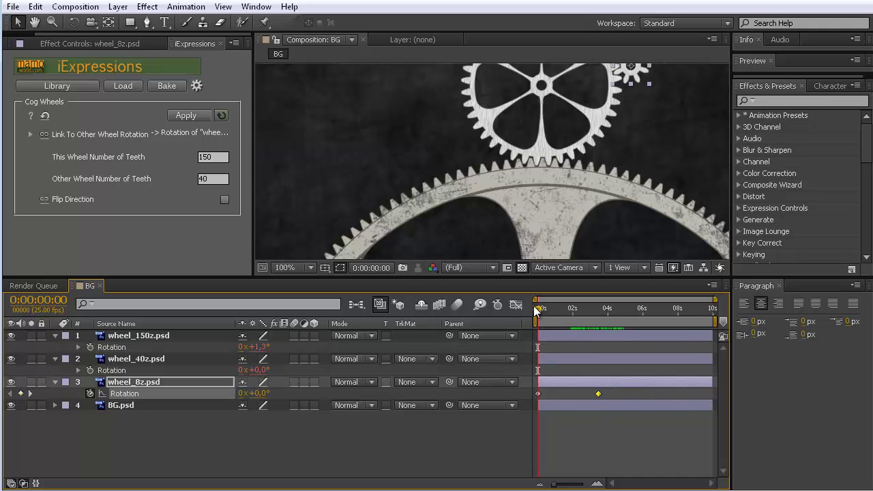
left_click_drag(536, 310, 567, 308)
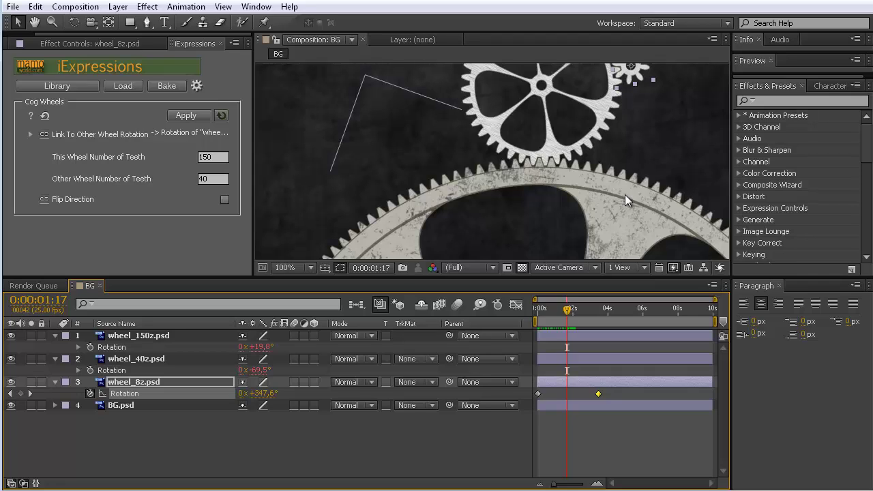
right_click(598, 394)
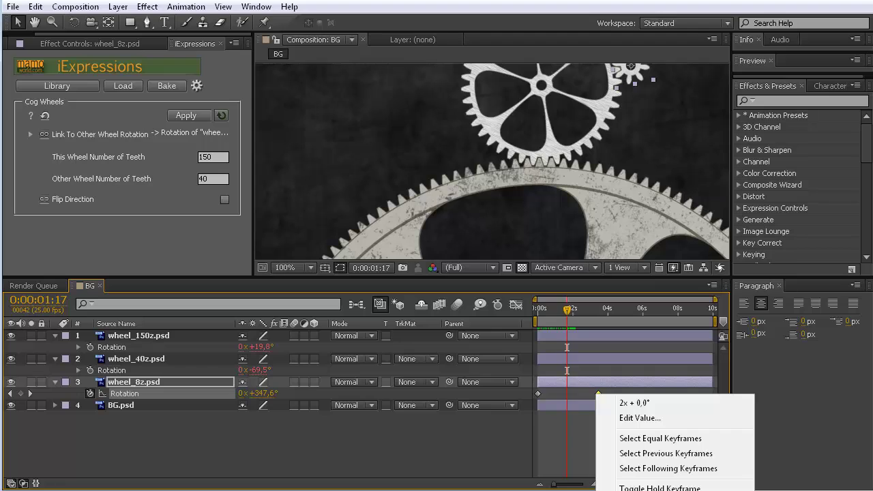
key("F9")
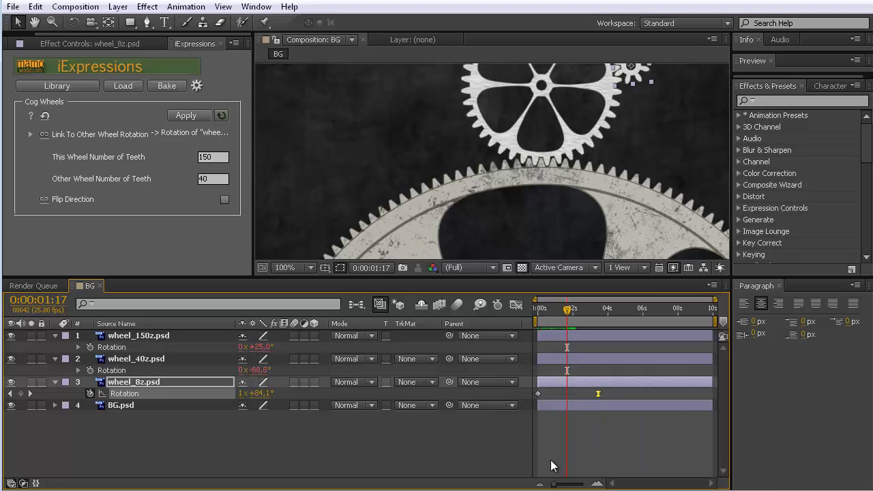
left_click_drag(570, 309, 606, 308)
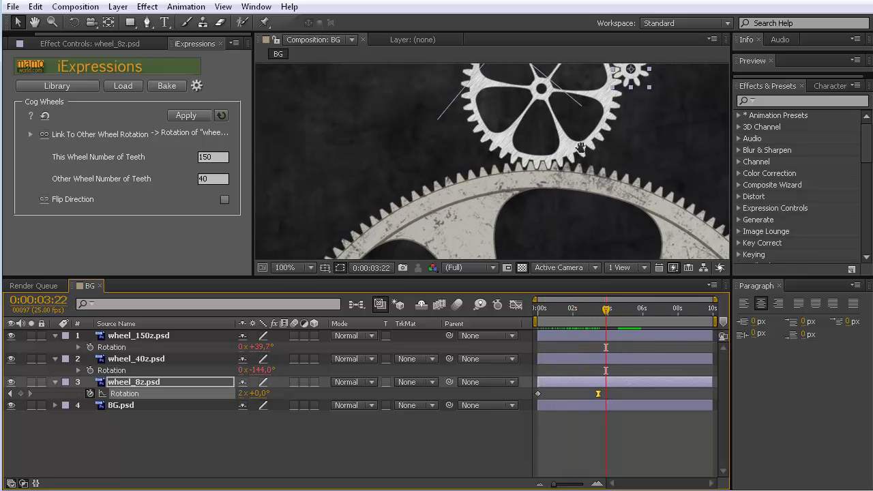
scroll(613, 116, "up", 2)
scroll(592, 164, "down", 1)
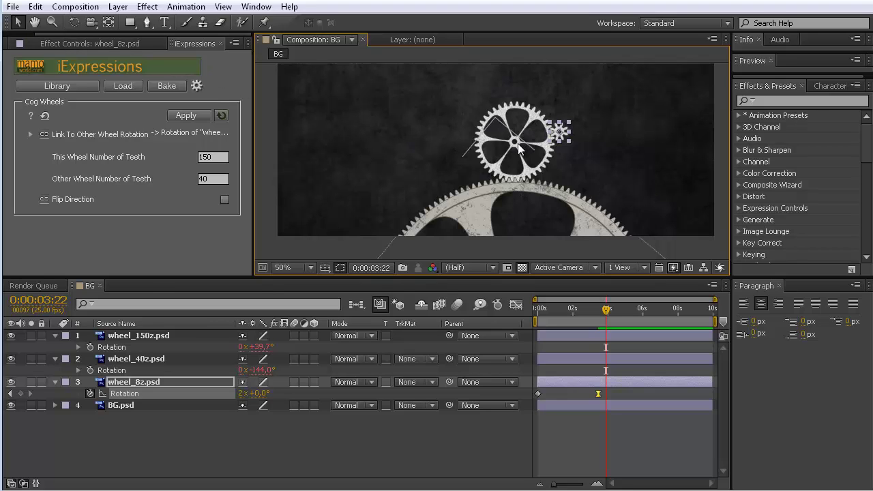
Step: Add wheel_8z.psd to the BG timeline as a new layer
left_click(429, 131)
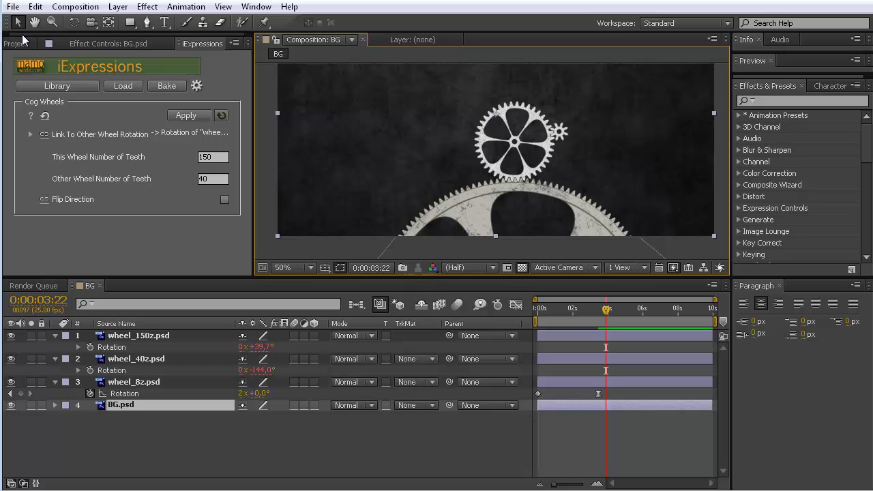
left_click(13, 43)
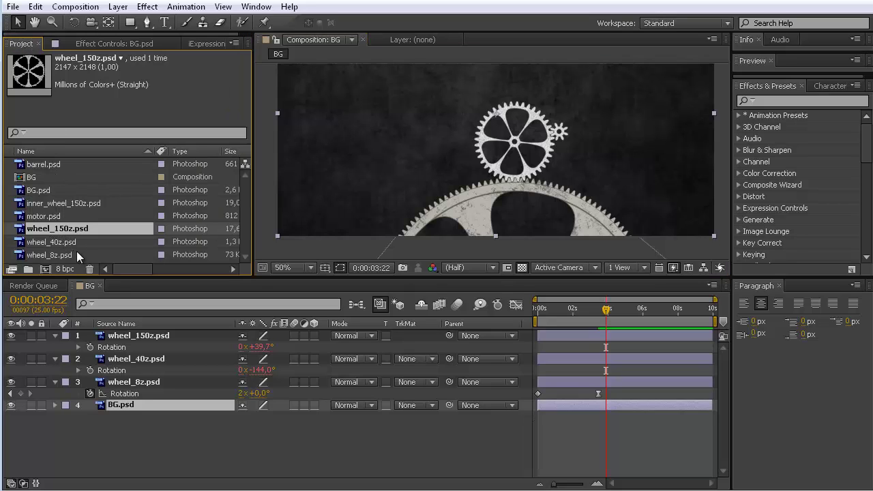
left_click(52, 242)
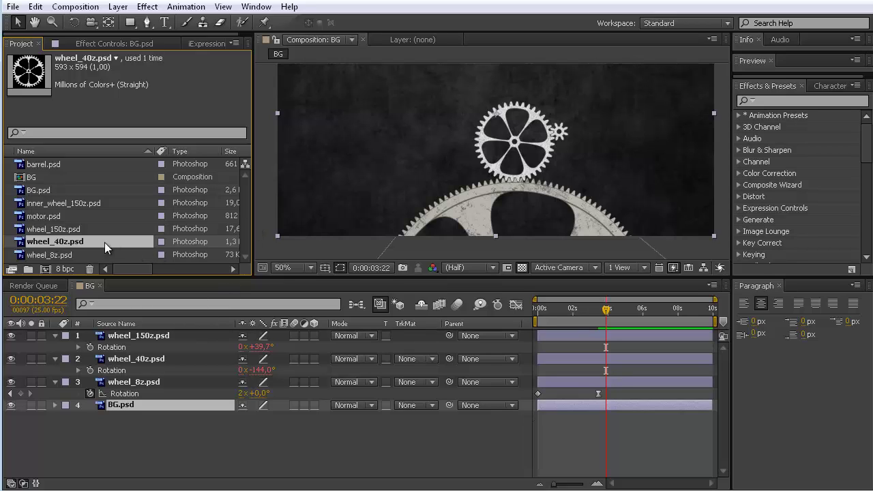
left_click(54, 254)
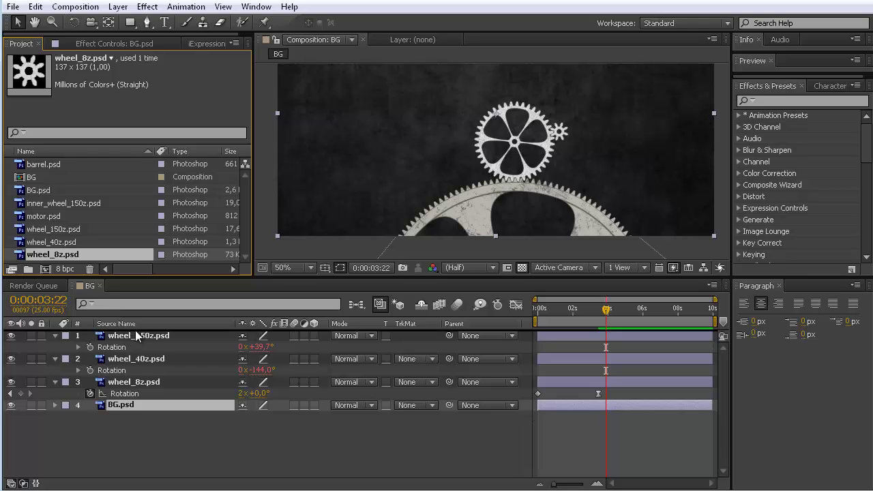
left_click_drag(136, 336, 138, 336)
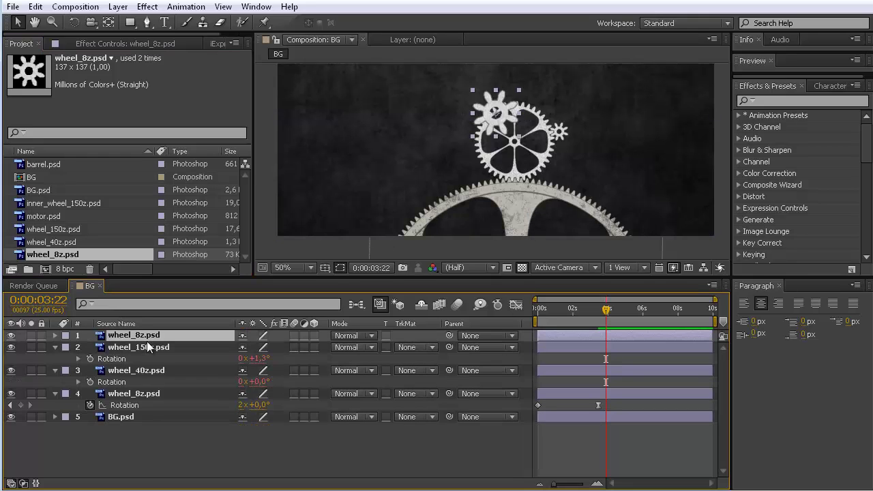
mouse_move(610, 311)
left_mouse_down()
mouse_move(675, 318)
mouse_move(529, 312)
mouse_move(654, 314)
mouse_move(594, 314)
mouse_move(610, 314)
left_mouse_up()
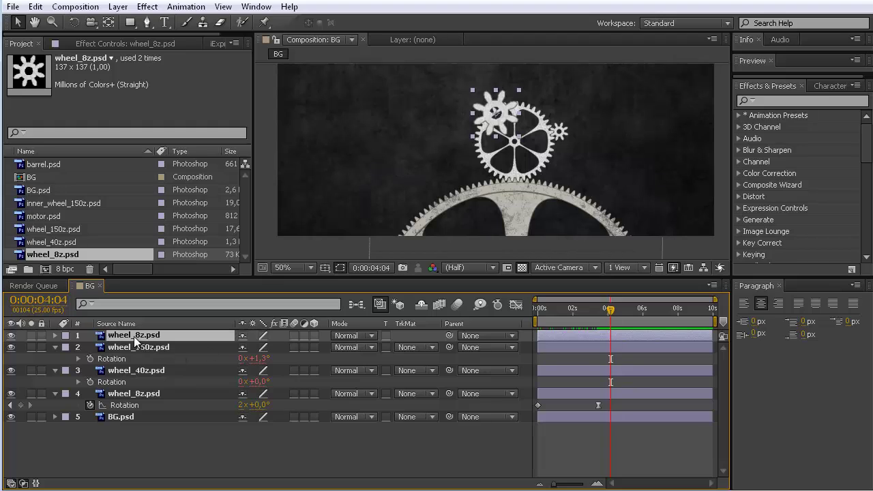
Step: Rename the new layer wheel_8z 2.psd and play the animation to check
left_click(131, 396)
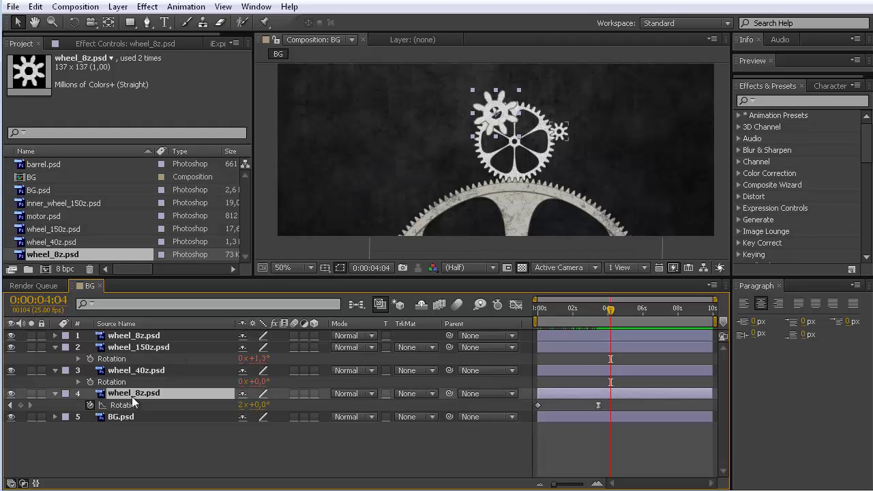
left_click(134, 335)
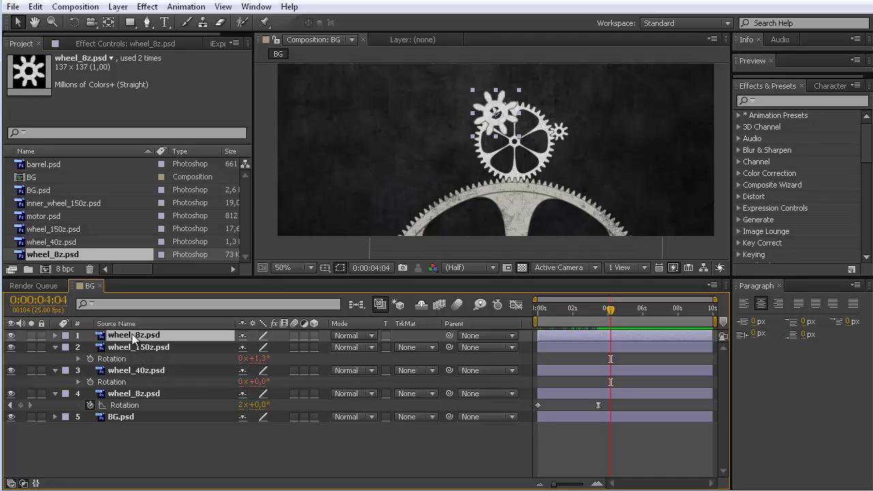
left_click(136, 394)
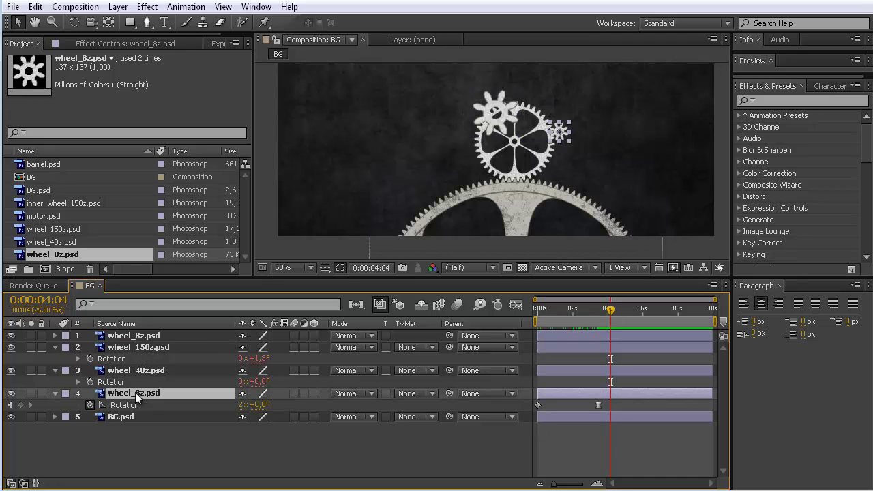
left_click(146, 335)
key("Return")
key("Right")
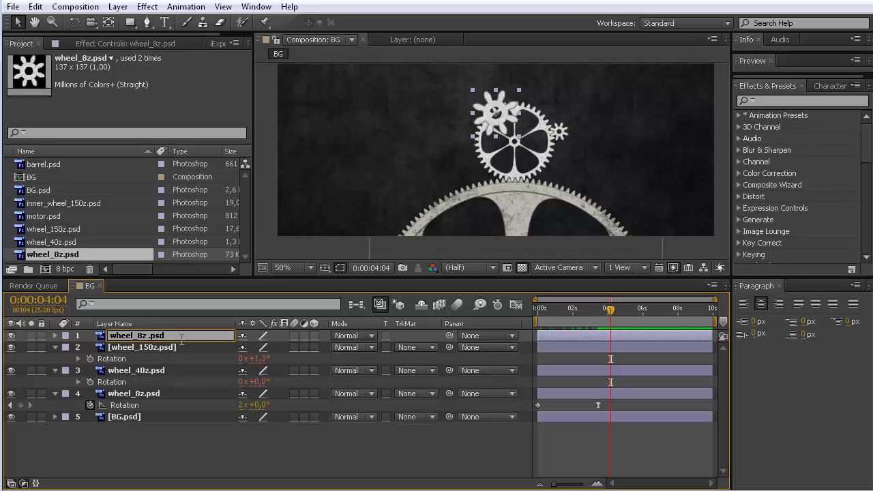
key("Return")
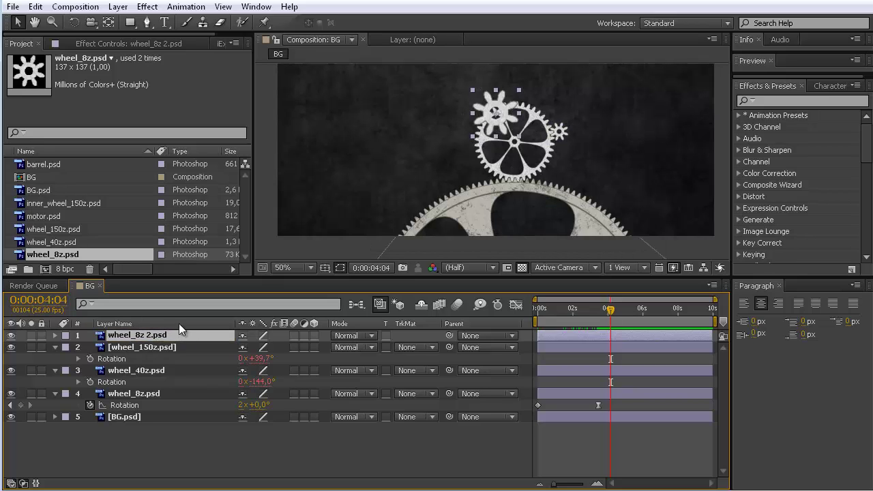
left_click_drag(611, 316, 550, 318)
key("space")
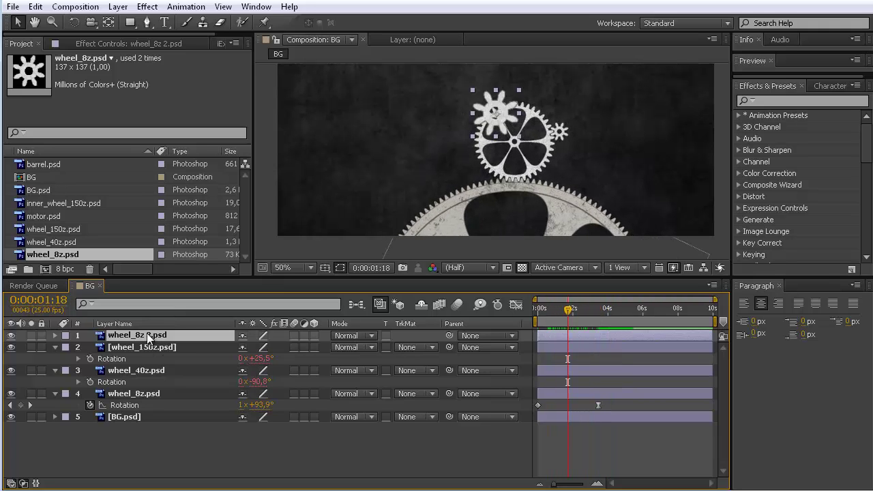
Step: Scale wheel_8z 2.psd to 40%
key("s")
left_click(258, 346)
type("40")
key("Return")
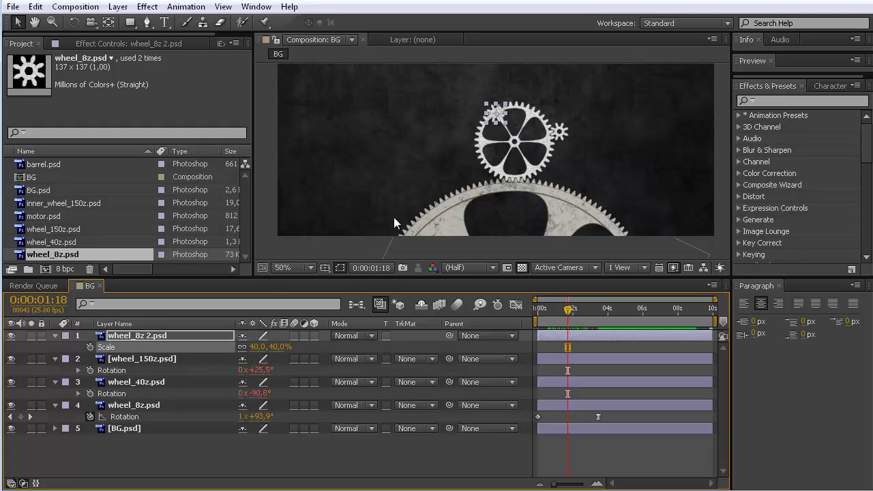
Step: Centre the small gear on the flower wheel's hub
left_click_drag(500, 118, 518, 145)
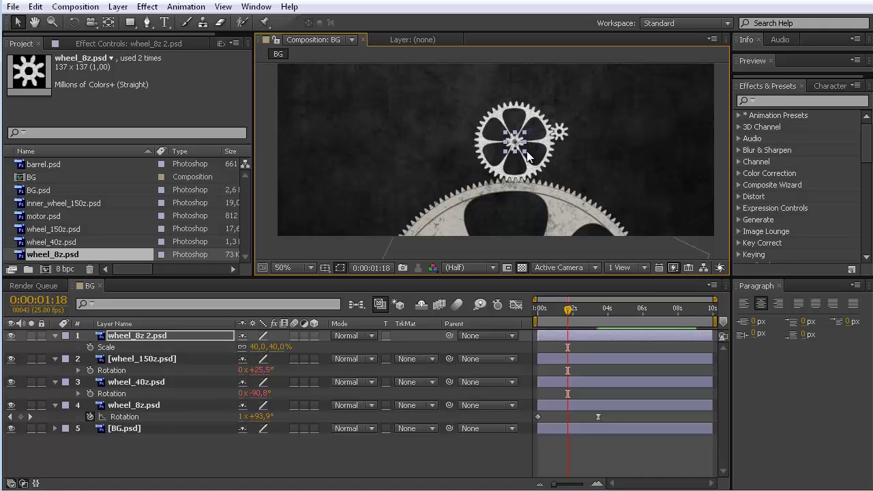
scroll(527, 151, "up", 4)
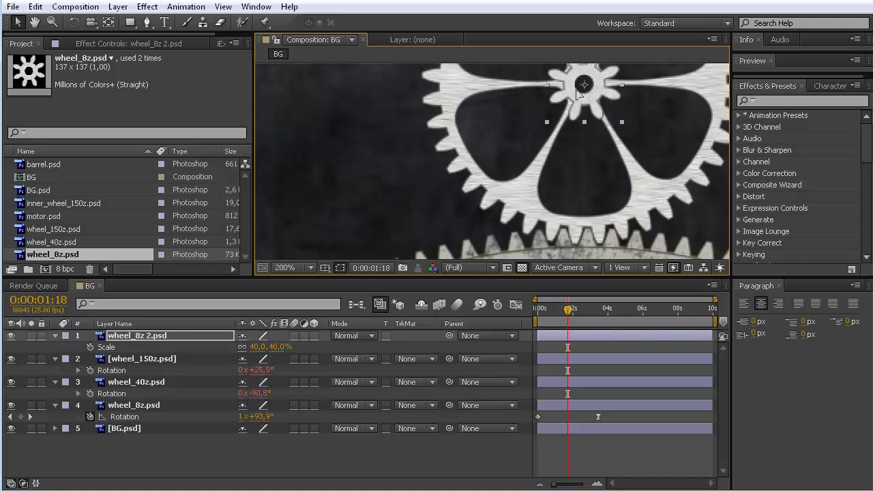
key("Up")
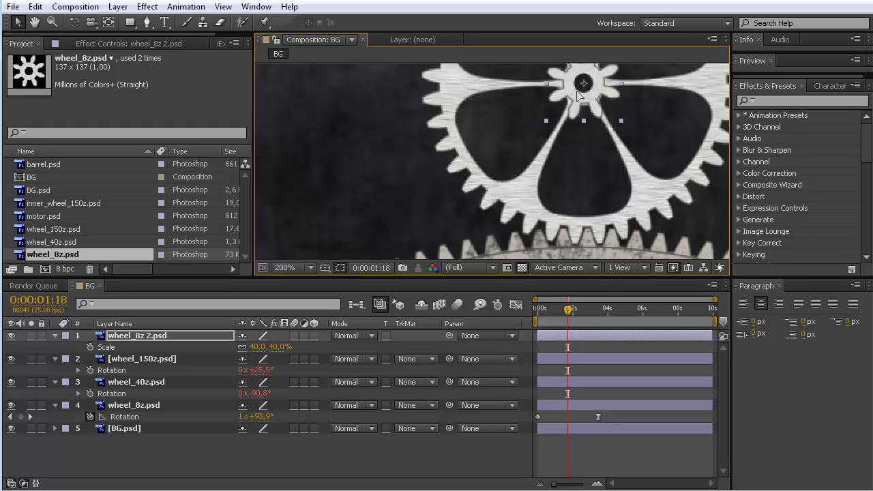
scroll(580, 162, "down", 2)
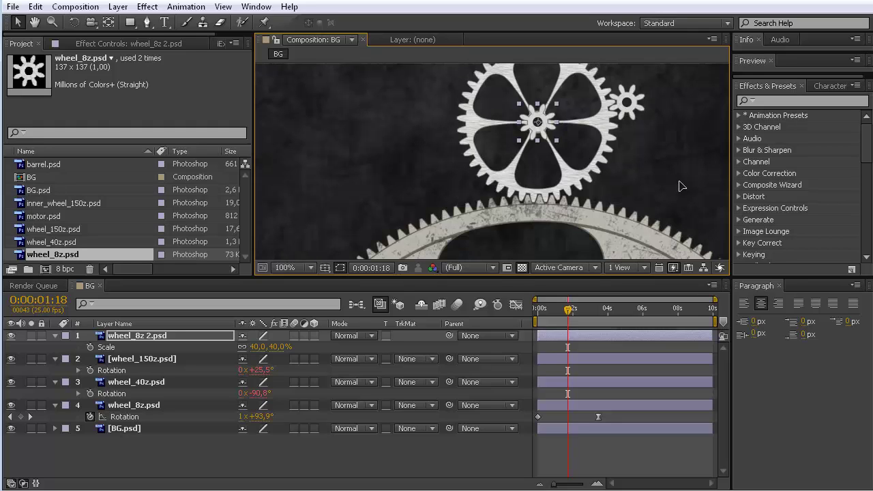
Step: Move the layer below wheel_150z and parent it to wheel_40z
left_click(597, 174)
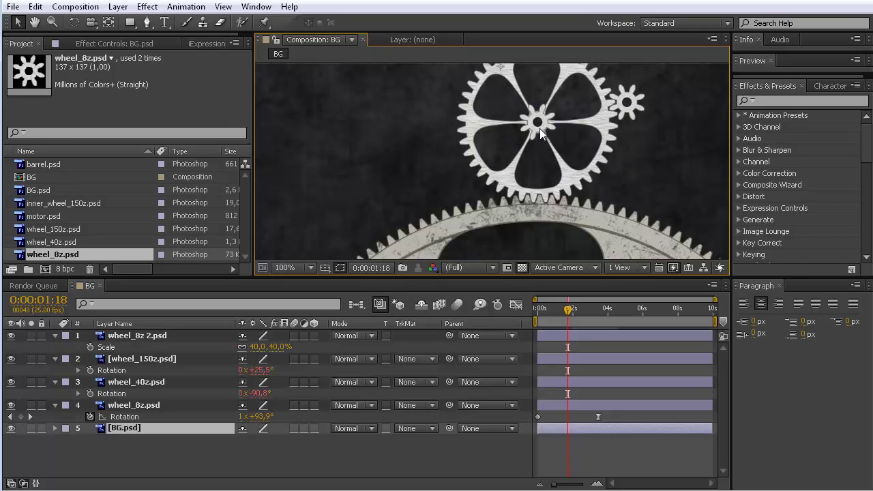
left_click(135, 337)
left_click_drag(135, 339, 139, 372)
left_click(140, 384)
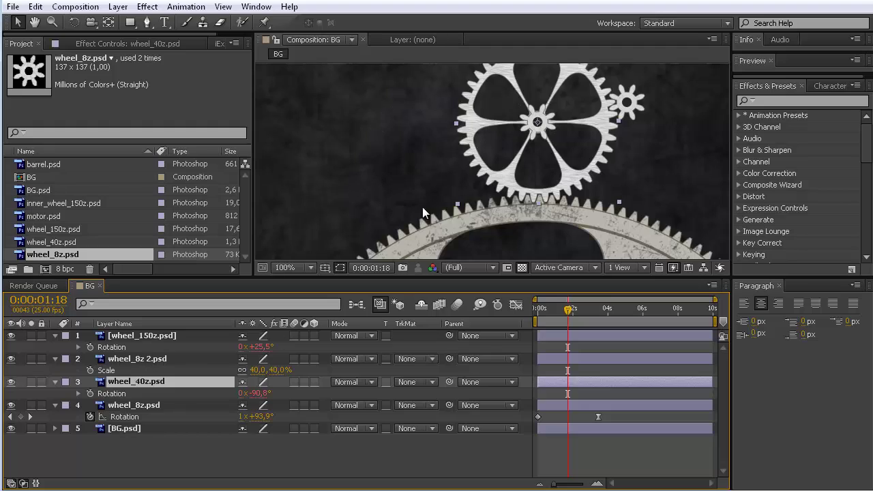
left_click(140, 361)
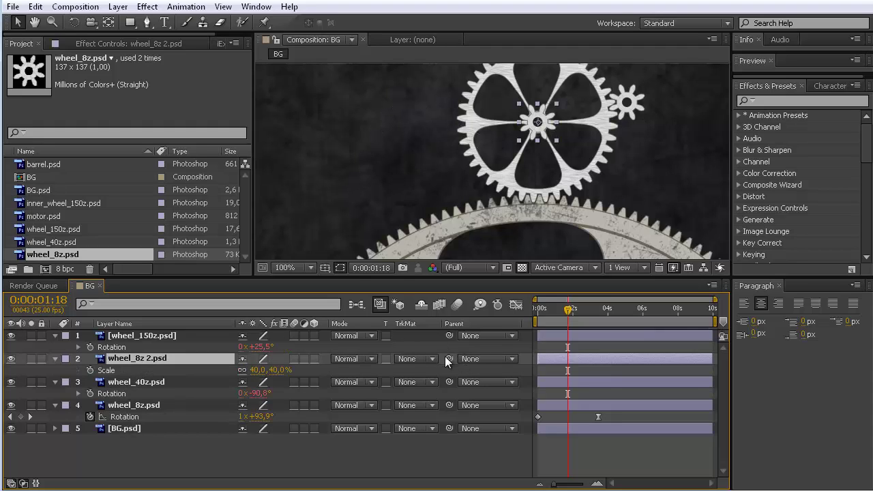
left_click_drag(449, 362, 450, 387)
left_click(582, 310)
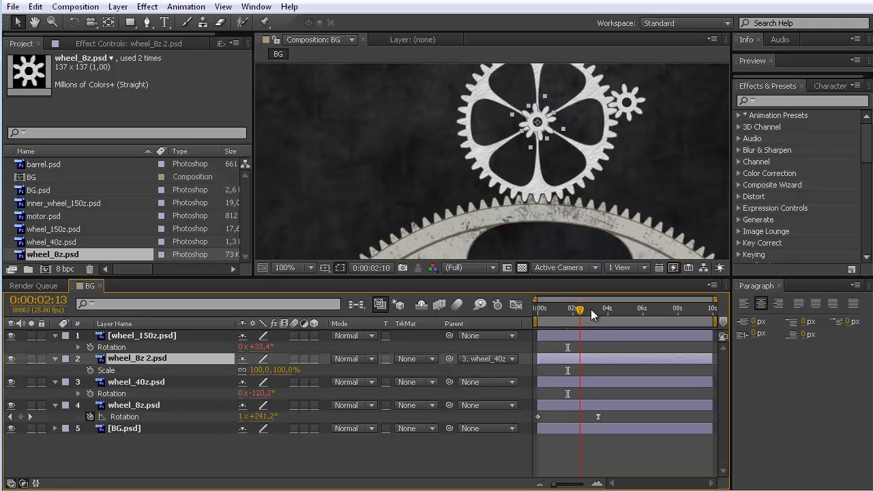
left_click_drag(592, 314, 565, 318)
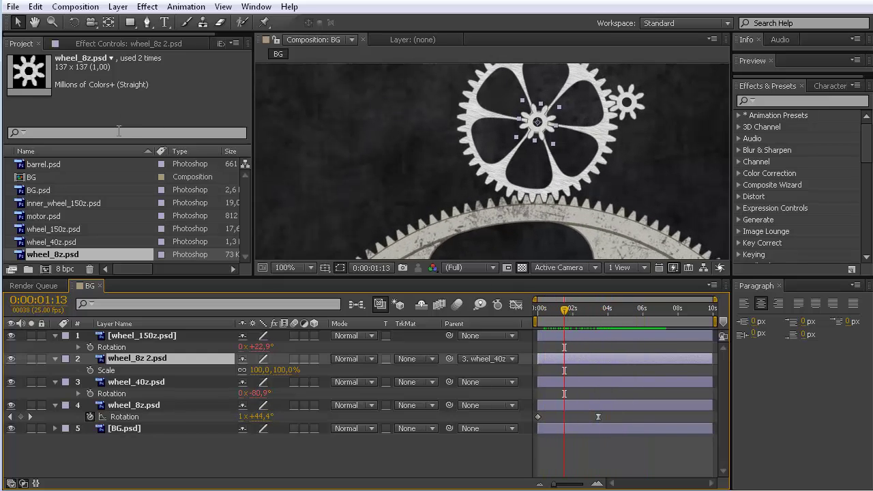
Step: Add wheel_150z.psd as a new layer named wheel_150z 2.psd
left_click(54, 232)
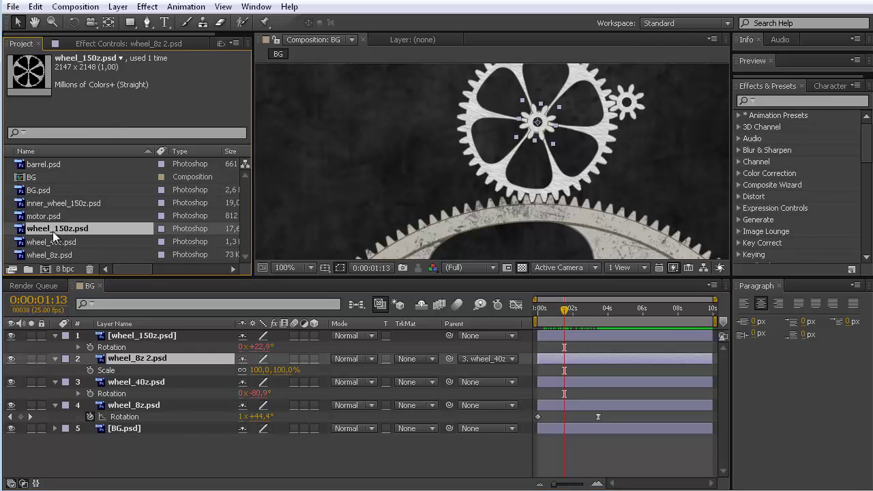
left_click_drag(55, 233, 166, 336)
key("Return")
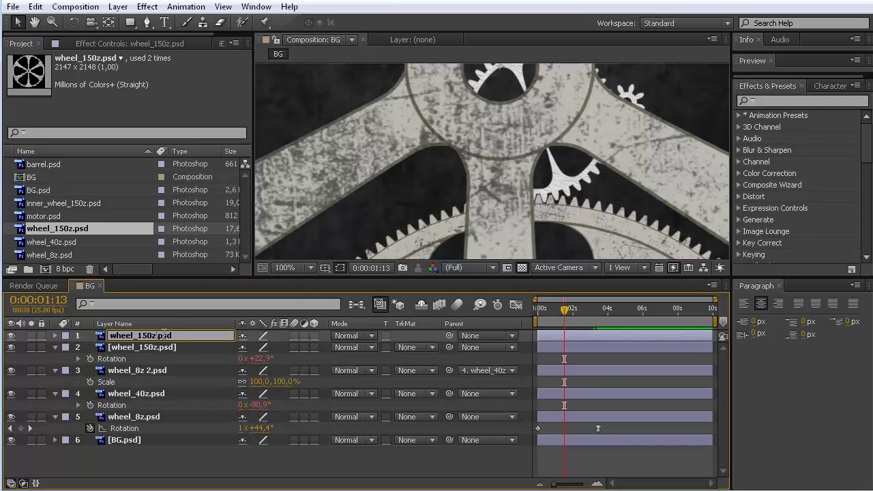
type("2")
key("Return")
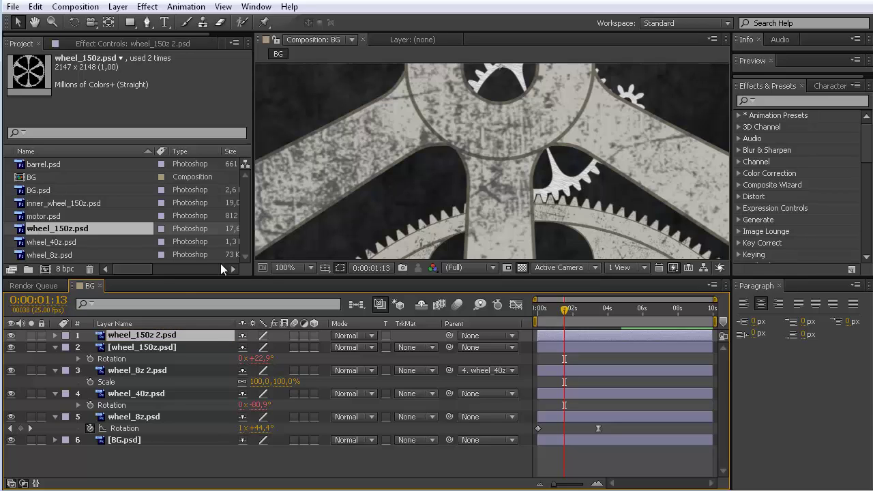
Step: Set wheel_150z 2.psd's scale to 40%
key("s")
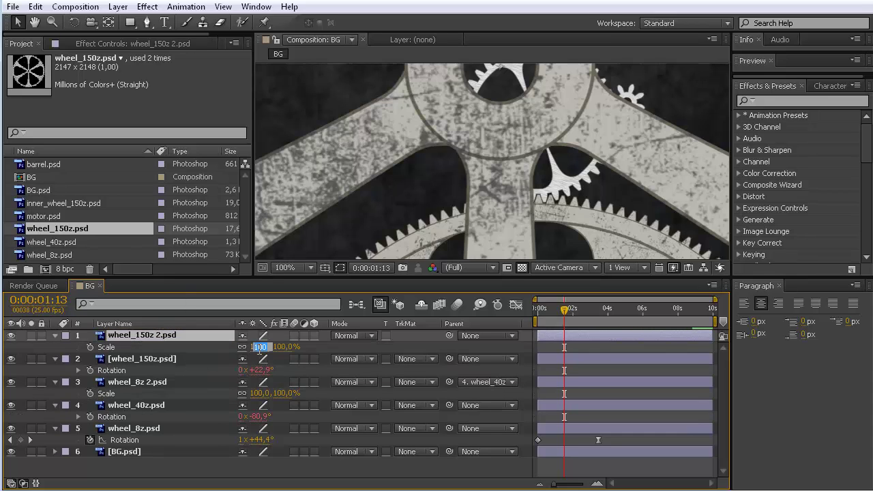
left_click(260, 347)
key("Return")
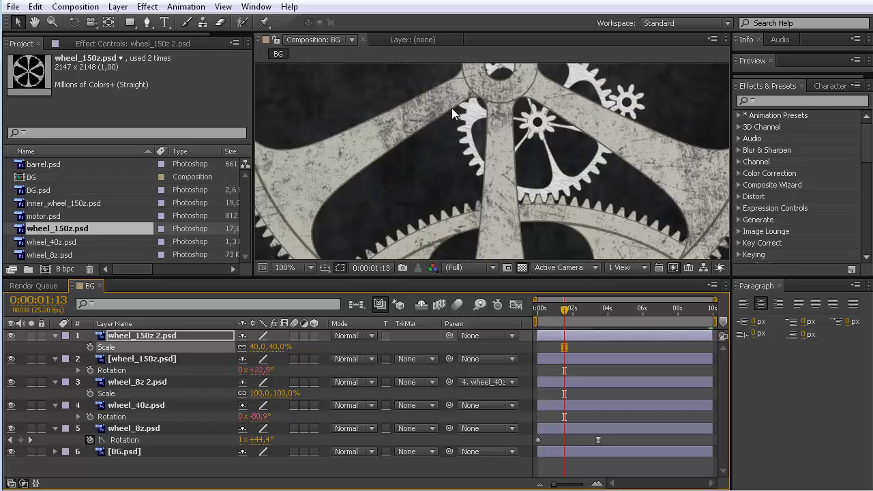
Step: Pan the viewer to the flower gear and the small gear
scroll(409, 137, "up", 5)
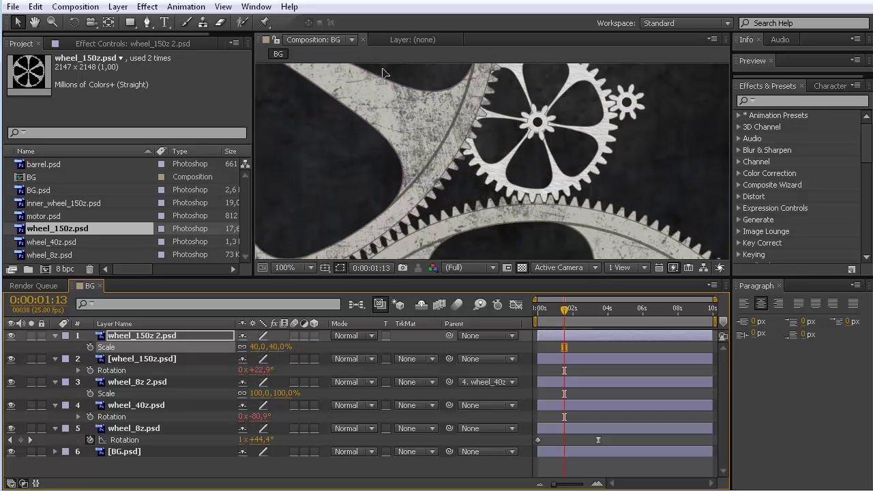
scroll(451, 144, "up", 5)
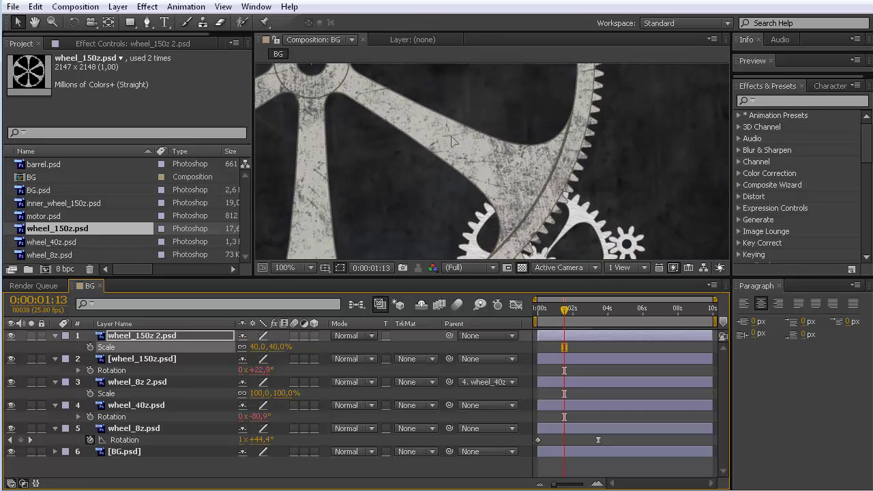
scroll(450, 142, "up", 1)
scroll(450, 142, "up", 2)
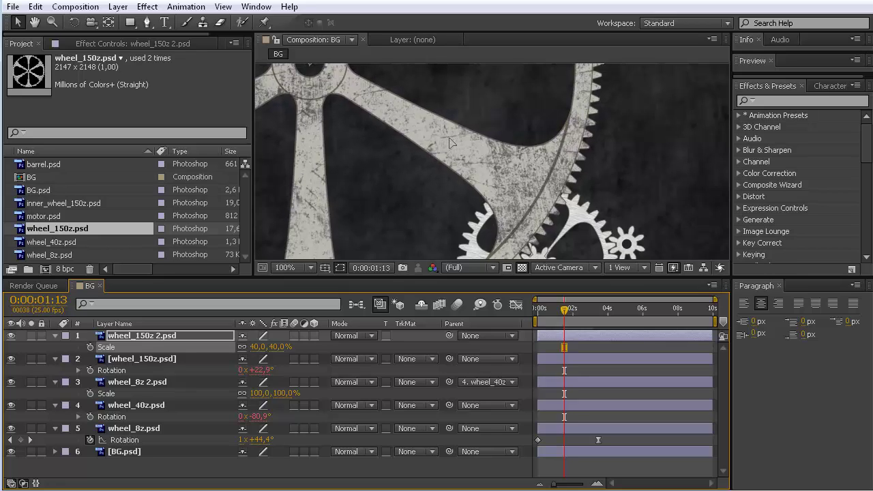
left_click(584, 208)
left_click_drag(598, 208, 556, 107)
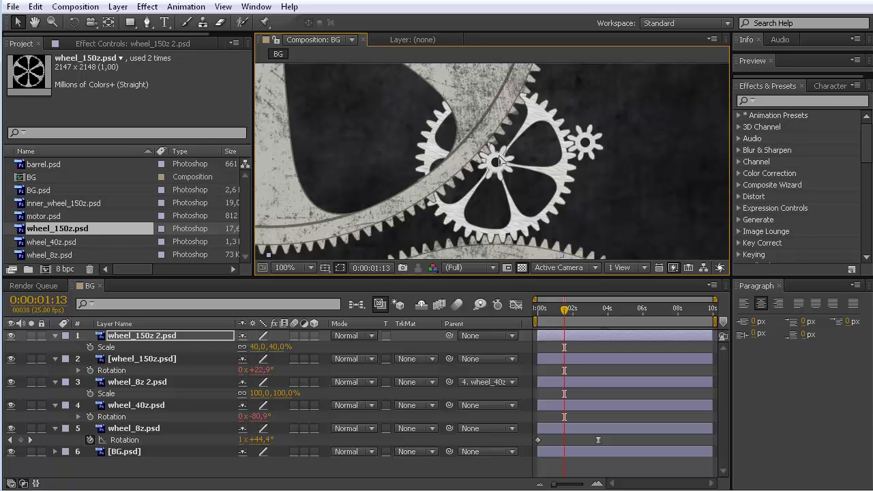
Step: Show the Rotation property for the wheel_8z 2 and wheel_150z 2 layers
left_click(133, 382)
left_click(138, 358)
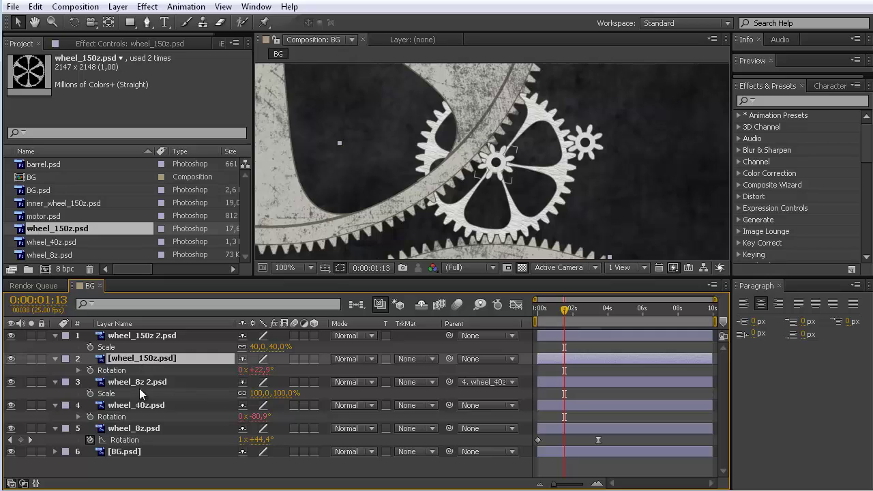
left_click(140, 383)
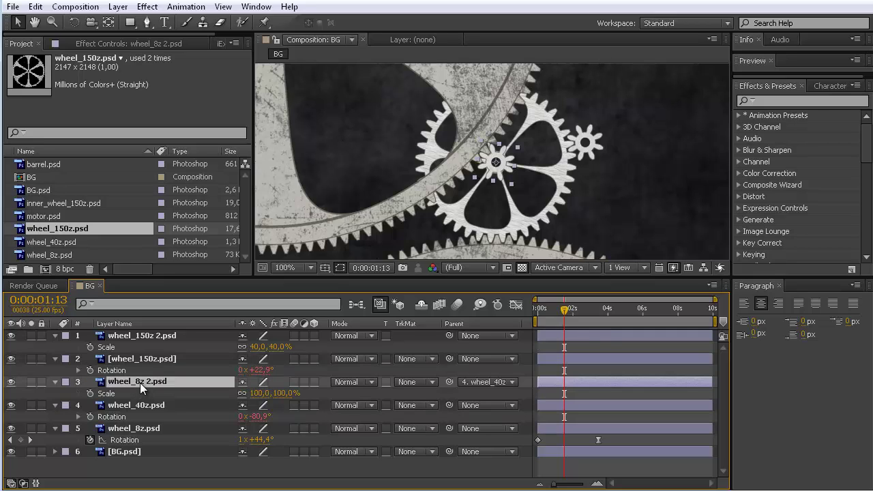
key("r")
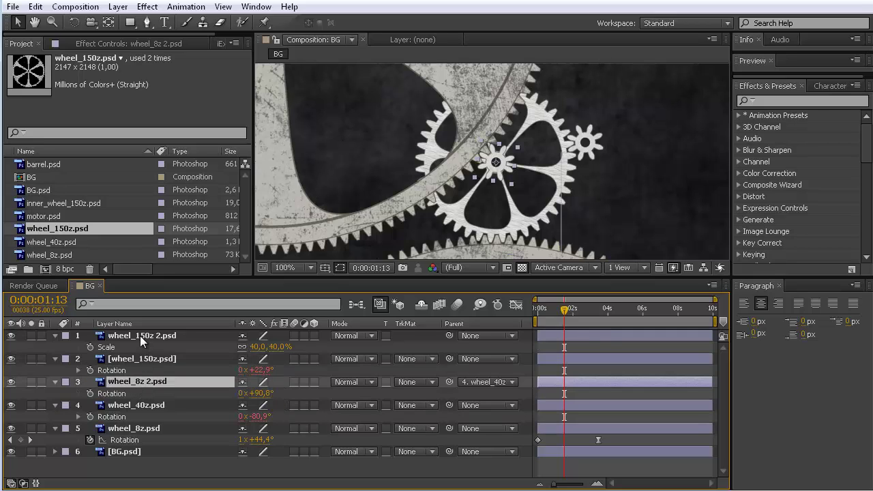
left_click(140, 336)
key("r")
Step: Scrub the timeline to about 2 seconds and back to watch the gears turn
left_click(140, 382)
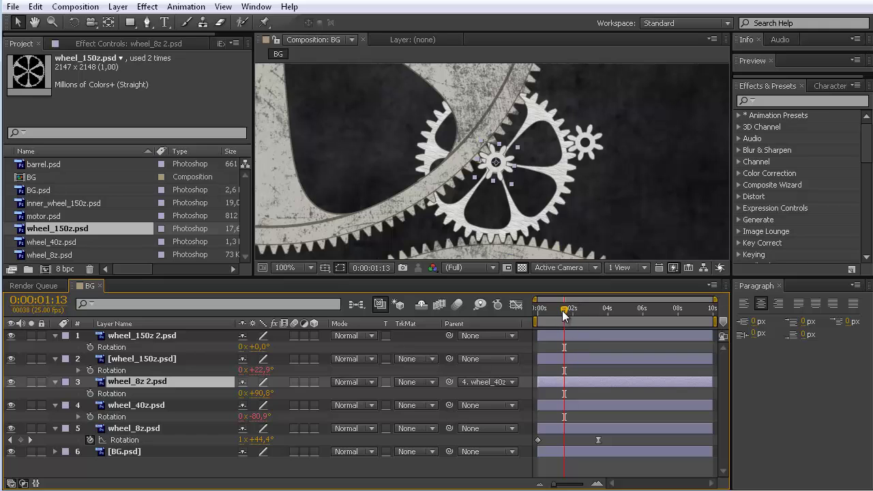
mouse_move(564, 311)
left_mouse_down()
mouse_move(662, 311)
mouse_move(478, 308)
mouse_move(616, 311)
mouse_move(577, 311)
left_mouse_up()
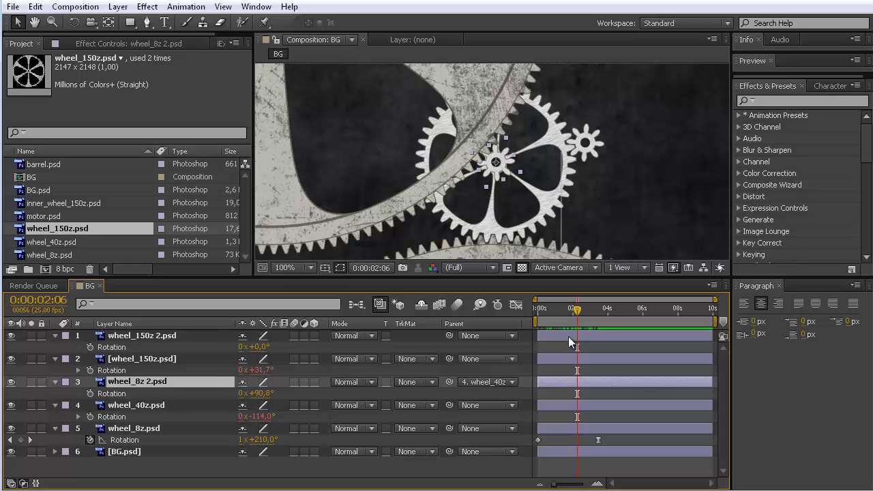
left_click_drag(577, 315, 547, 306)
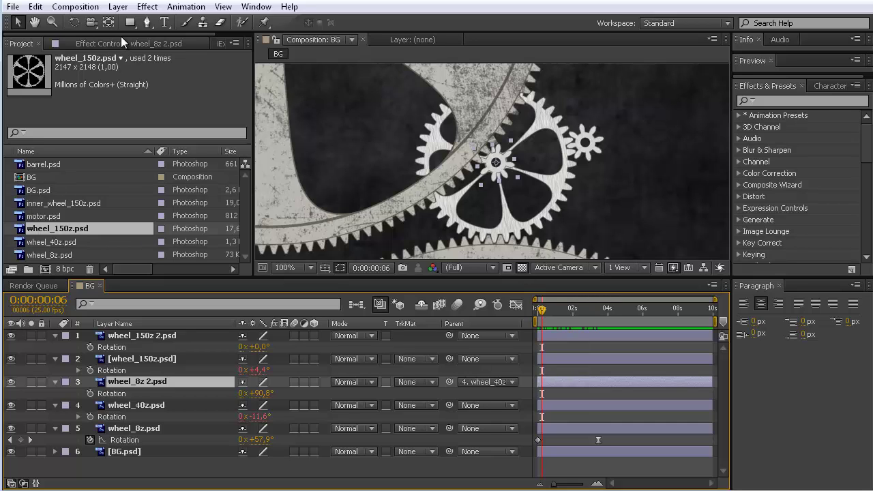
Step: Reset the iExpressions Cog Wheels settings and link them to wheel_40z's Rotation
scroll(120, 36, "down", 2)
left_click(201, 42)
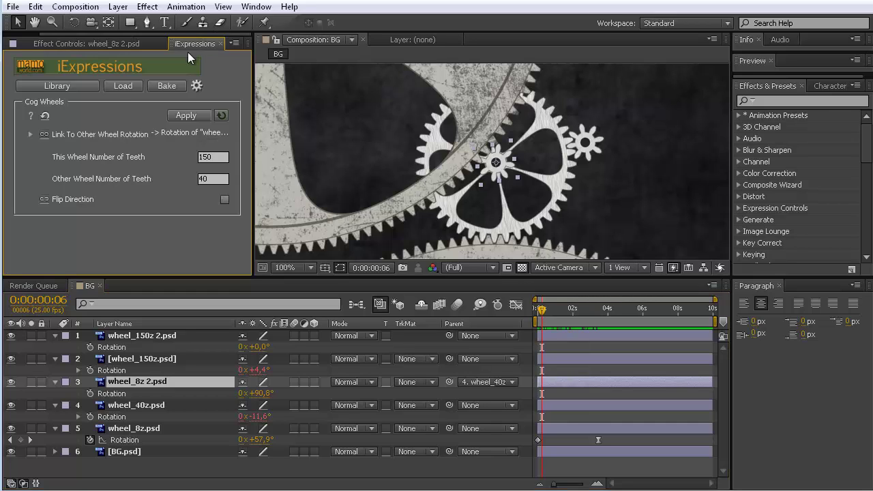
left_click(44, 115)
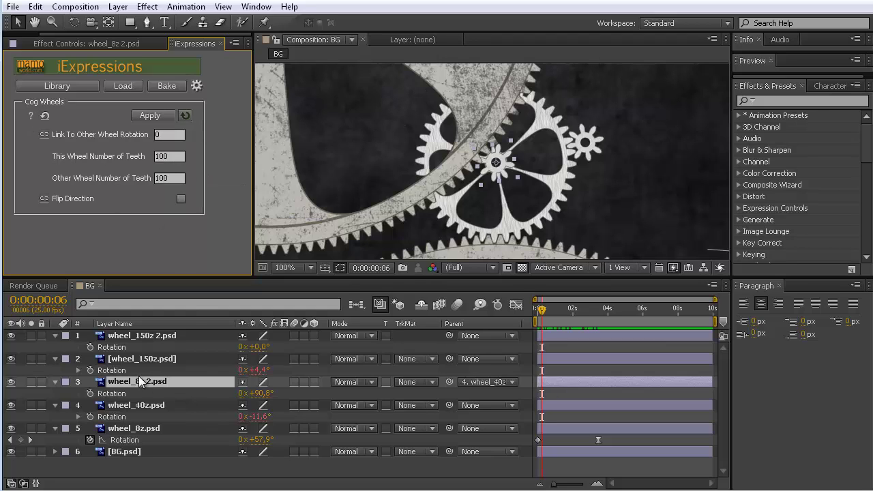
left_click(115, 394)
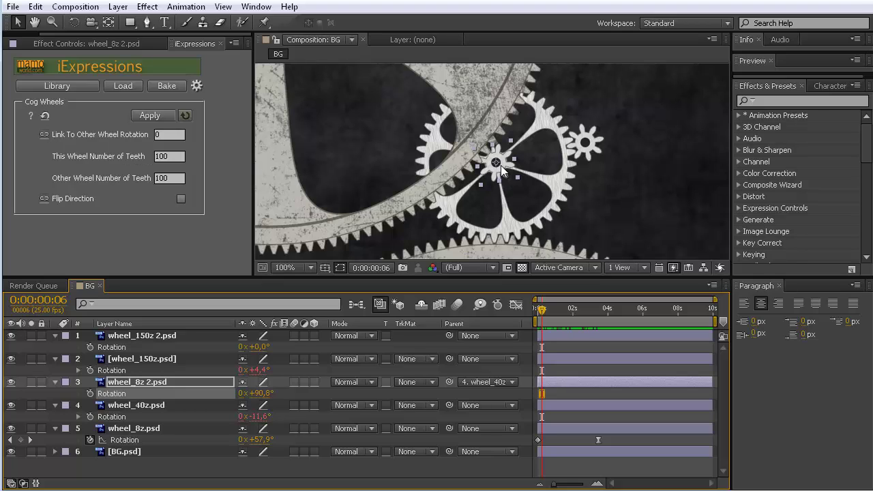
left_click(551, 121)
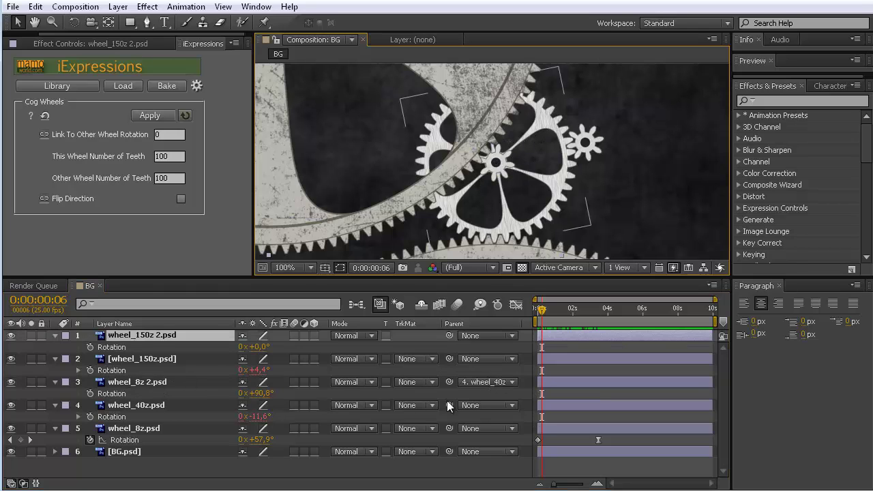
left_click(151, 406)
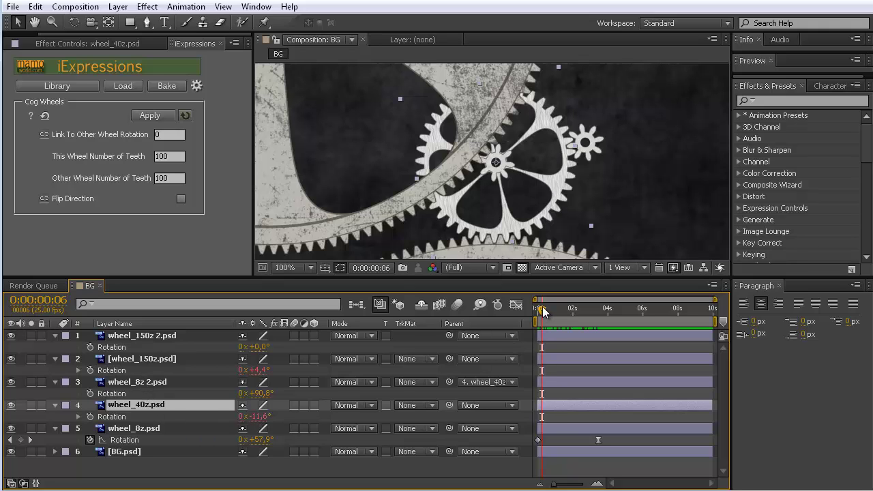
left_click_drag(542, 306, 523, 313)
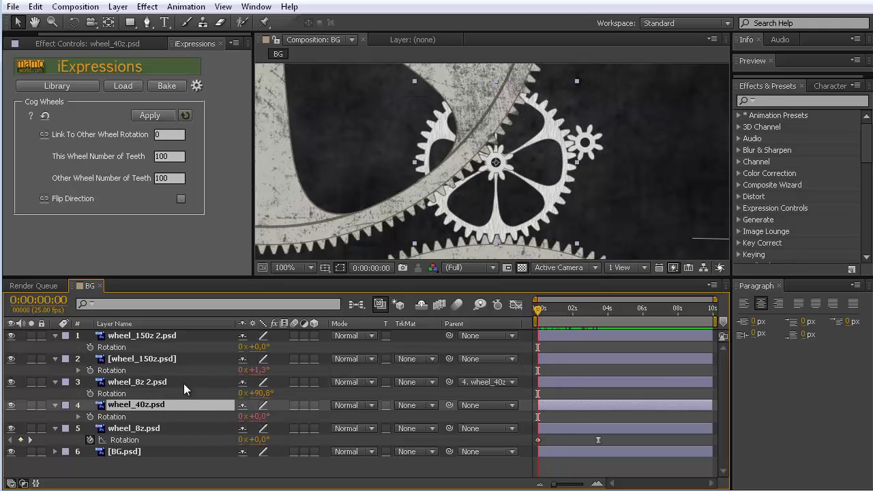
left_click(119, 416)
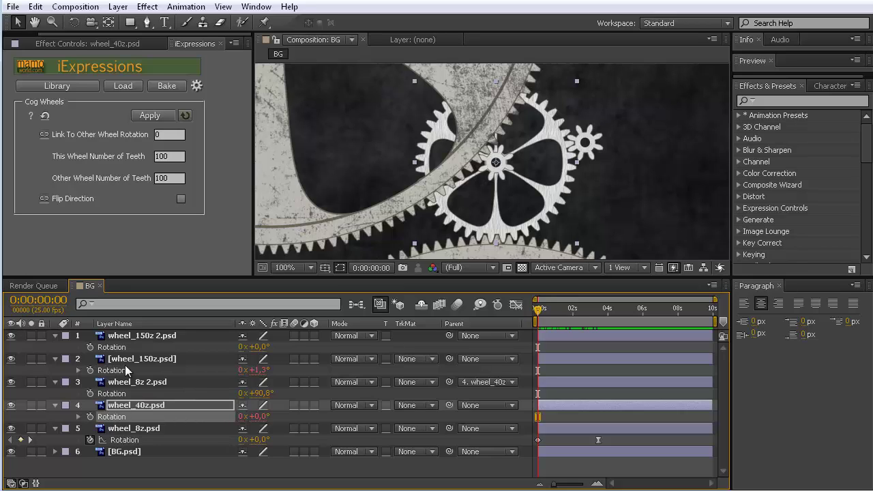
left_click(44, 134)
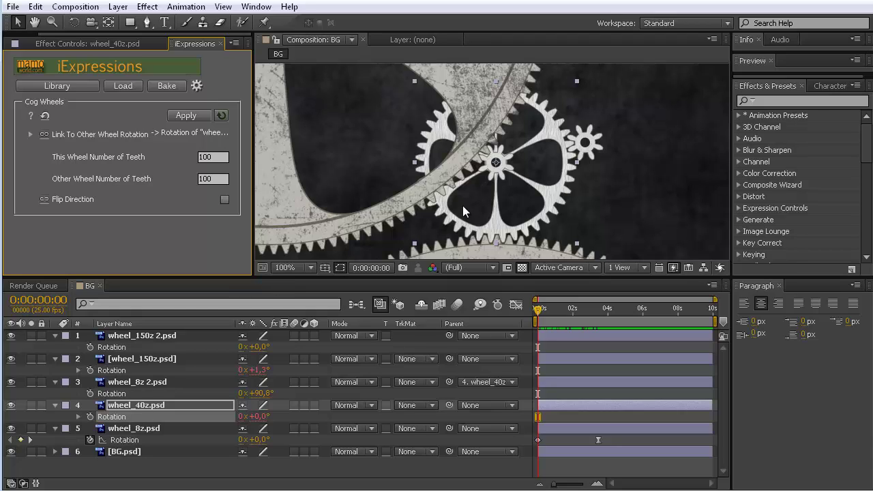
Step: Set this wheel's teeth to 150 and the other wheel's teeth to 8
left_click(219, 157)
type("150")
left_click(215, 179)
type("8")
Step: Apply the Cog Wheels expression to wheel_150z 2's Rotation and adjust its value slightly
left_click(113, 348)
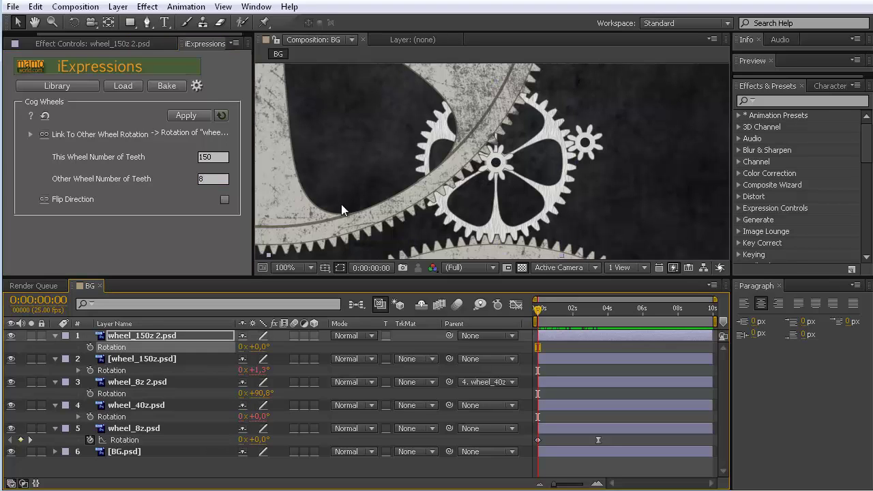
left_click(187, 116)
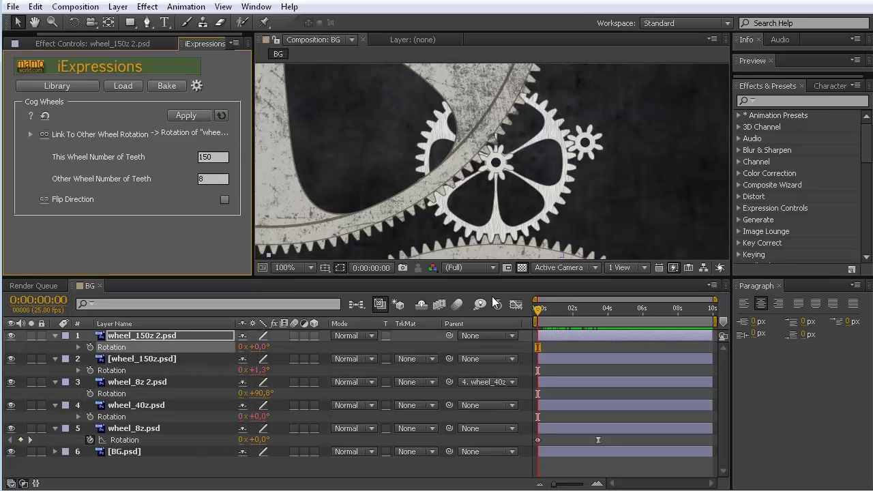
mouse_move(539, 308)
left_mouse_down()
mouse_move(622, 311)
mouse_move(538, 309)
left_mouse_up()
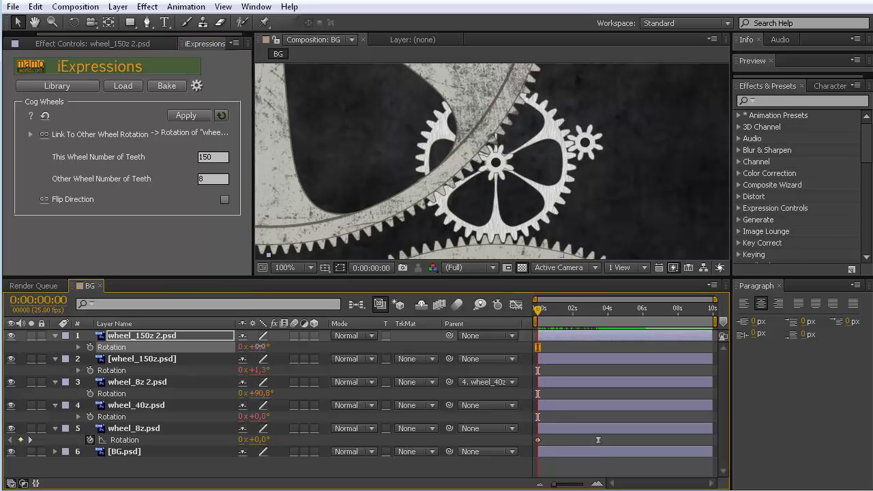
left_click_drag(261, 351, 265, 346)
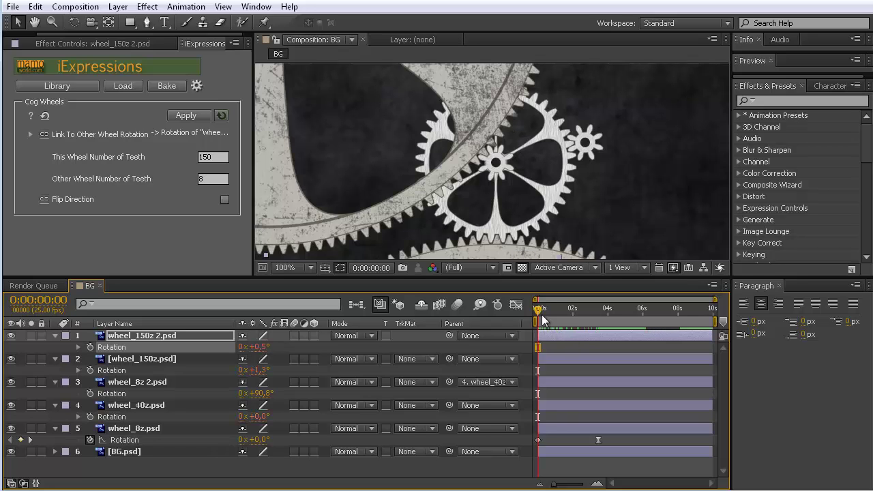
Step: Preview the gear animation from the start to check the wheels mesh
left_click_drag(548, 311, 576, 310)
key("Home")
scroll(444, 215, "down", 1)
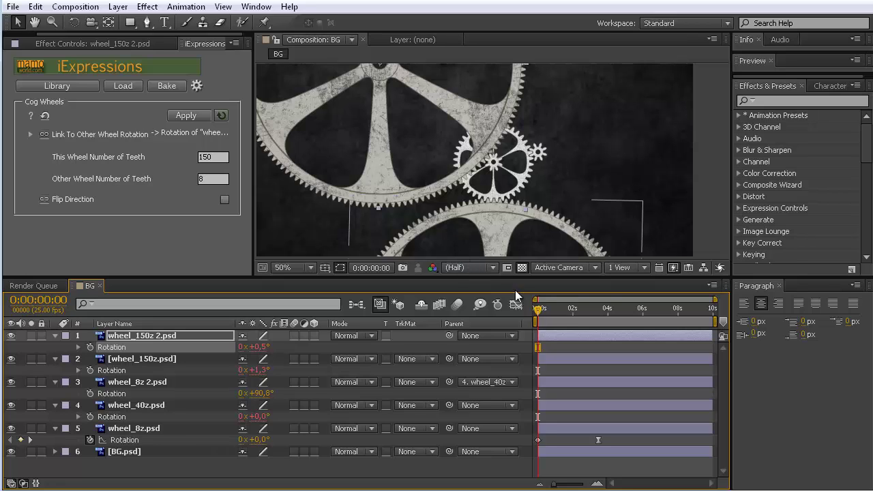
key("space")
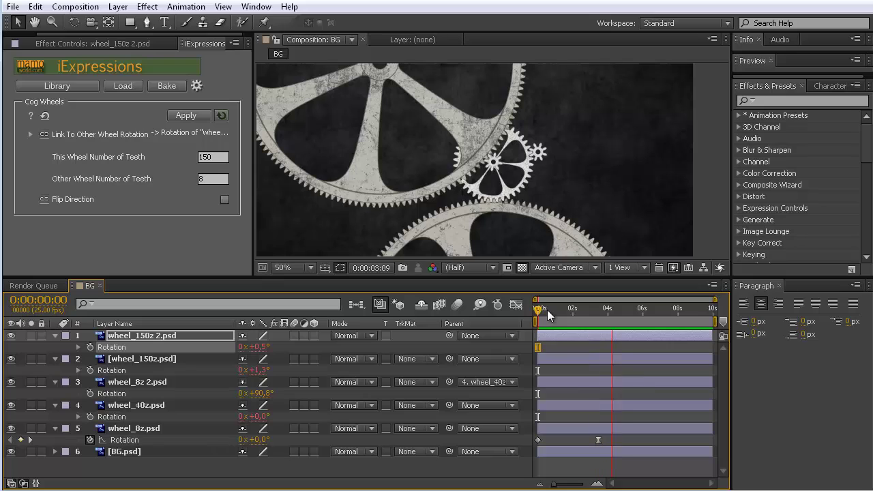
key("space")
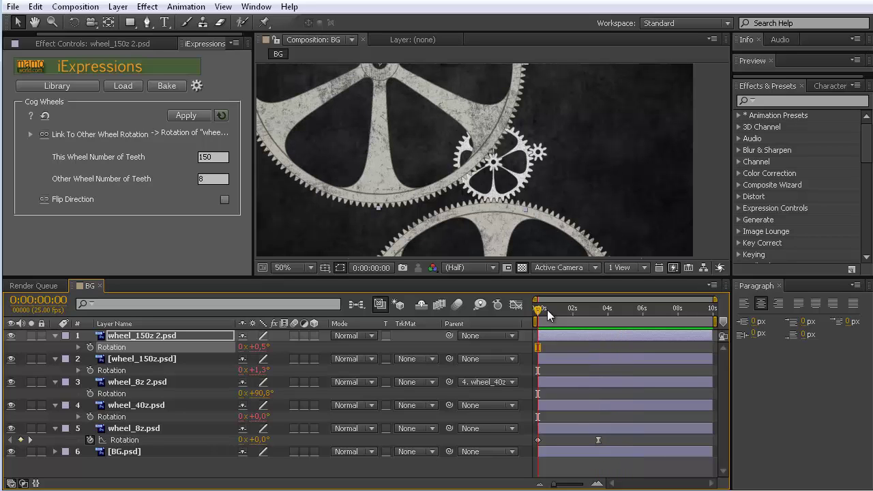
Step: Add inner_wheel_150z.psd to the composition and set its Scale to 40%
left_click_drag(539, 311, 520, 309)
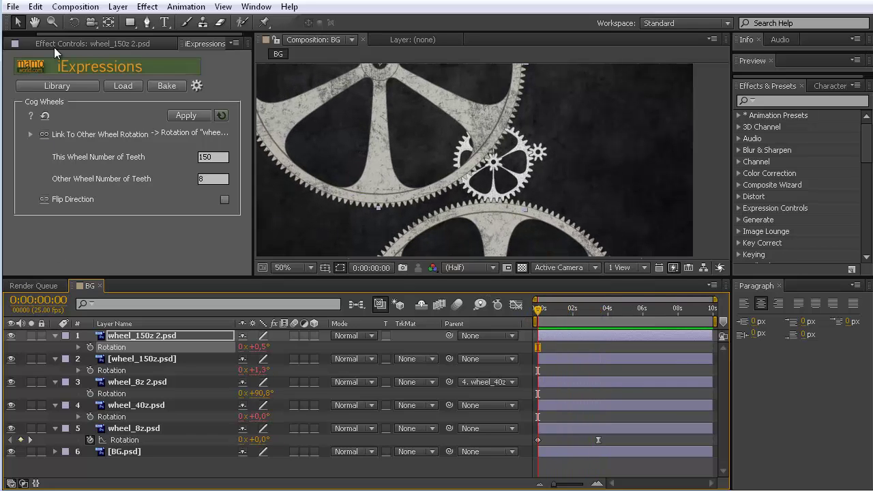
left_click(21, 44)
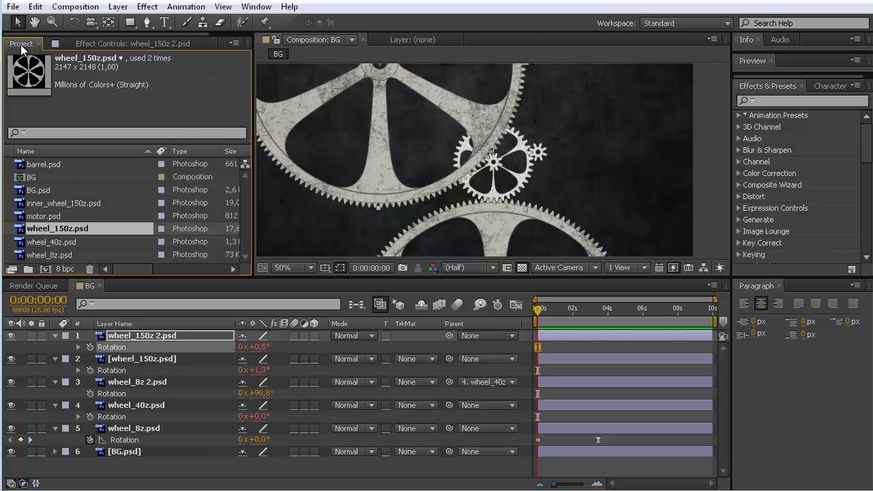
left_click(39, 205)
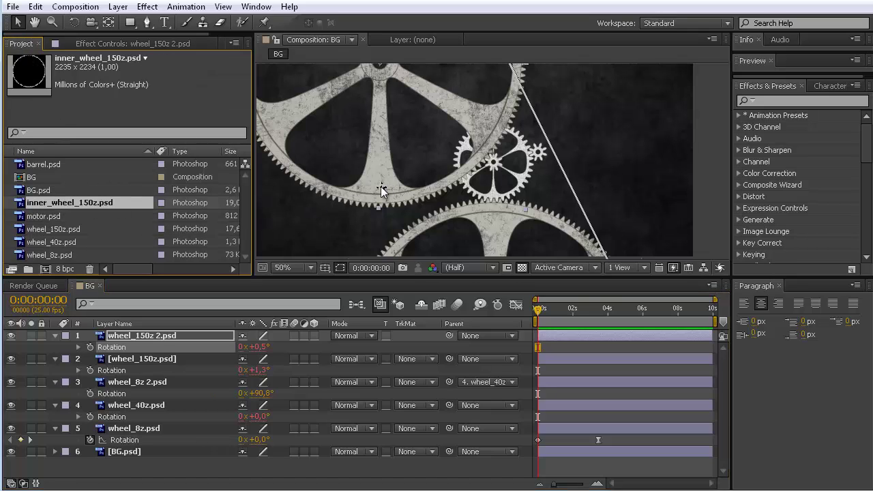
key("ctrl+slash")
key("comma")
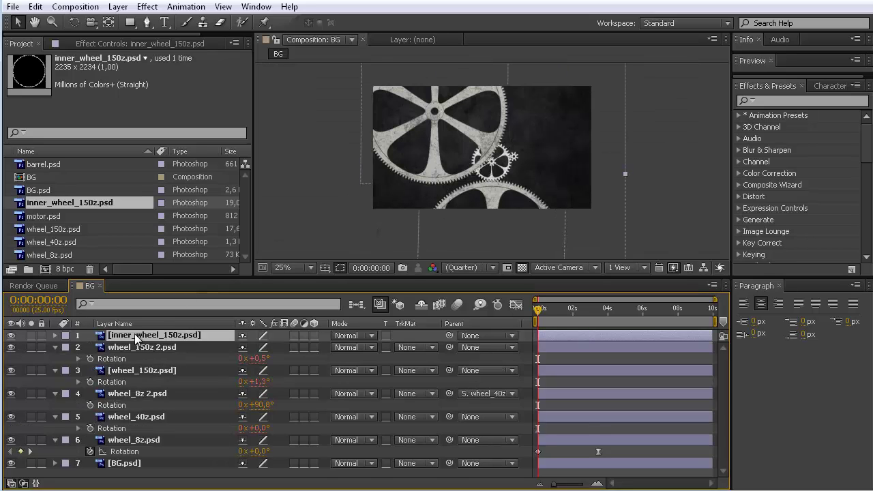
key("s")
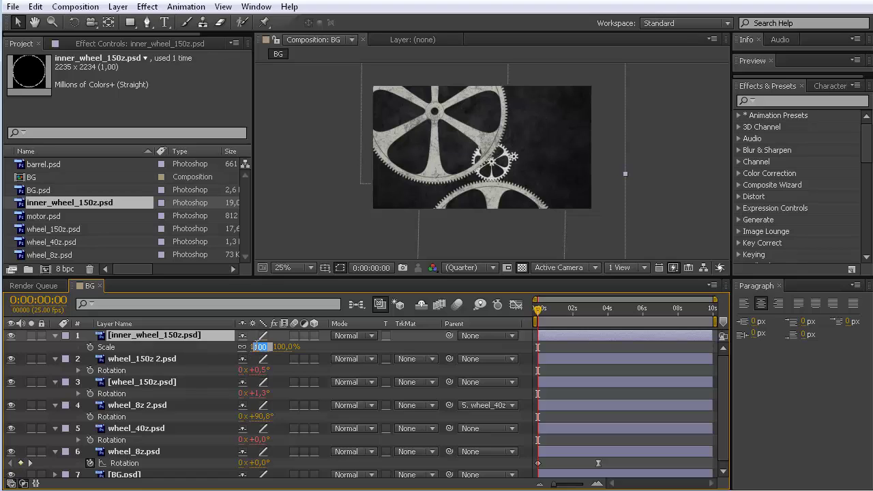
left_click(263, 348)
type("40")
key("Return")
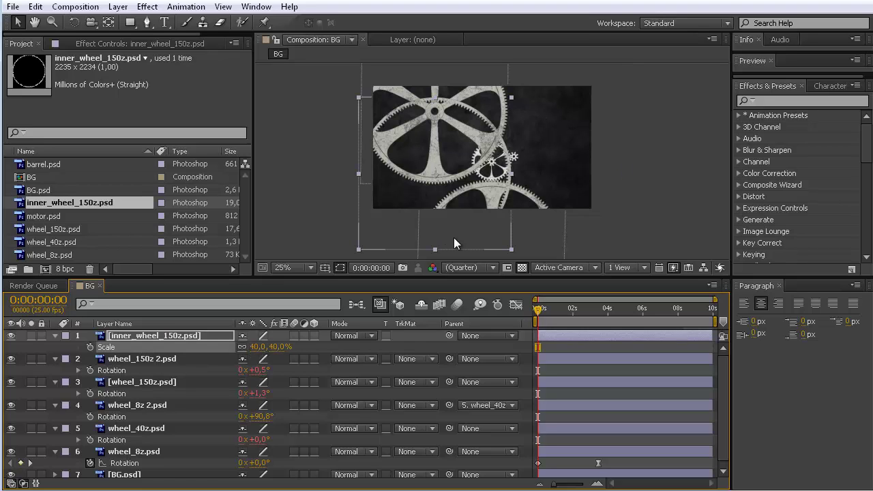
Step: Position the inner wheel among the gears, nudging it left and down
mouse_move(506, 148)
left_mouse_down()
mouse_move(592, 163)
mouse_move(597, 200)
mouse_move(523, 152)
mouse_move(648, 146)
mouse_move(498, 149)
left_mouse_up()
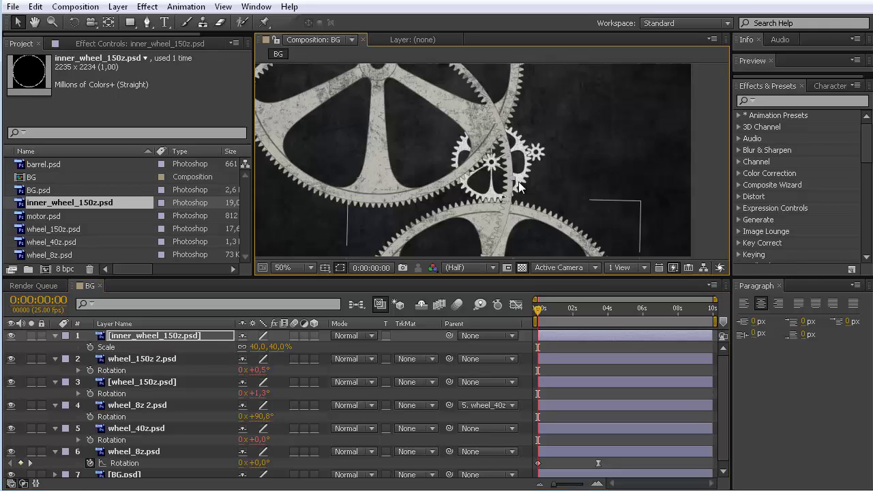
key("slash")
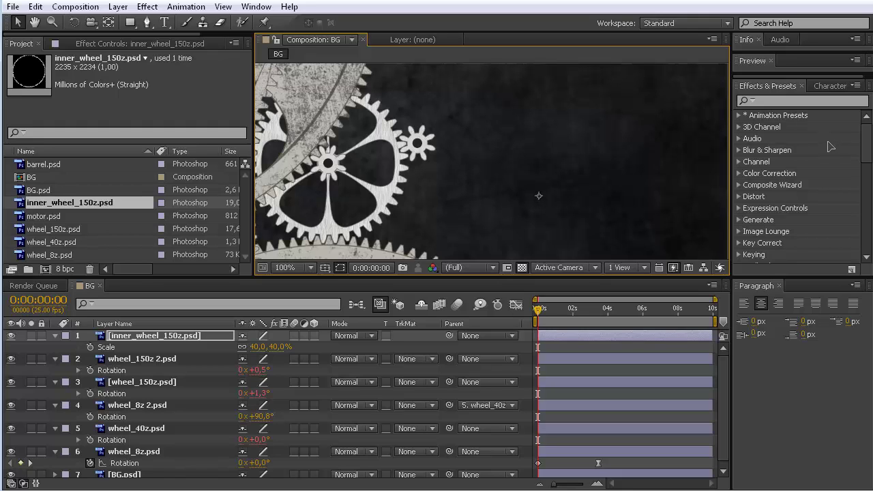
scroll(520, 179, "down", 2)
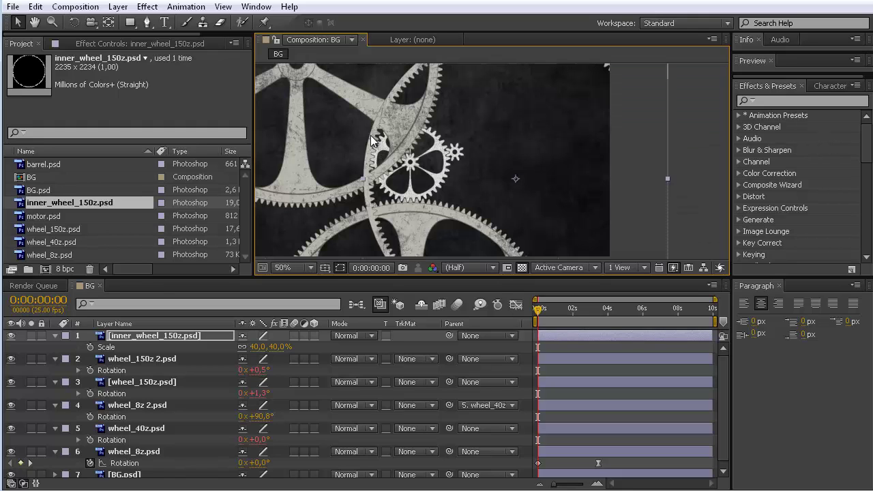
left_click_drag(372, 140, 372, 138)
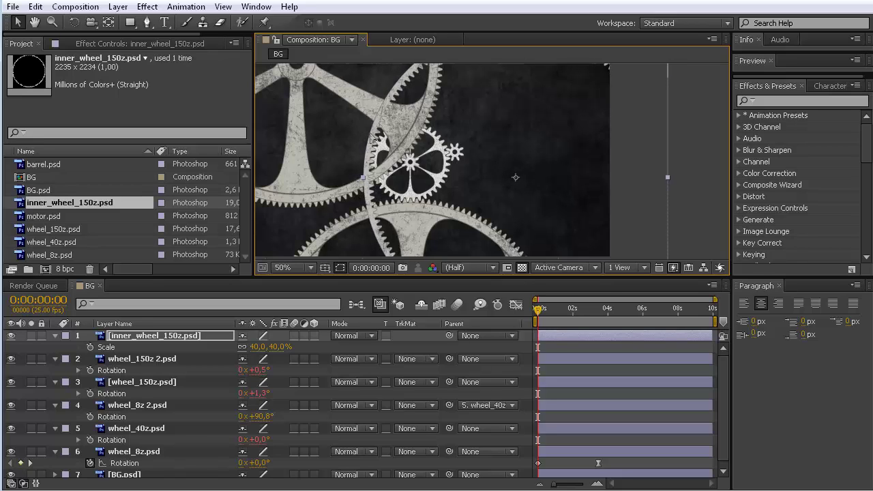
key("Left")
key("Left")
key("Down")
key("Down")
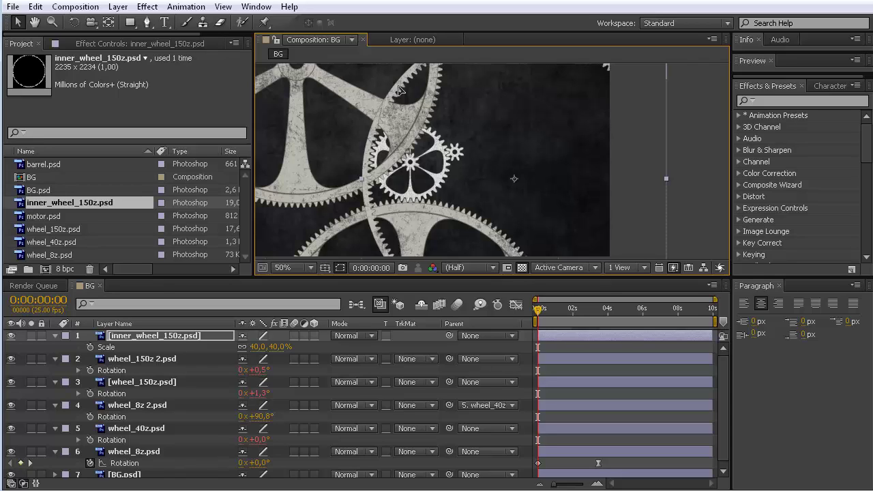
Step: Delete the duplicate wheel_150z 2.psd layer and select inner_wheel_150z.psd, keeping its name
left_click(341, 104)
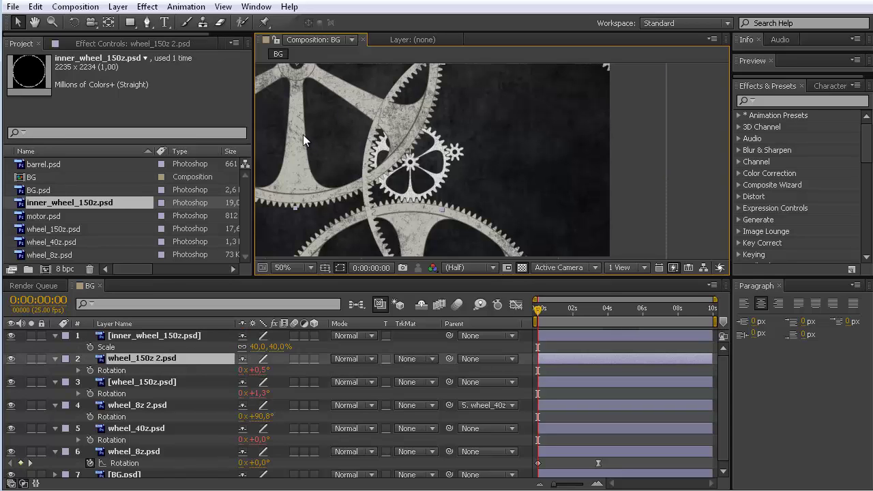
key("Delete")
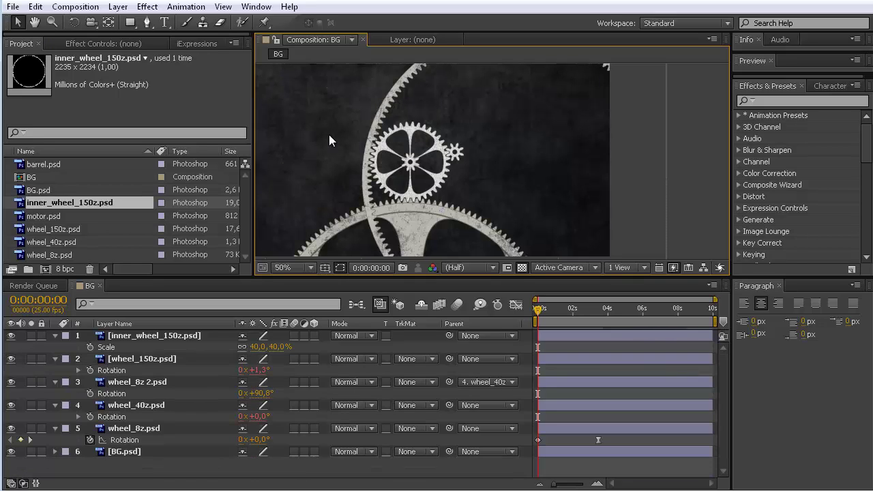
left_click(385, 99)
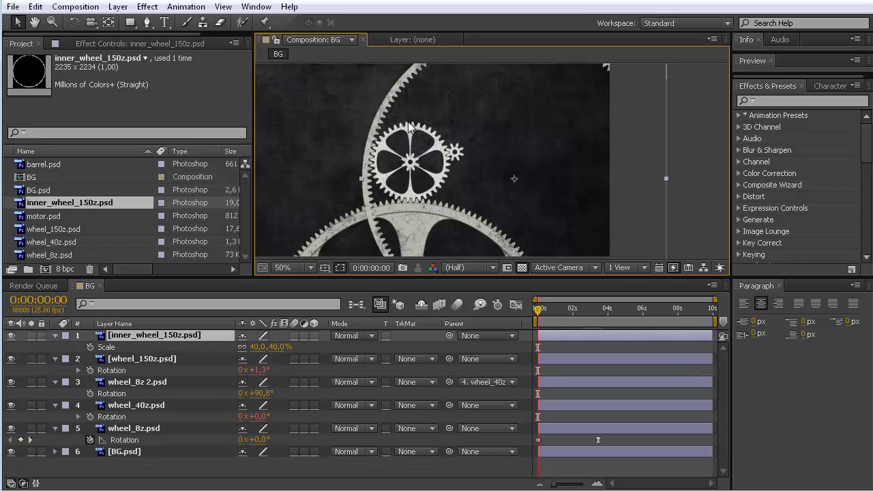
key("Return")
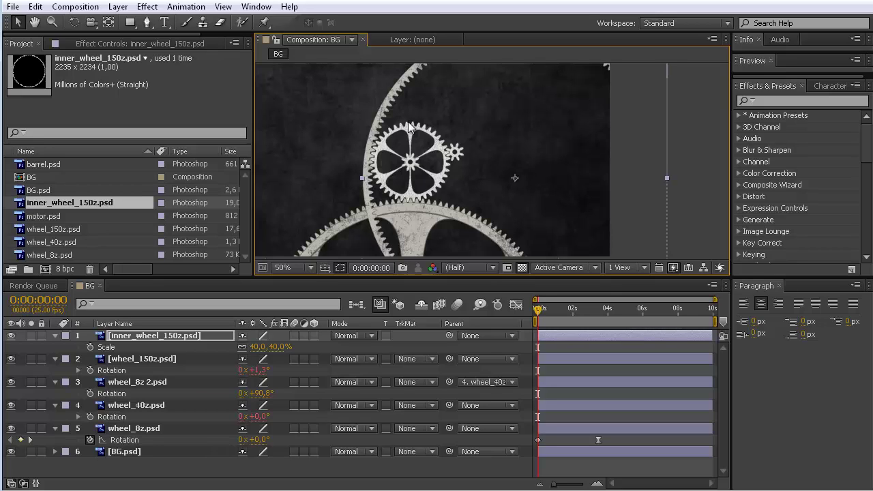
left_click(136, 337)
left_click(141, 42)
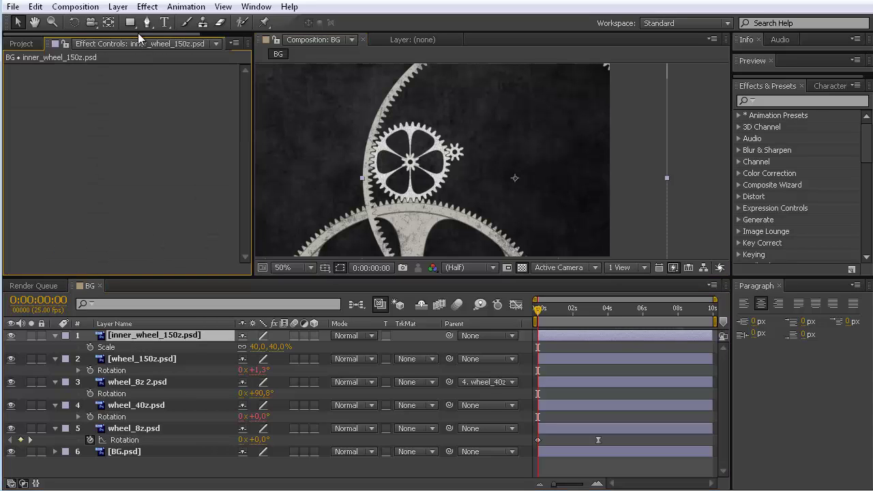
Step: Reset the Cog Wheels settings and link them to wheel_40z's Rotation
left_click(196, 45)
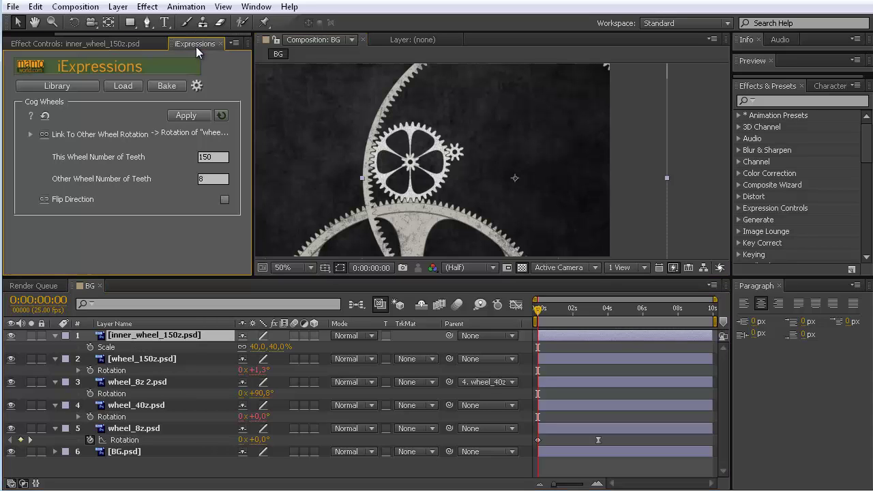
left_click(44, 116)
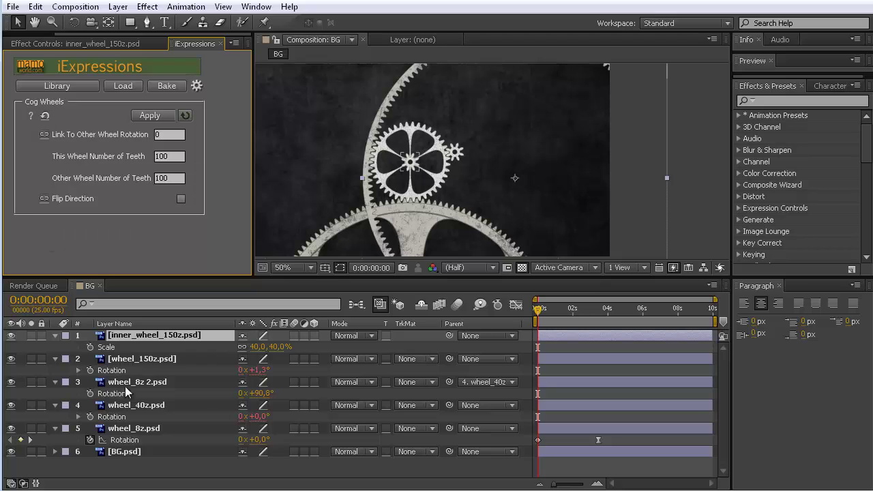
left_click(130, 405)
left_click(116, 417)
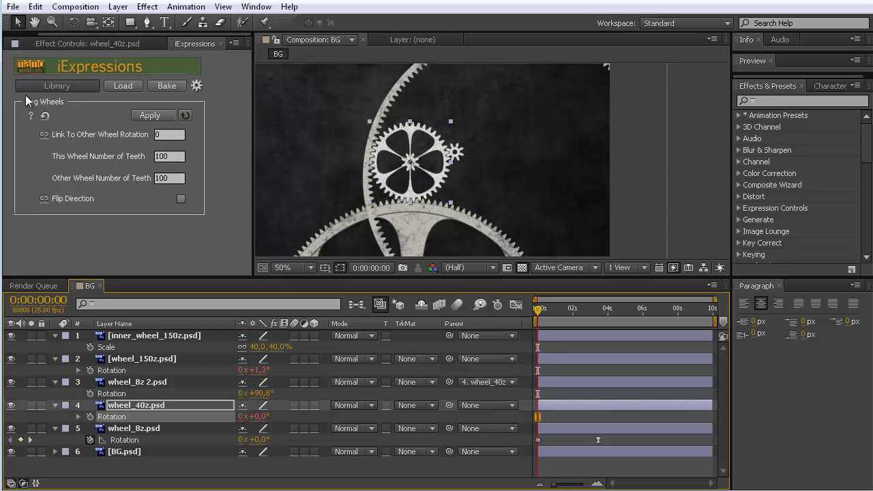
left_click(44, 134)
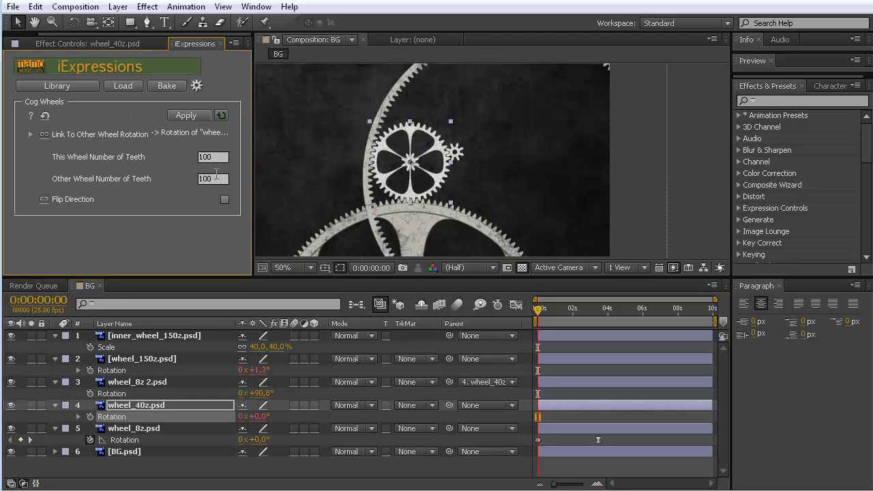
Step: Set the other wheel's teeth to 40 and this wheel's teeth to 150, correcting a typo
left_click(216, 179)
type("40")
left_click(161, 336)
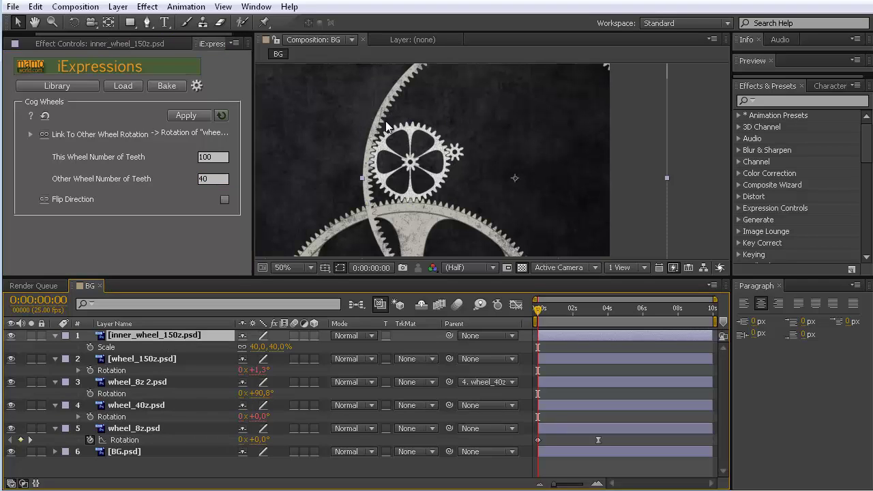
left_click(212, 157)
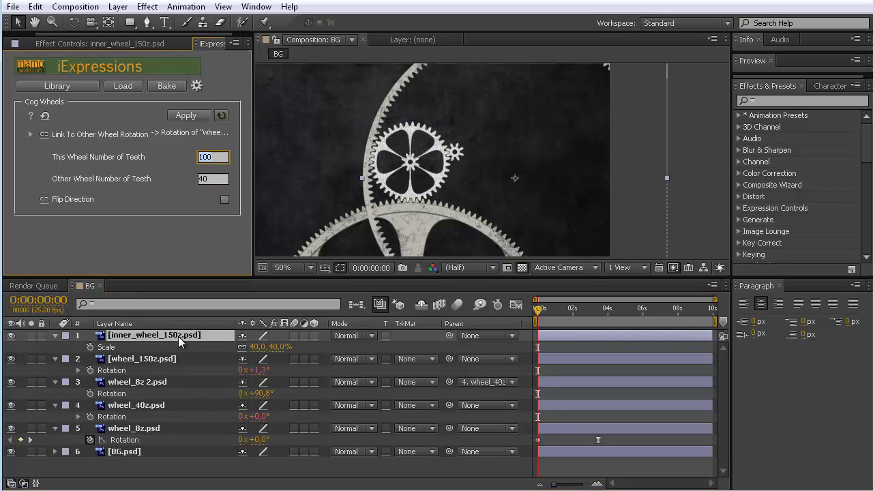
type("150r")
key("Return")
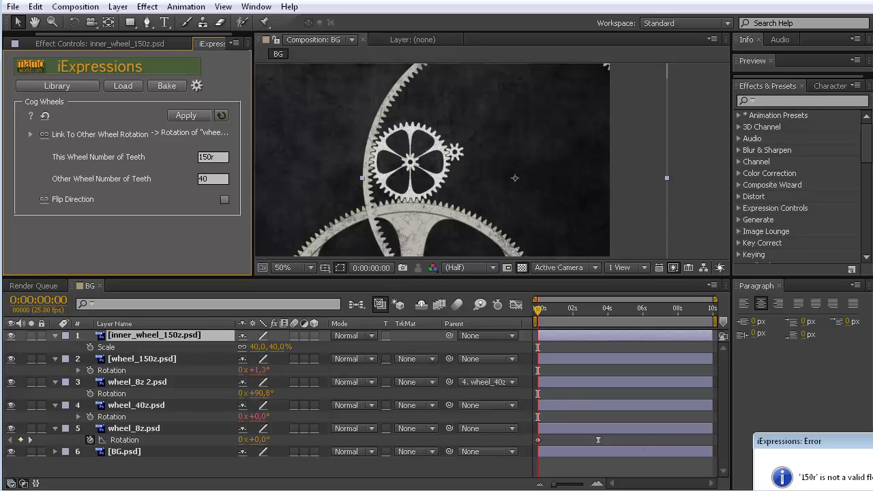
key("Return")
left_click(213, 157)
type("15")
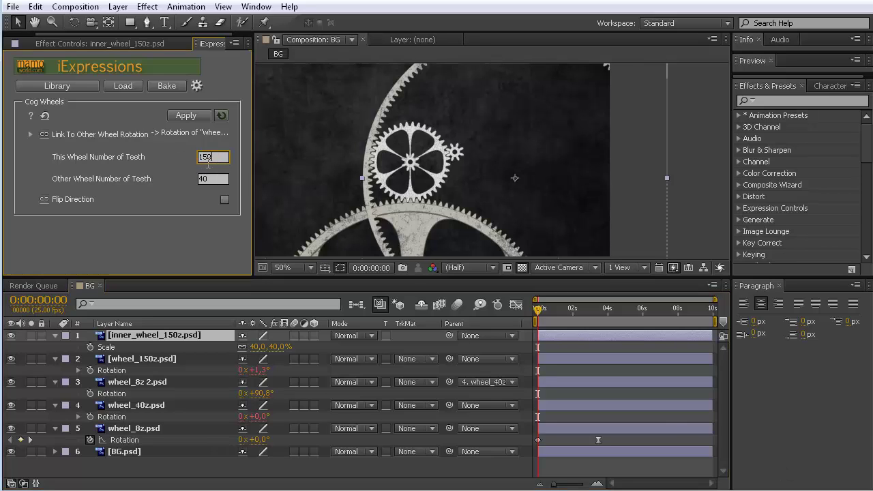
left_click(122, 336)
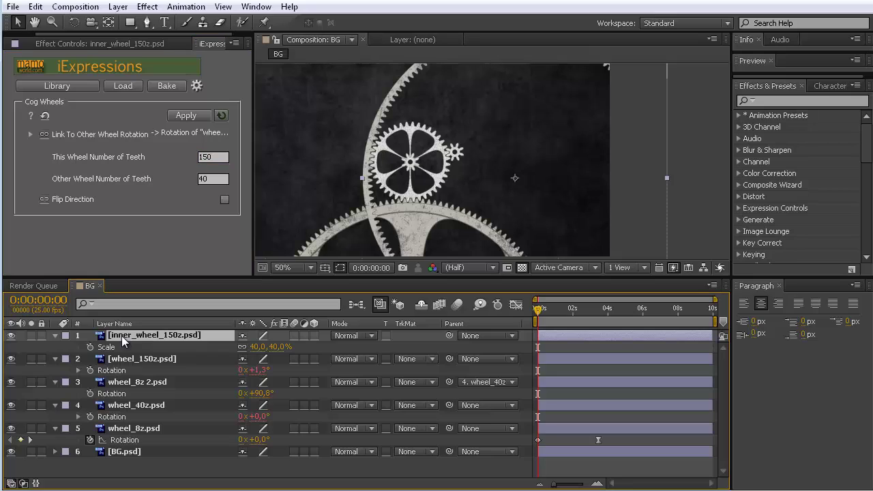
Step: Apply the Cog Wheels expression to inner_wheel_150z's Rotation and scrub to watch it turn
key("r")
left_click(114, 347)
left_click(197, 118)
left_click_drag(538, 318, 593, 315)
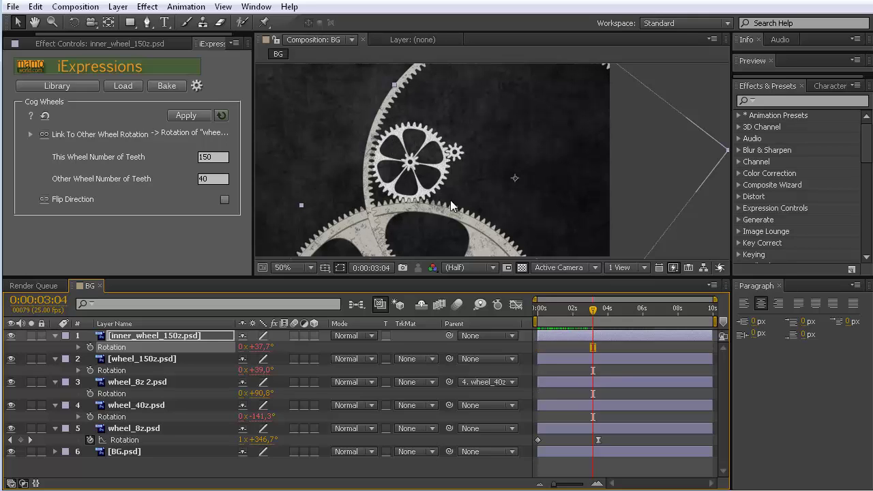
left_click_drag(594, 308, 562, 315)
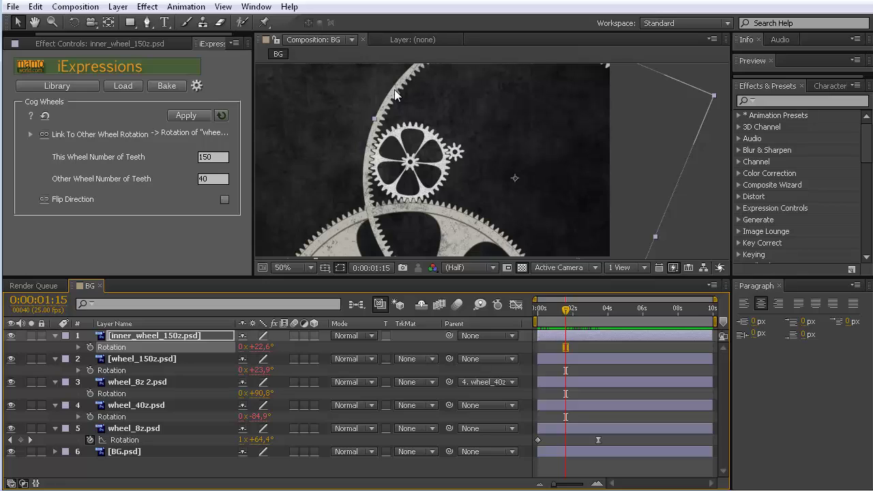
Step: Enable Flip Direction and reapply the expression so the inner wheel turns the opposite way
left_click(225, 200)
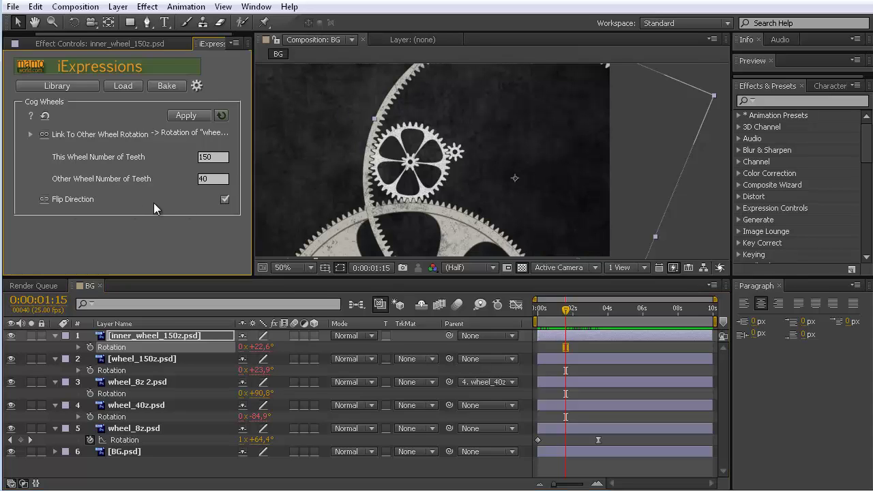
left_click(113, 348)
left_click(186, 116)
left_click_drag(567, 310, 503, 305)
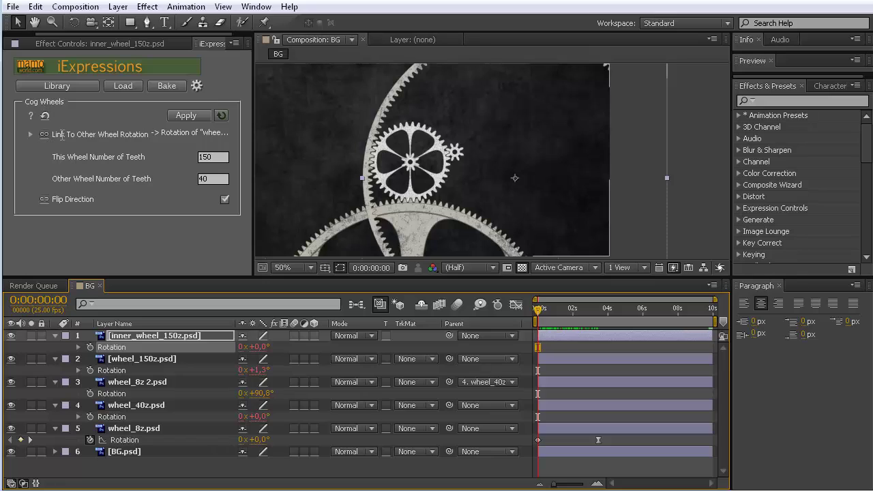
mouse_move(71, 134)
left_click(210, 157)
left_click(224, 179)
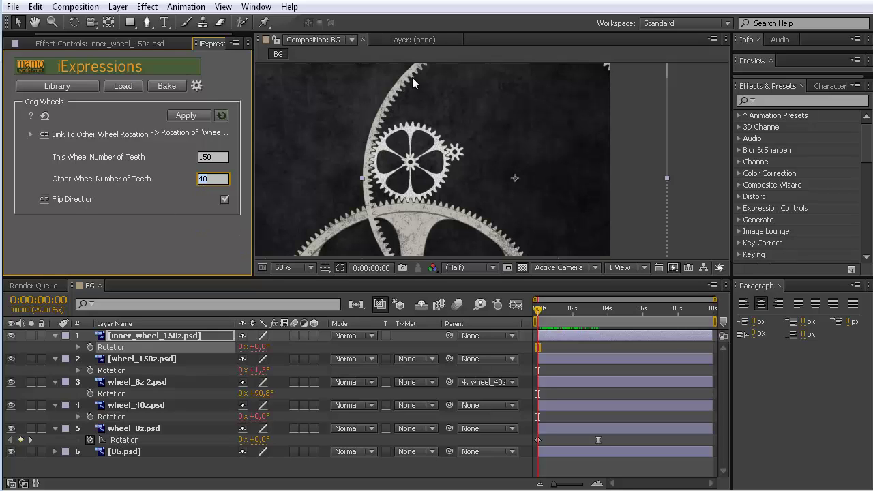
left_click(225, 199)
Step: Turn on layer motion blur for all the wheel layers
left_click(135, 429, "shift")
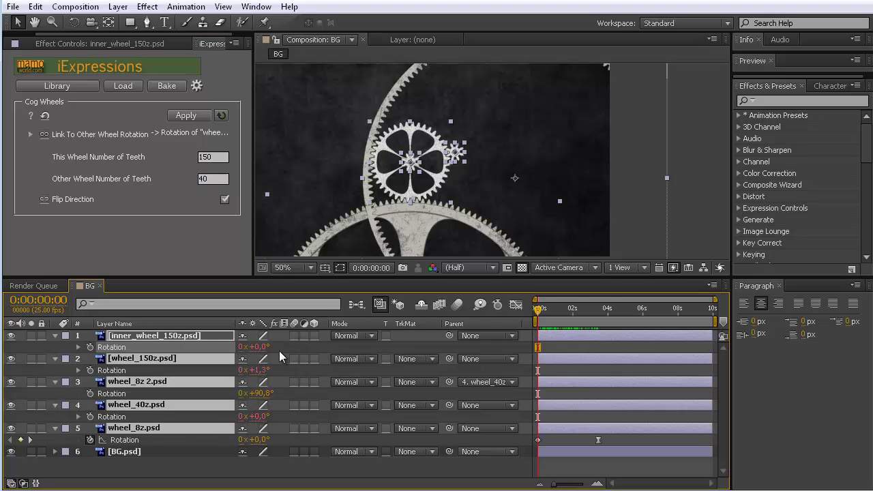
left_click(294, 337)
left_click(237, 259)
left_click_drag(548, 311, 556, 312)
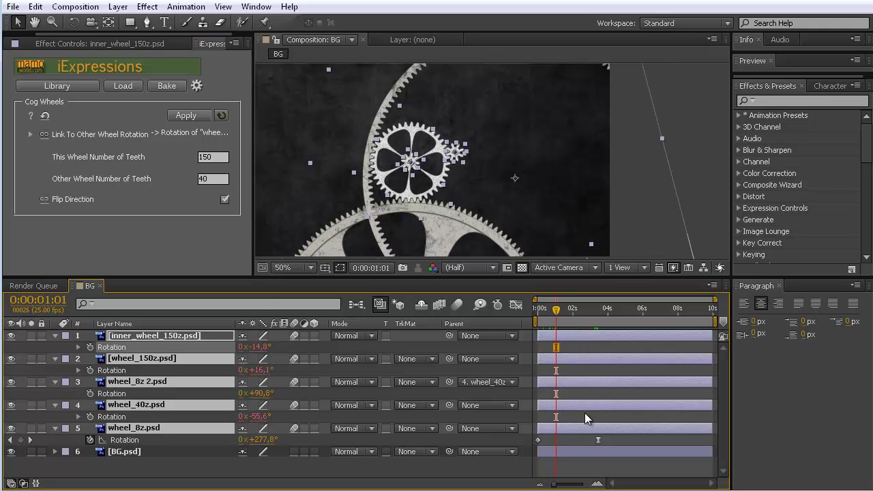
Step: Move wheel_8z's end Rotation keyframe earlier and enable composition motion blur
left_click(598, 441)
left_click_drag(594, 438, 566, 438)
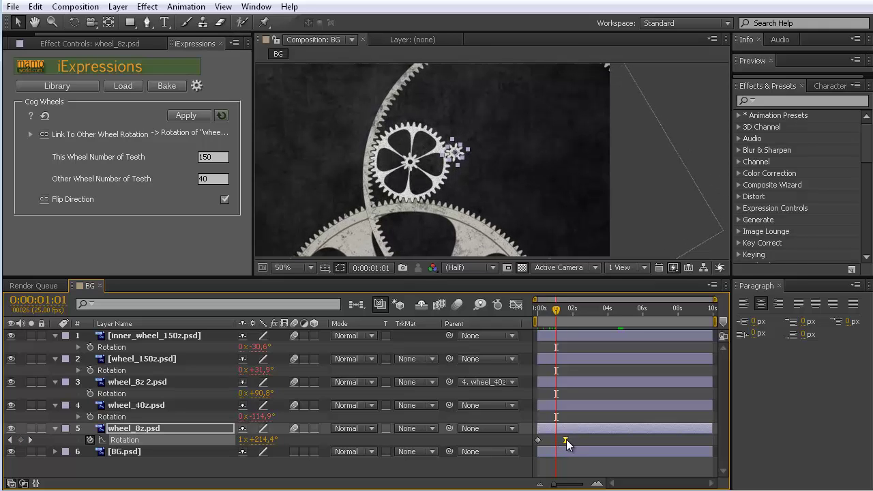
left_click_drag(557, 312, 553, 313)
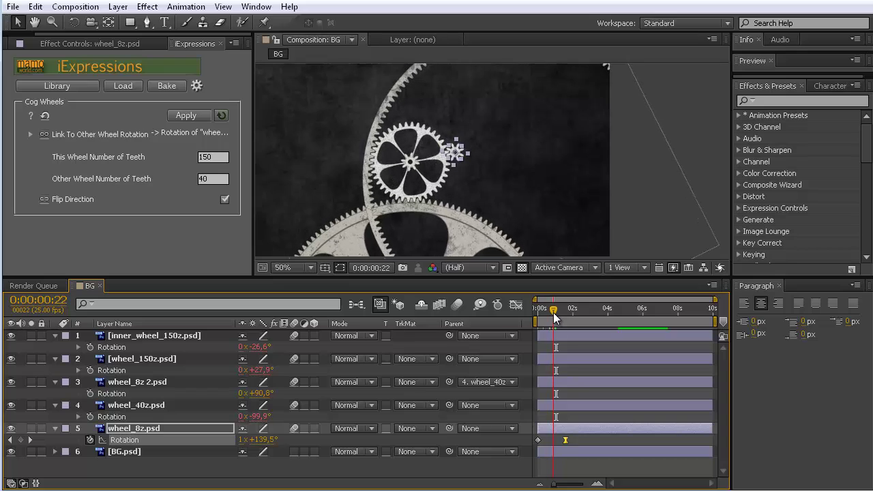
left_click(458, 304)
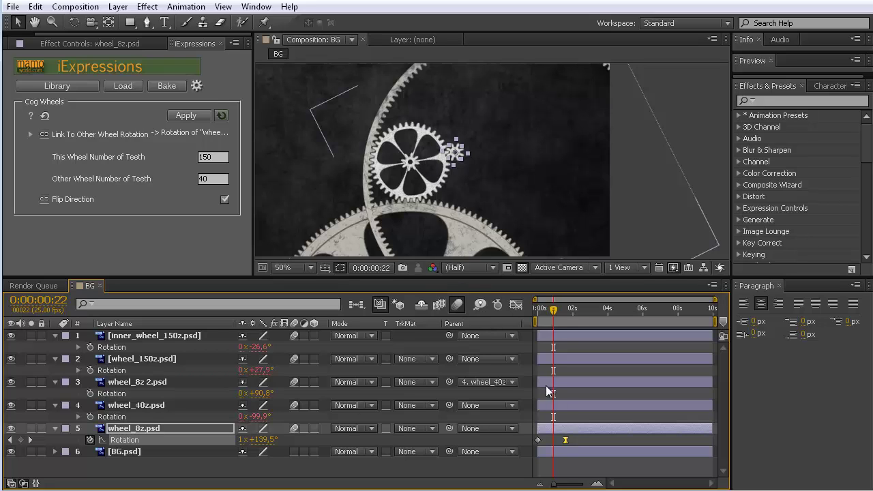
left_click_drag(556, 312, 566, 312)
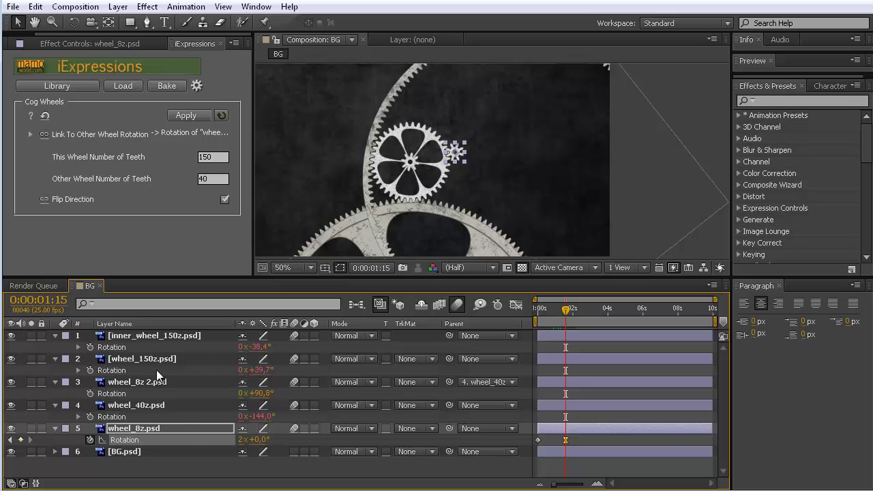
Step: Set wheel_8z's revolution count to 10 and preview the faster gear train
left_click(241, 440)
type("10")
key("Return")
left_click_drag(568, 317, 557, 318)
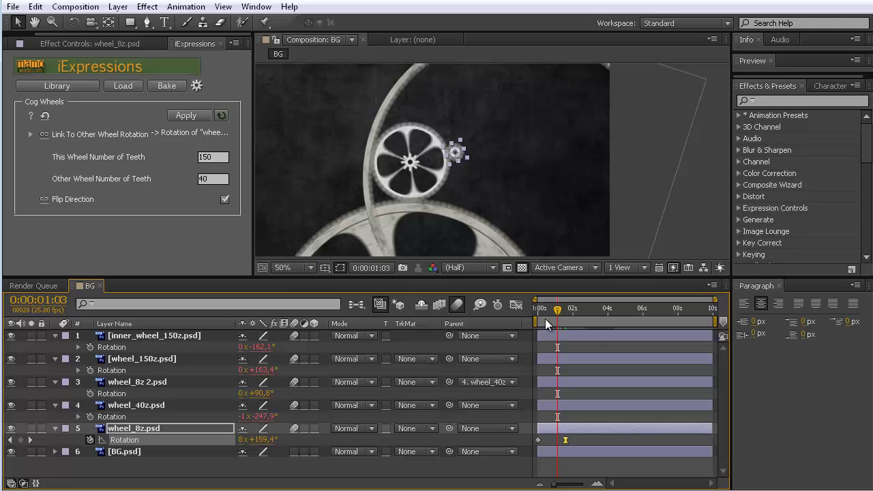
key("KP_0")
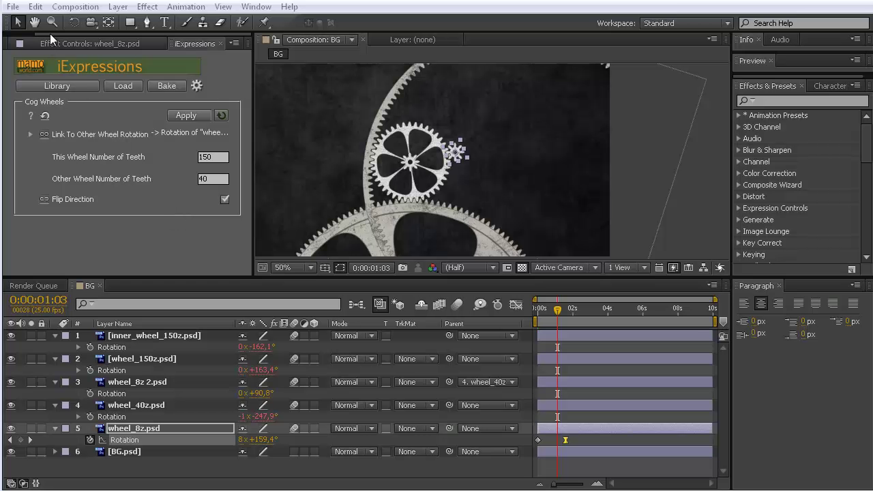
Step: Add barrel.psd to the composition, scale it down, and move it up and right
left_click(21, 43)
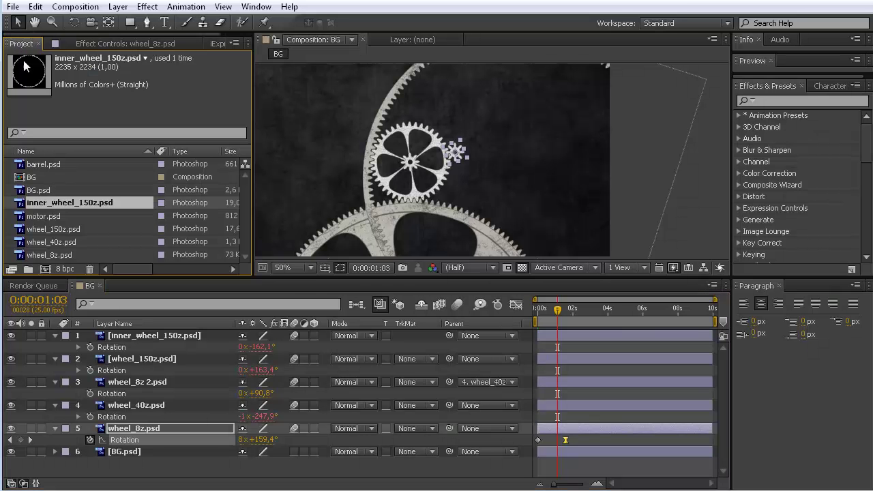
left_click(39, 165)
left_click_drag(43, 165, 320, 159)
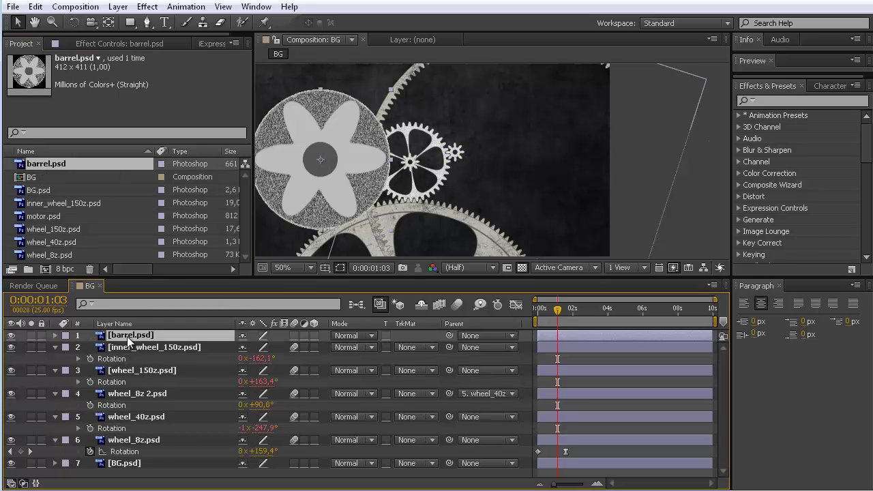
key("s")
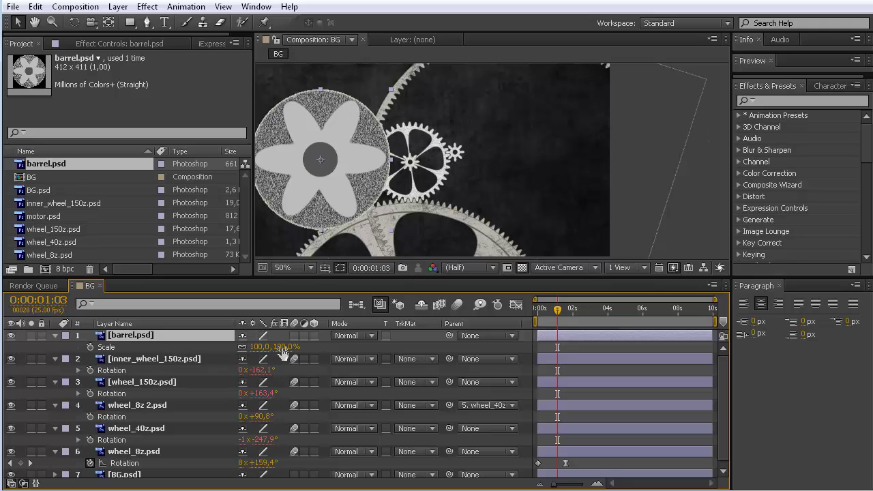
left_click_drag(265, 347, 249, 336)
left_click_drag(316, 172, 327, 157)
Step: Zoom the composition view out and back to 50%, then reselect the barrel layer
key("ctrl+Down")
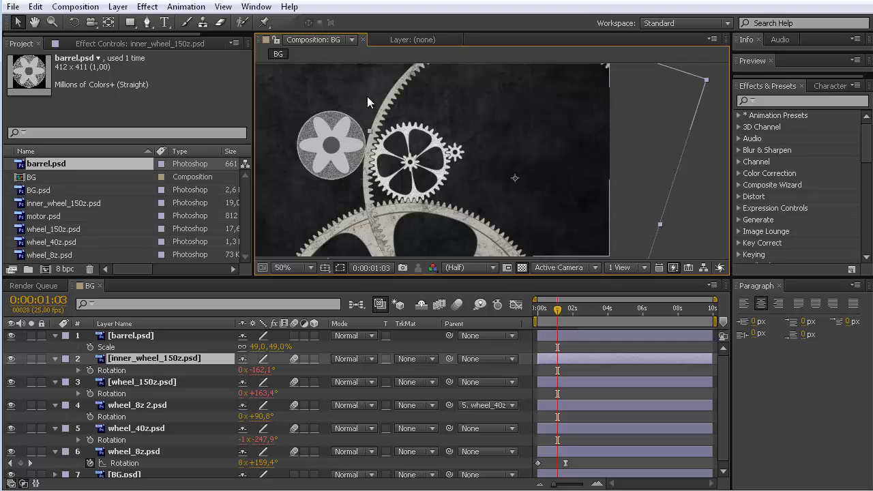
key("comma")
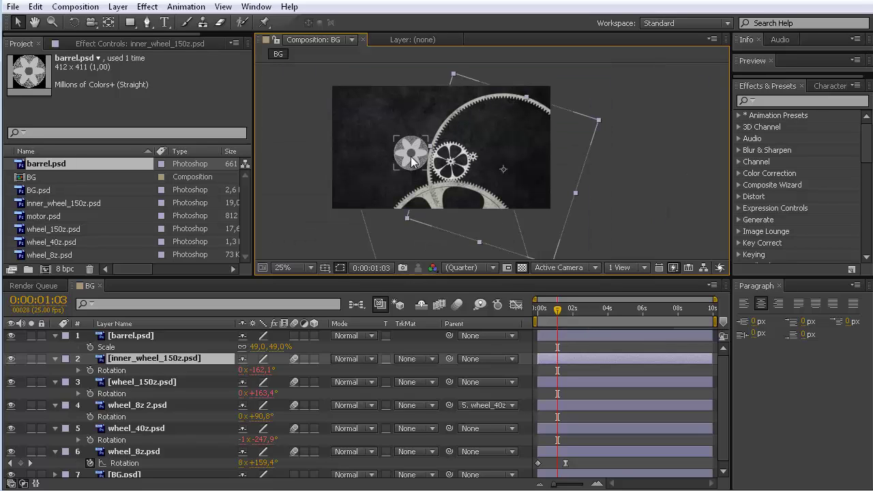
key("period")
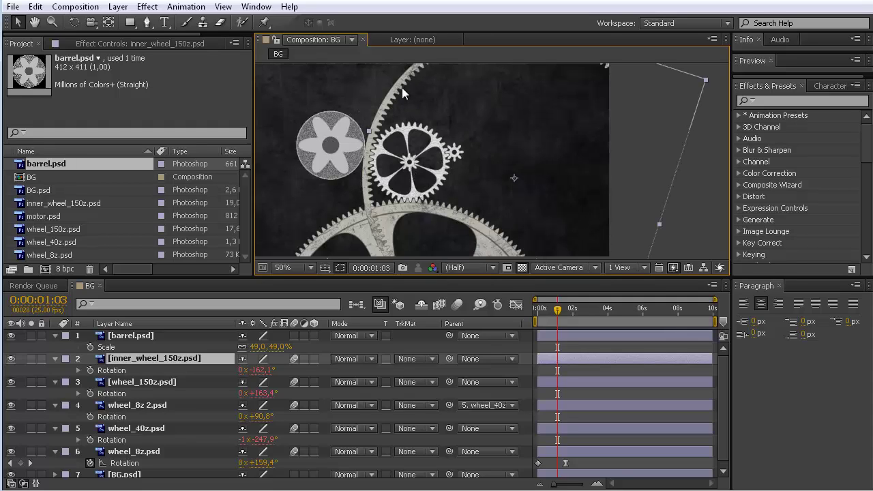
left_click(326, 156)
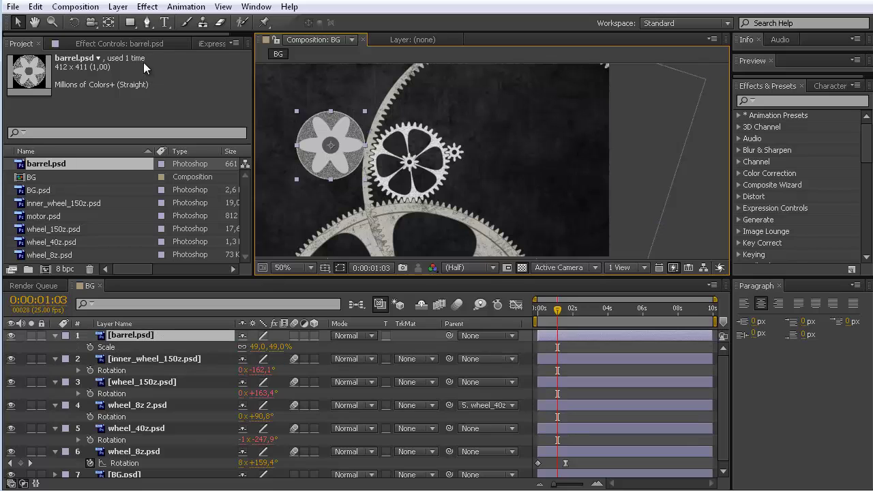
Step: Reset the Cog Wheels settings and link them to inner_wheel_150z.psd's Rotation
left_click(192, 43)
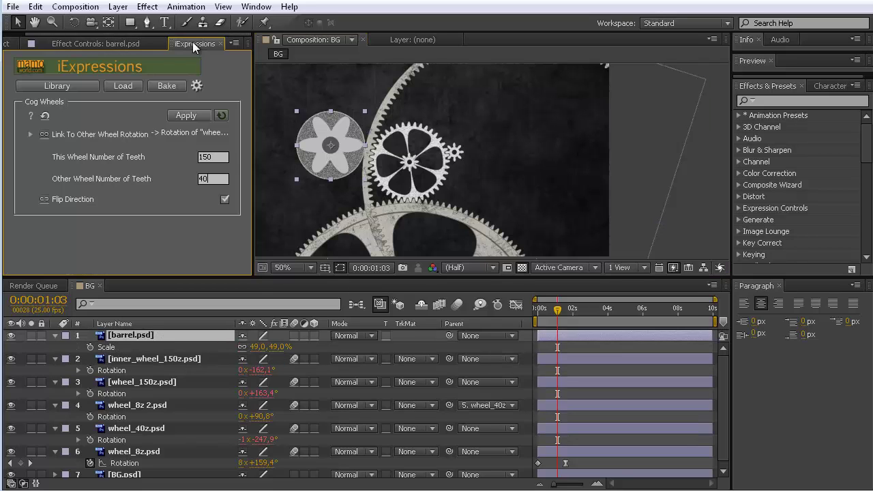
left_click(45, 116)
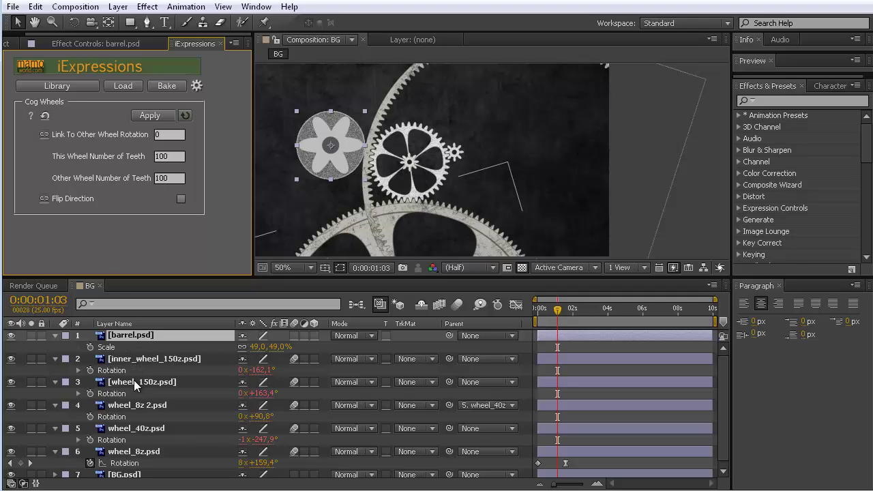
left_click(139, 358)
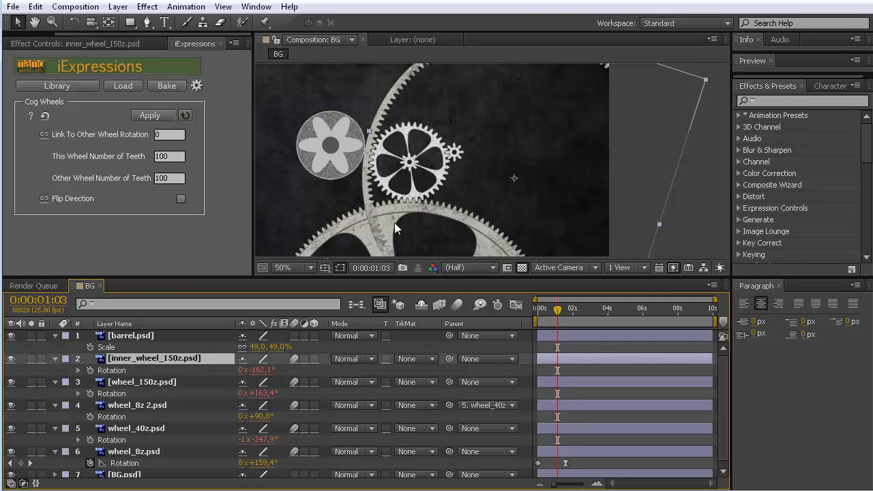
key("comma")
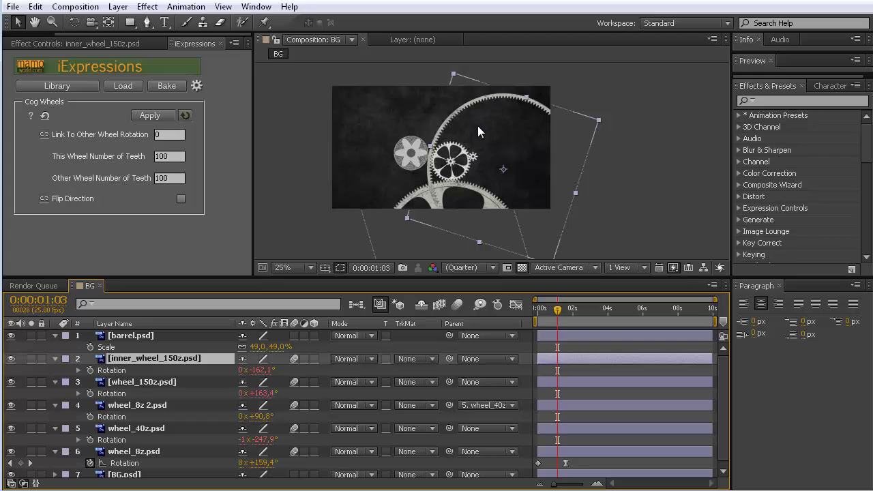
left_click(109, 372)
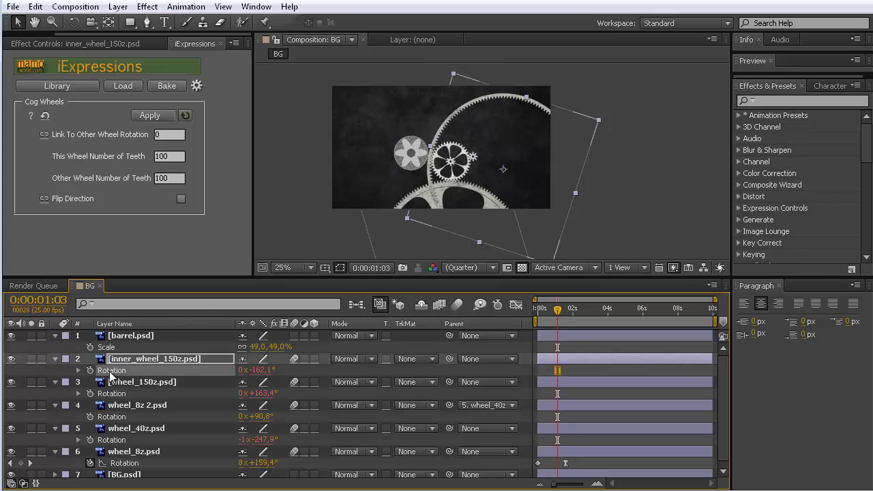
left_click(45, 134)
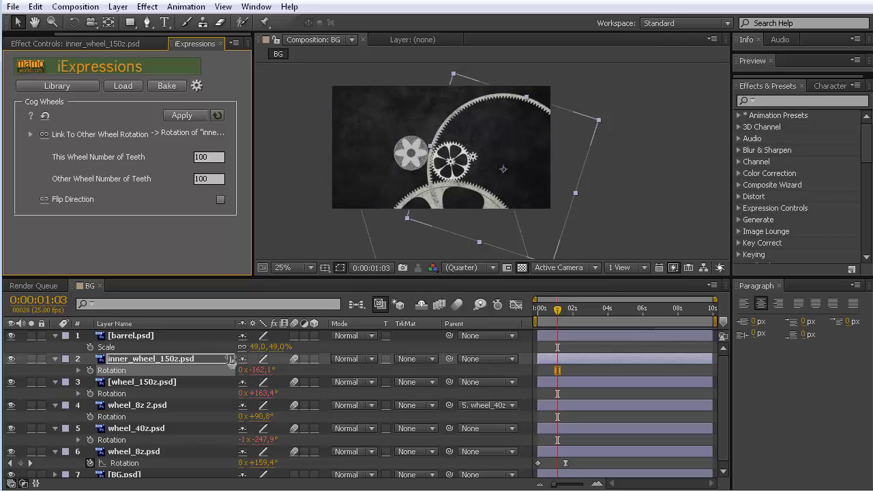
Step: Begin editing This Wheel's teeth count and zoom the view to 100% on the gears
left_click(208, 157)
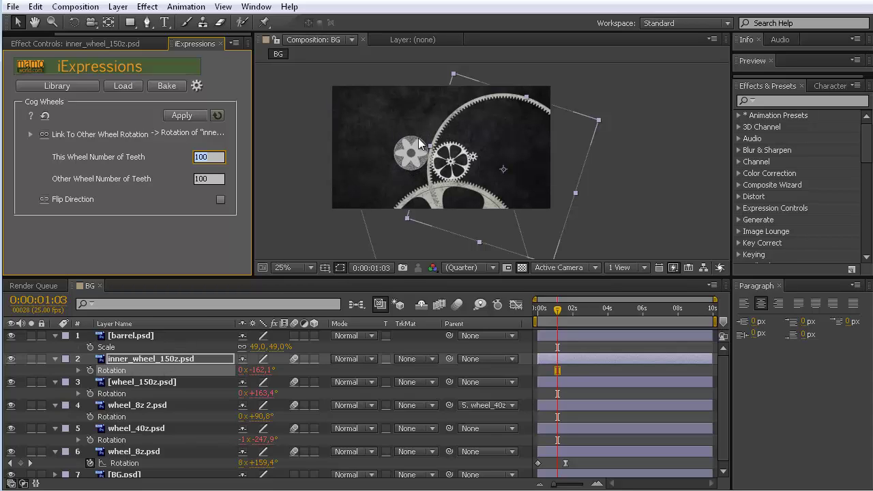
mouse_move(556, 486)
left_mouse_down()
mouse_move(568, 485)
mouse_move(560, 484)
left_mouse_up()
key("period")
key("period")
left_click_drag(323, 164, 471, 181)
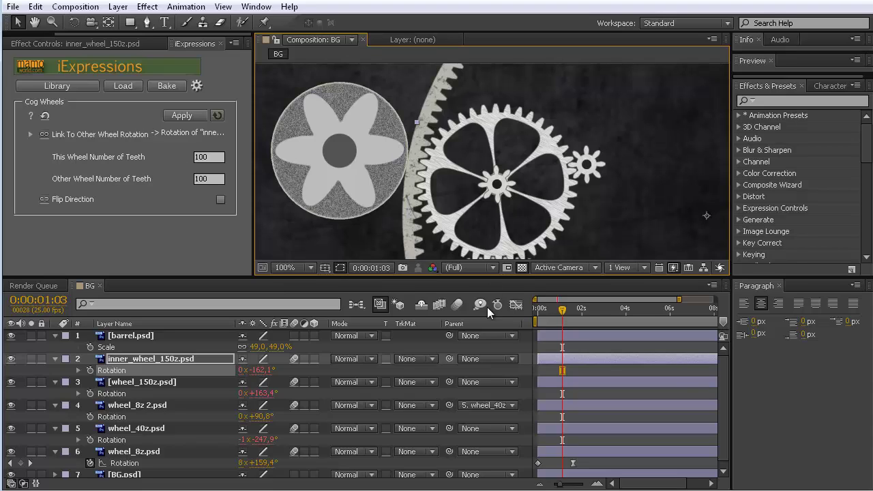
Step: Return to frame 0:00:00:00, select the barrel layer and enlarge the Info panel readouts
key("comma")
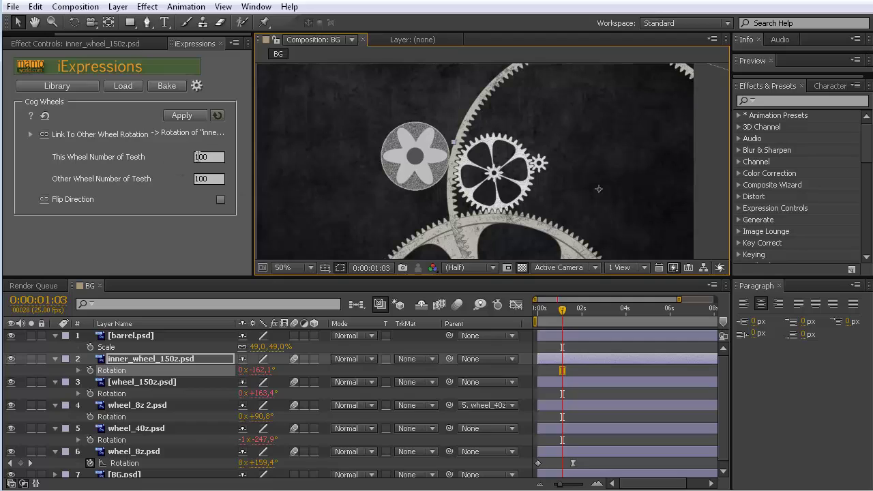
mouse_move(197, 157)
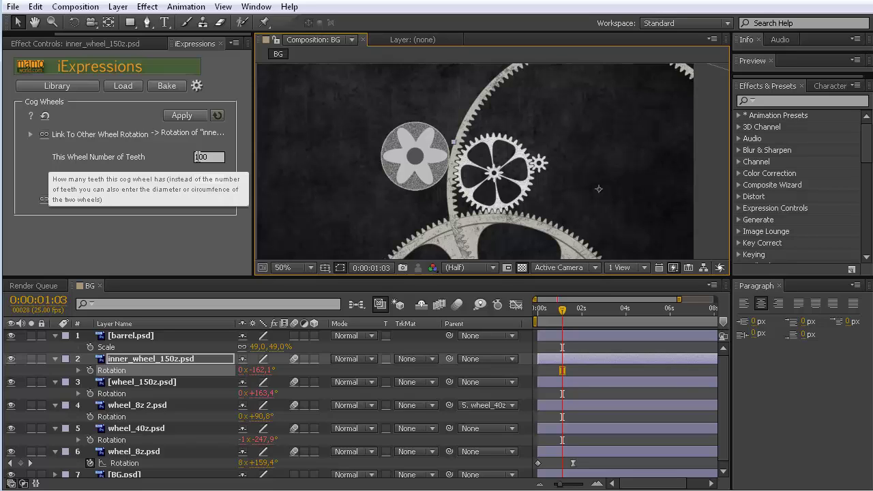
left_click_drag(566, 310, 530, 308)
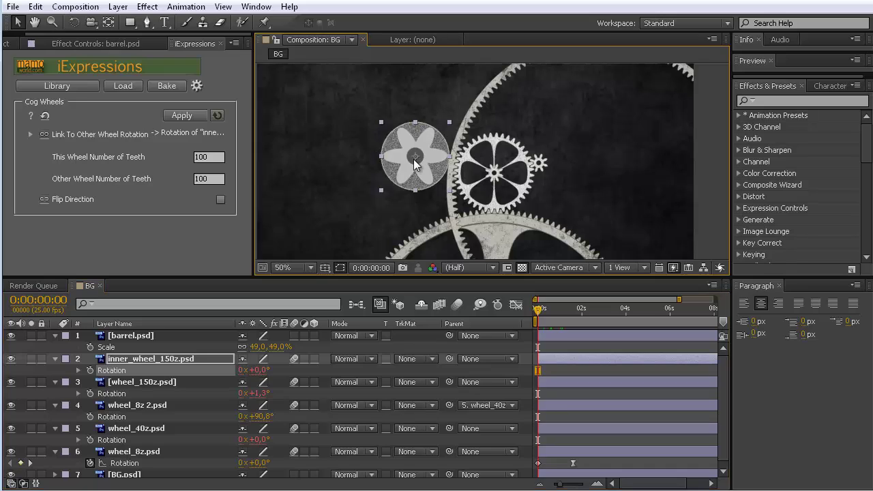
left_click(389, 158)
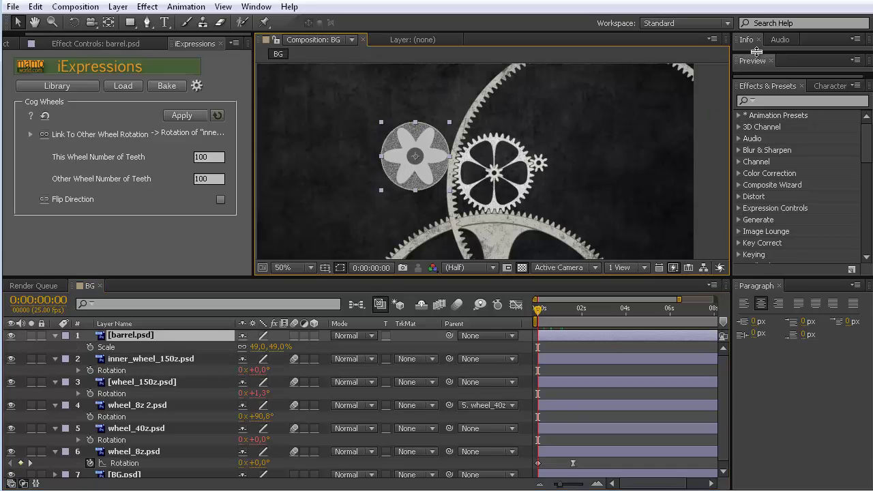
left_click_drag(762, 54, 762, 82)
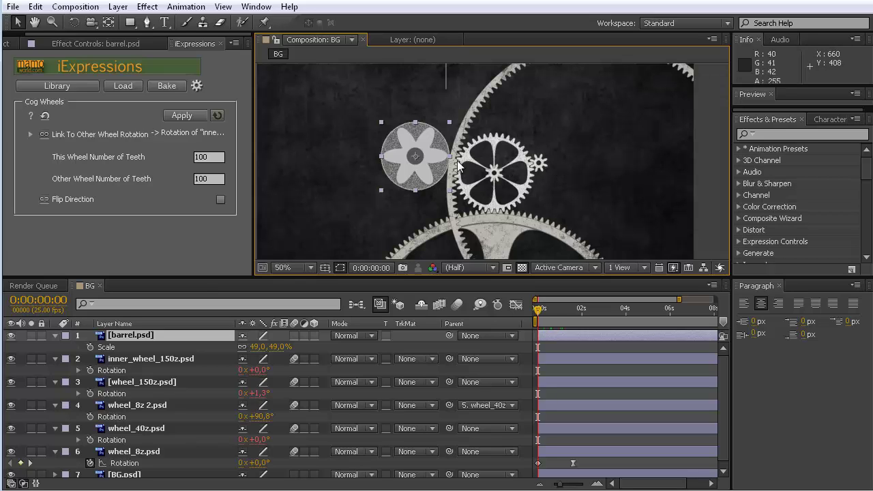
key("slash")
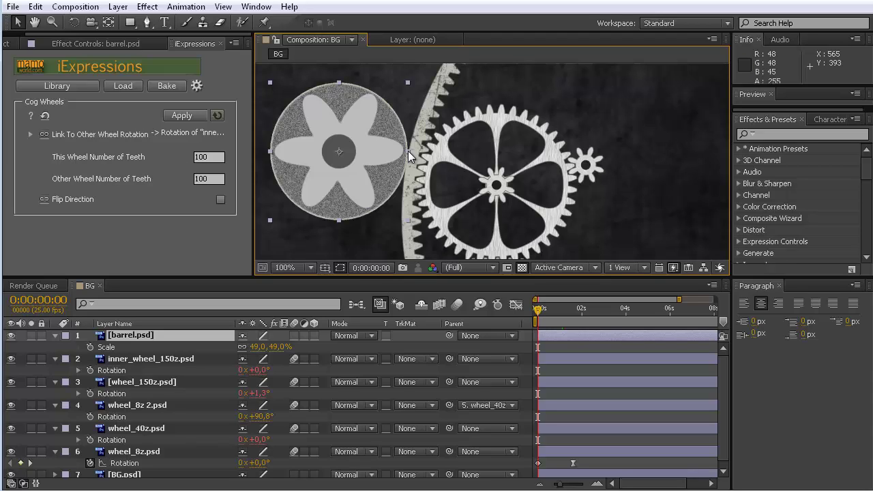
Step: Enter 565-361 as This Wheel Number of Teeth, giving 204
left_click(209, 156)
type("565")
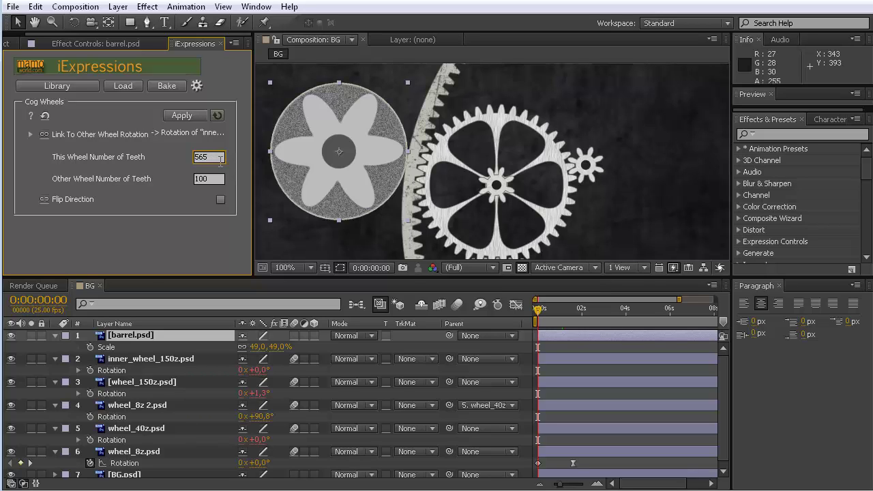
type("1")
scroll(272, 155, "down", 2)
Step: Select the inner_wheel_150z.psd layer and pan the view, zooming out to the whole composition
left_click(467, 141)
key("h")
left_click_drag(471, 133, 444, 146)
key("v")
left_click(124, 382)
left_click(124, 359)
left_click_drag(284, 179, 322, 179)
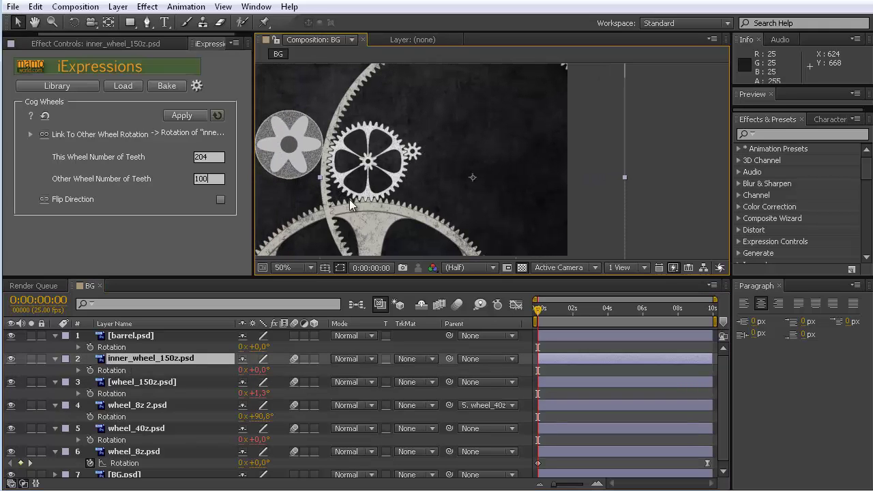
key("comma")
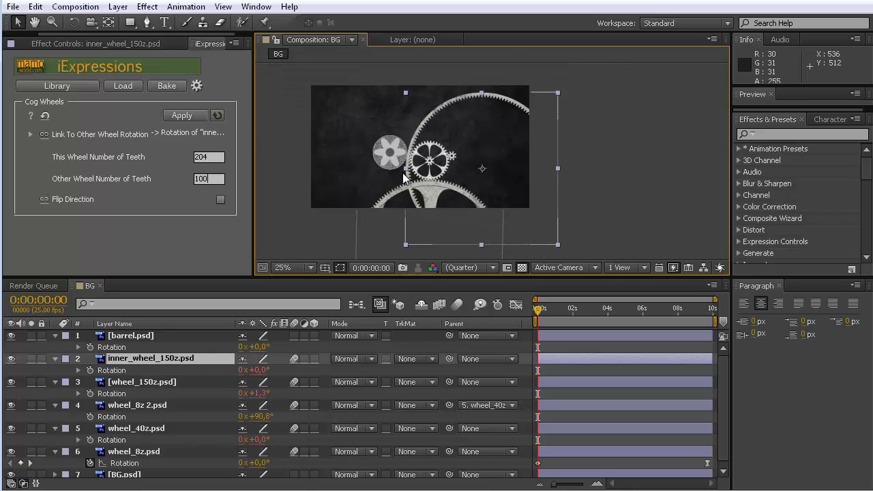
Step: Enter 1446-554 as Other Wheel Number of Teeth (892) and pick the barrel's Rotation property
key("period")
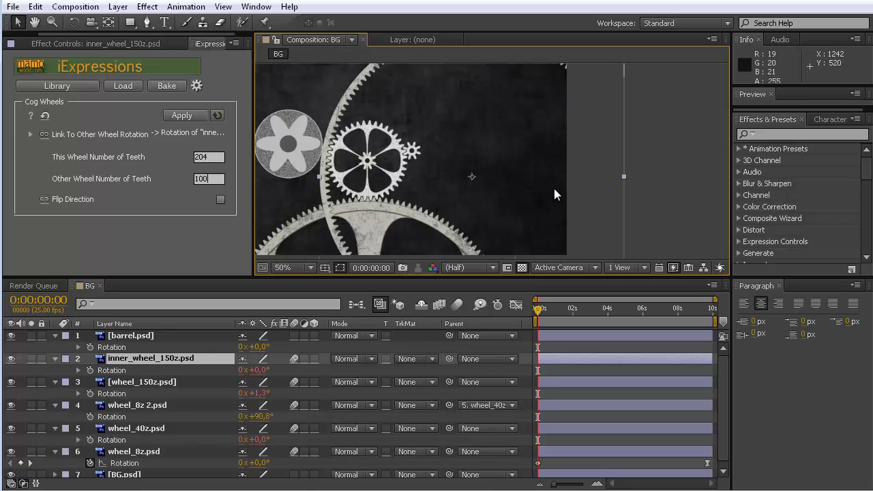
left_click(203, 179)
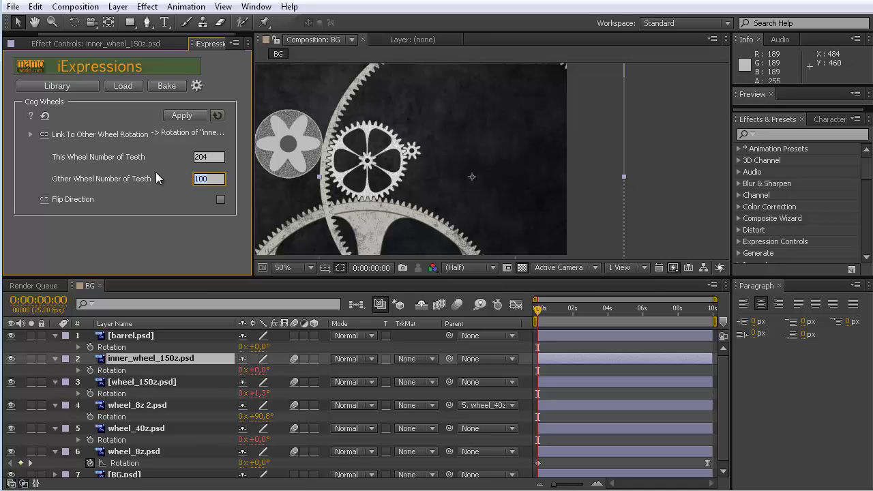
type("1446-")
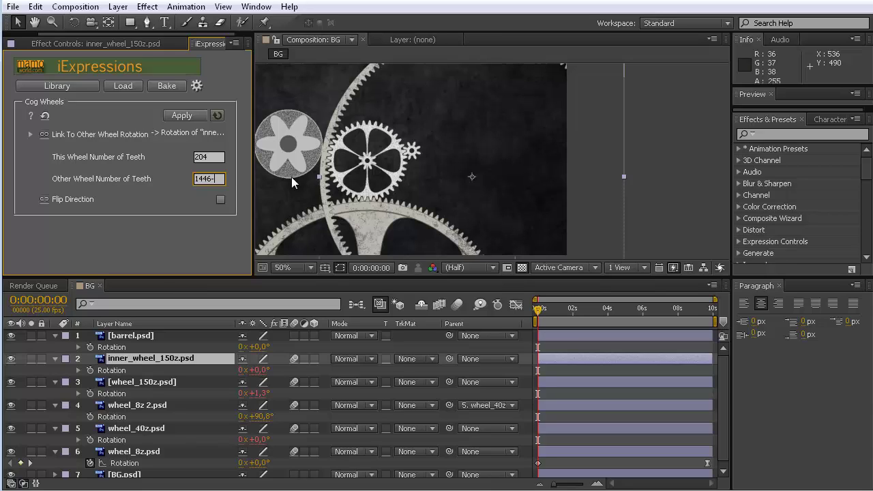
type("55")
key("Return")
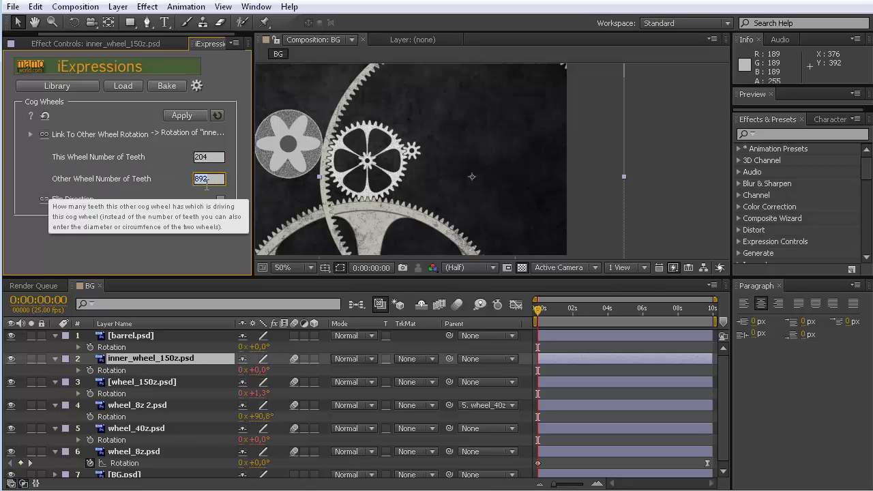
left_click(157, 353)
left_click(114, 348)
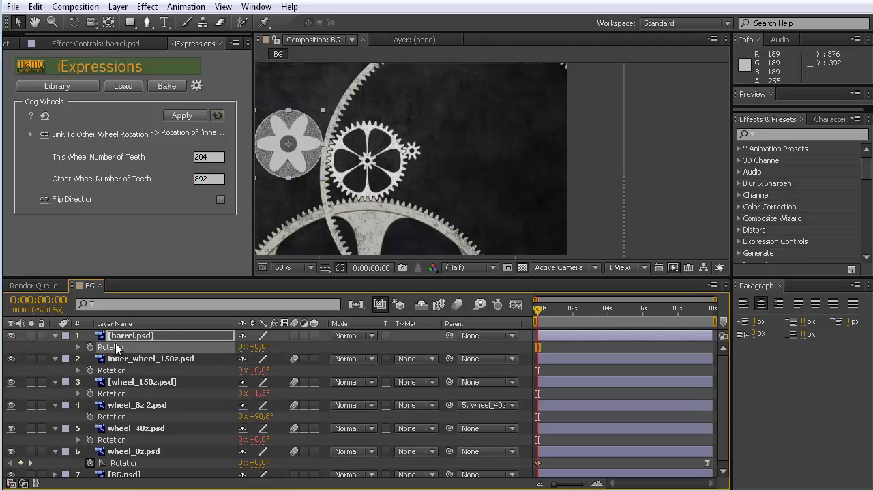
Step: Apply the Cog Wheels expression to barrel Rotation, scrub to check, then select the wheel layers
left_click(182, 116)
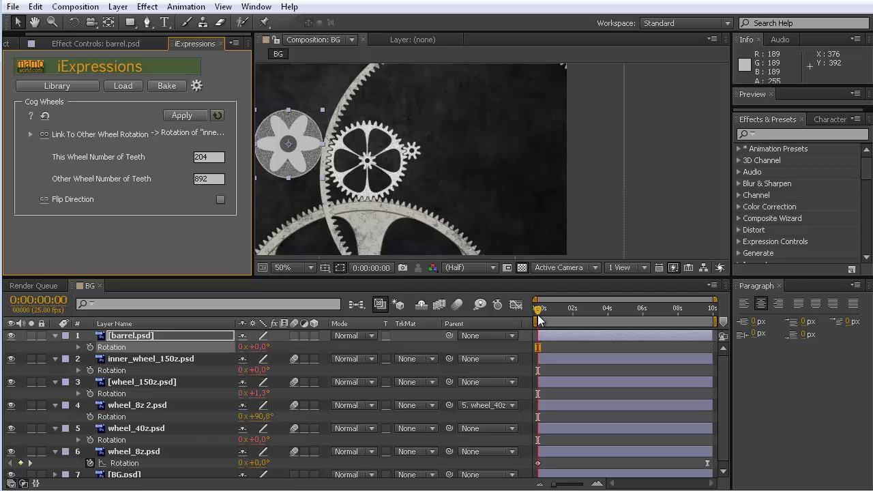
mouse_move(536, 311)
left_mouse_down()
mouse_move(562, 309)
mouse_move(536, 311)
left_mouse_up()
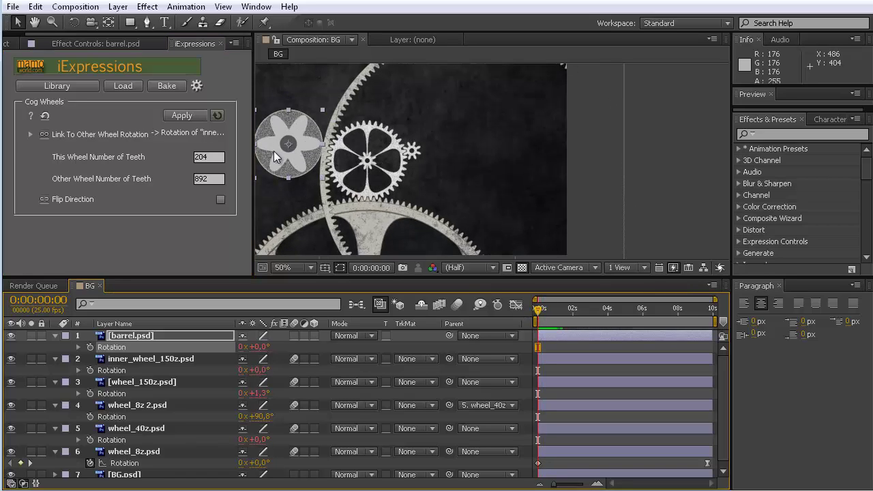
mouse_move(143, 140)
mouse_move(211, 180)
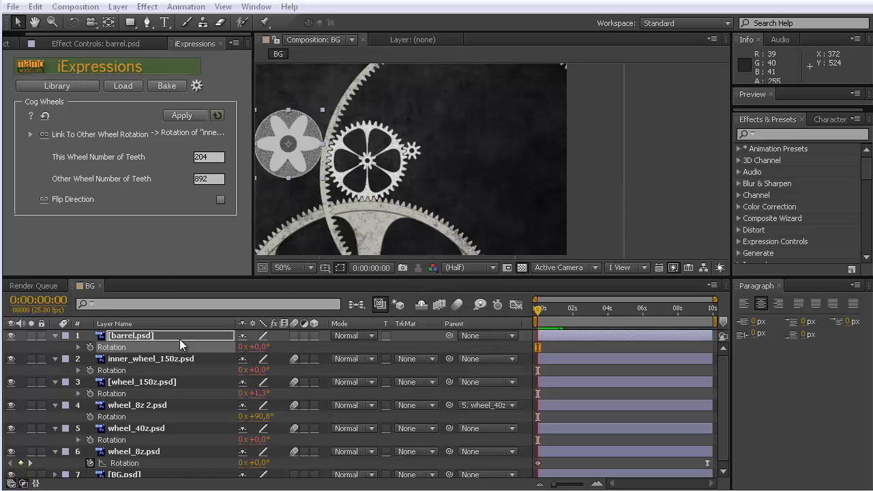
left_click(140, 453, "ctrl")
left_click(140, 453, "shift")
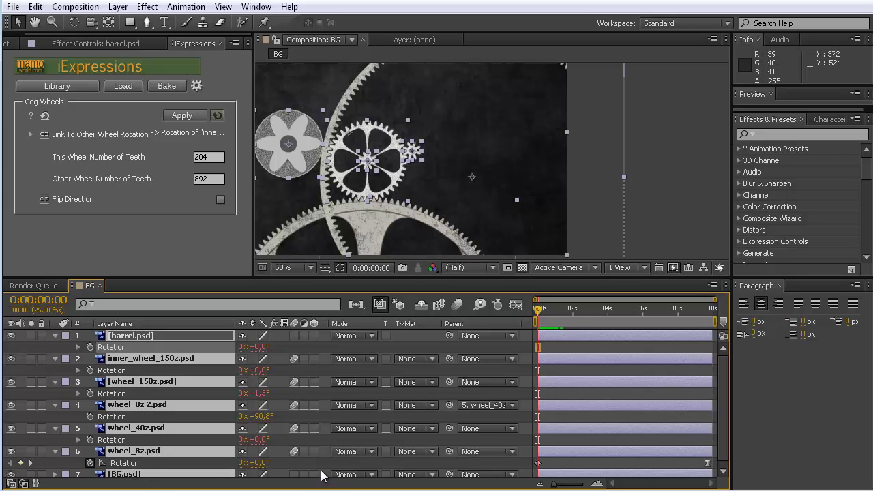
Step: Convert the selected gear layers to 3D and scrub ahead to preview them turning
left_click(314, 336)
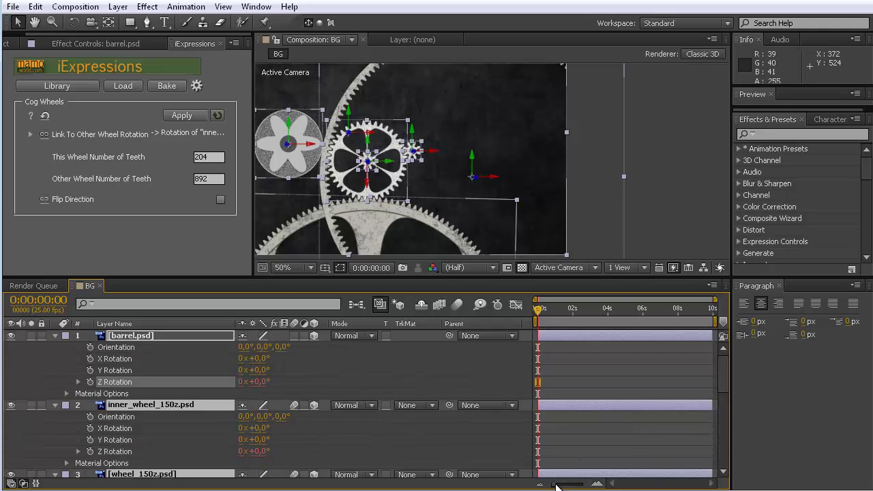
left_click_drag(539, 310, 574, 314)
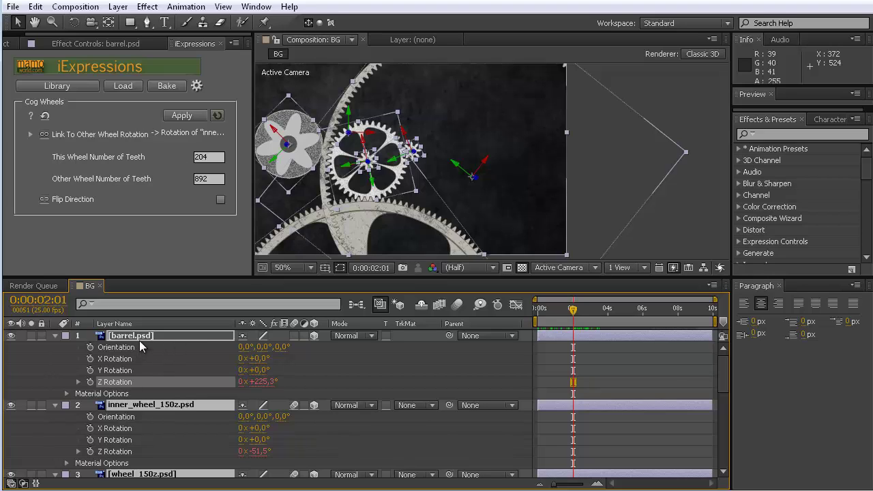
Step: Show only the Position property for every layer, keeping layer names displayed
key("p")
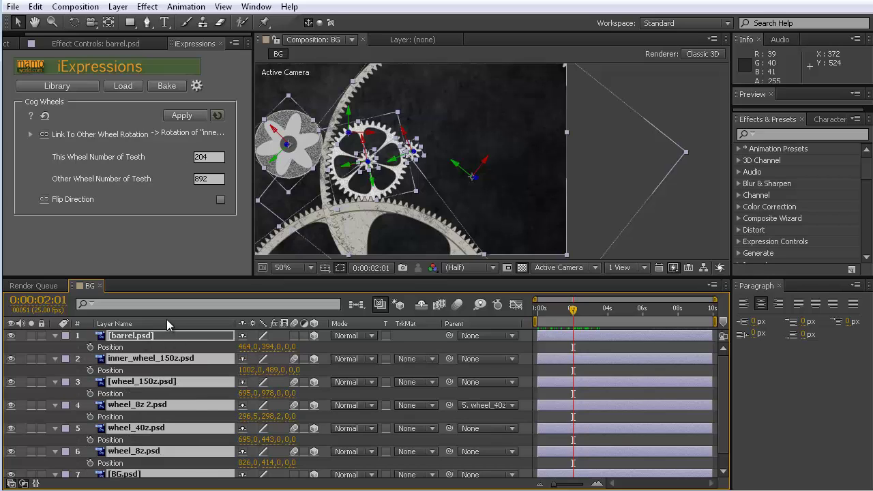
left_click(166, 322)
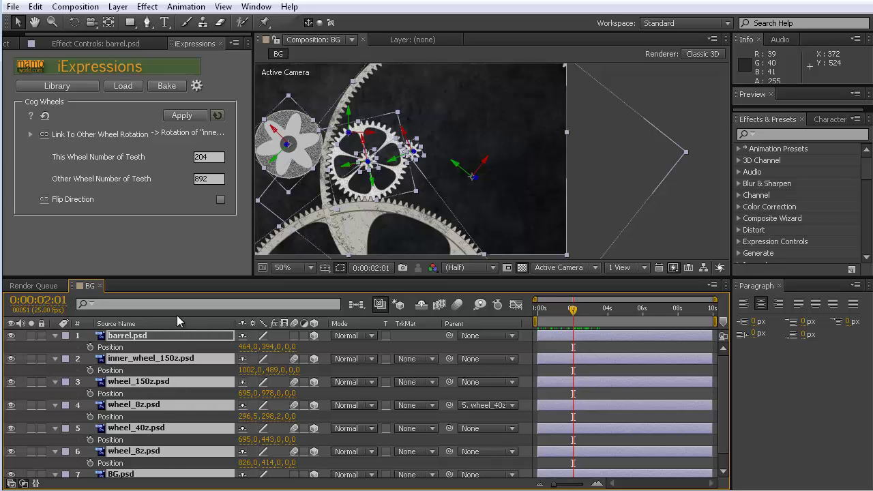
left_click(176, 321)
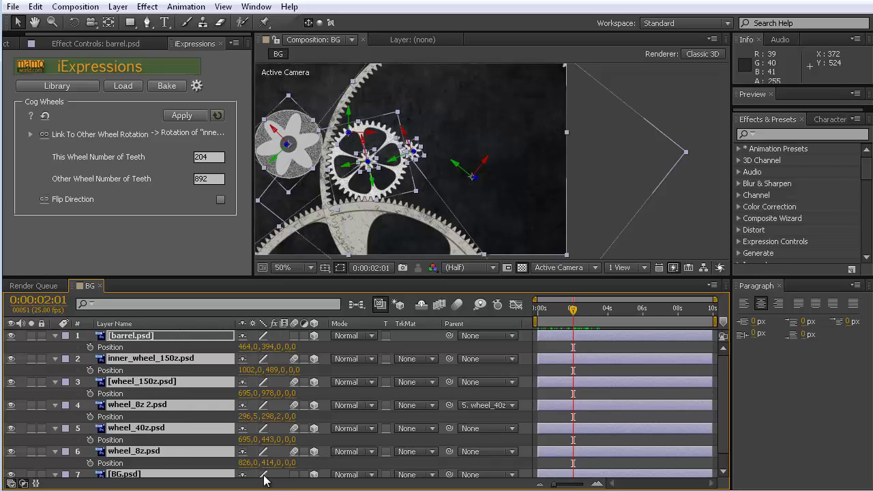
Step: Set the BG.psd layer's Position Z to 71 and its Scale to 108%
left_click(155, 461)
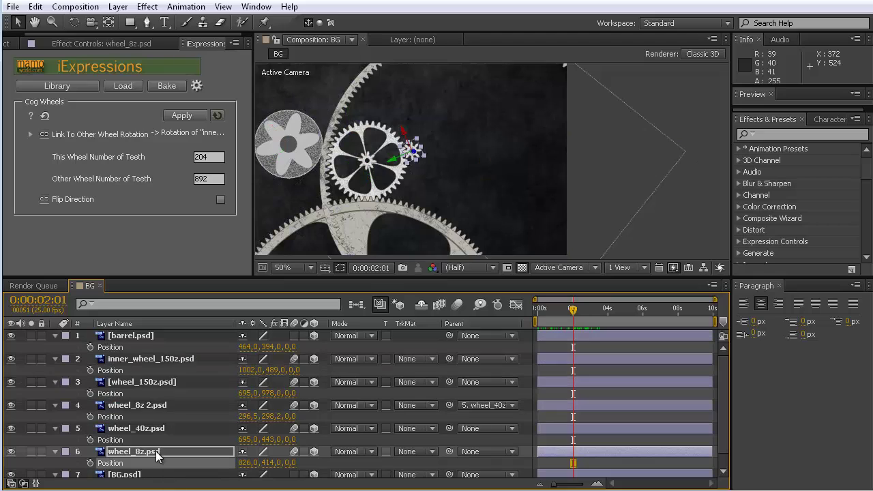
left_click(154, 476)
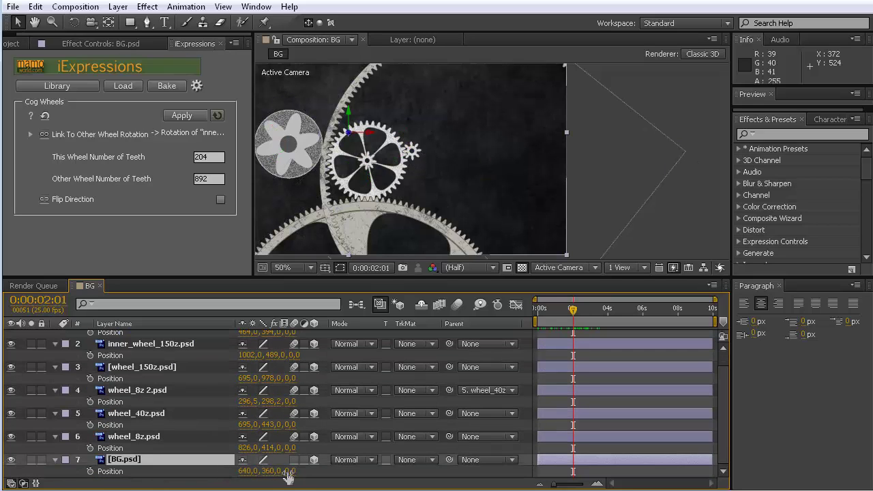
left_click_drag(289, 472, 337, 471)
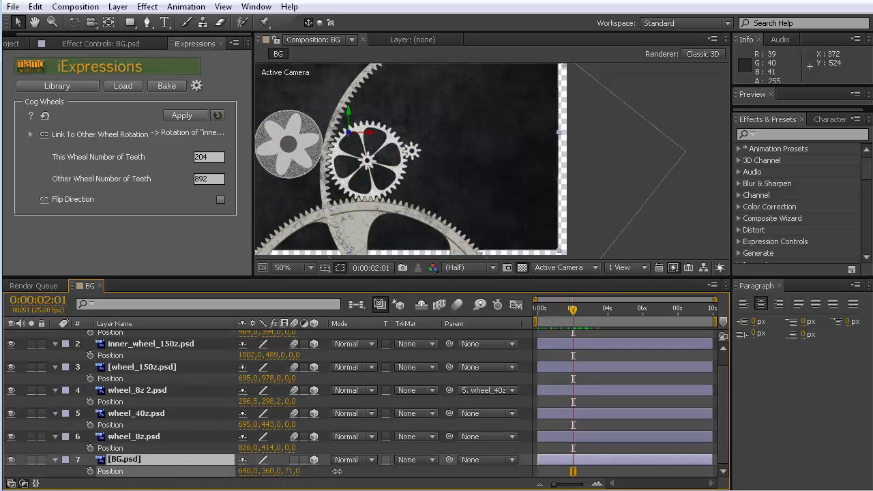
key("Return")
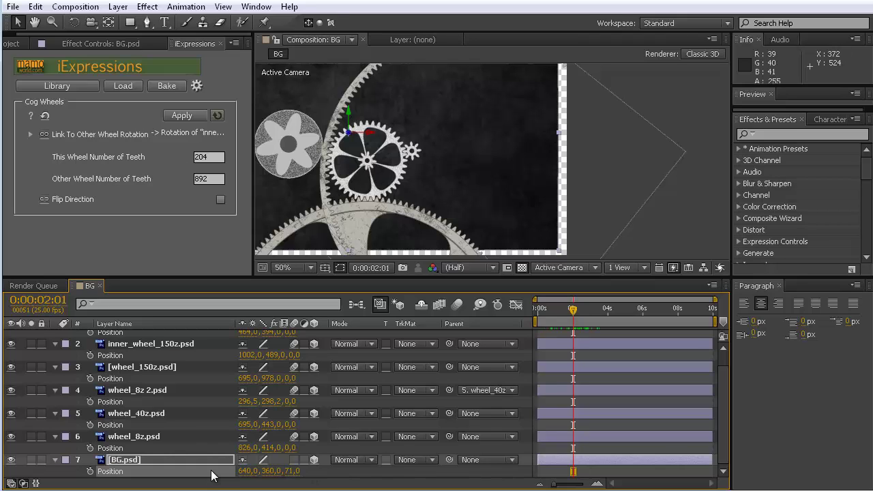
key("shift+s")
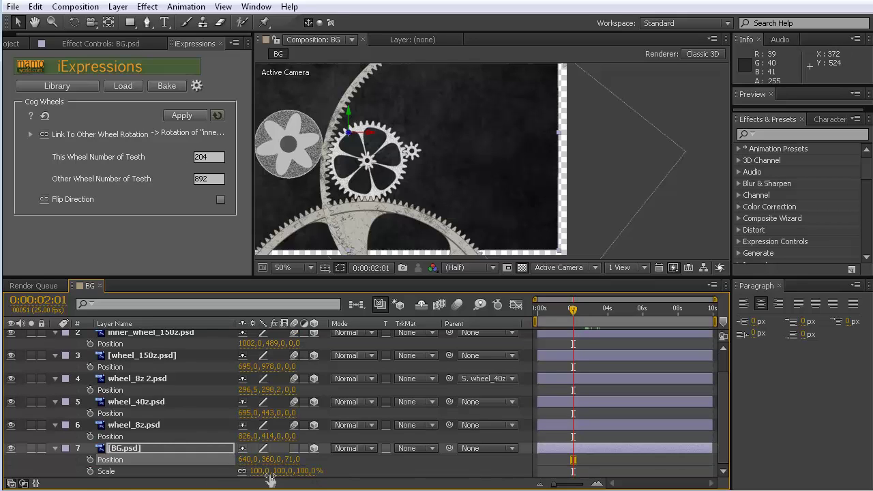
left_click_drag(314, 470, 312, 471)
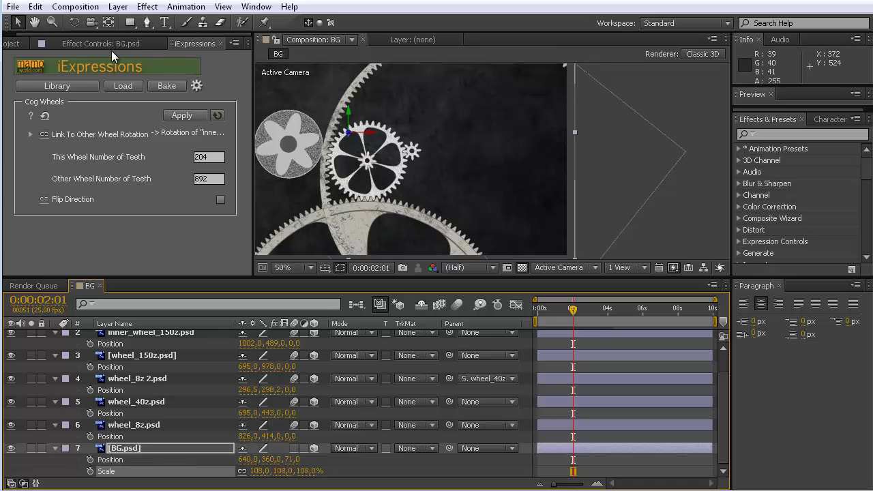
Step: Create a parallel light layer, Light 1, via Layer > New > Light
left_click(118, 7)
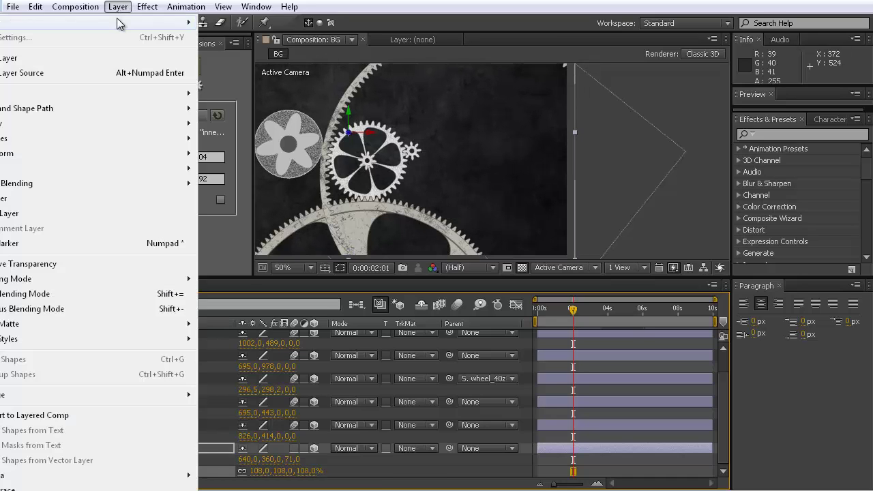
mouse_move(182, 24)
left_click(246, 52)
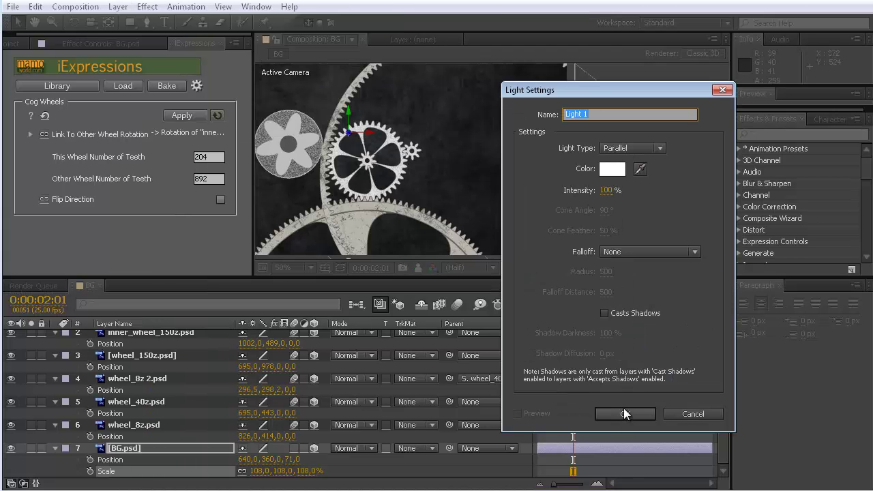
left_click(624, 411)
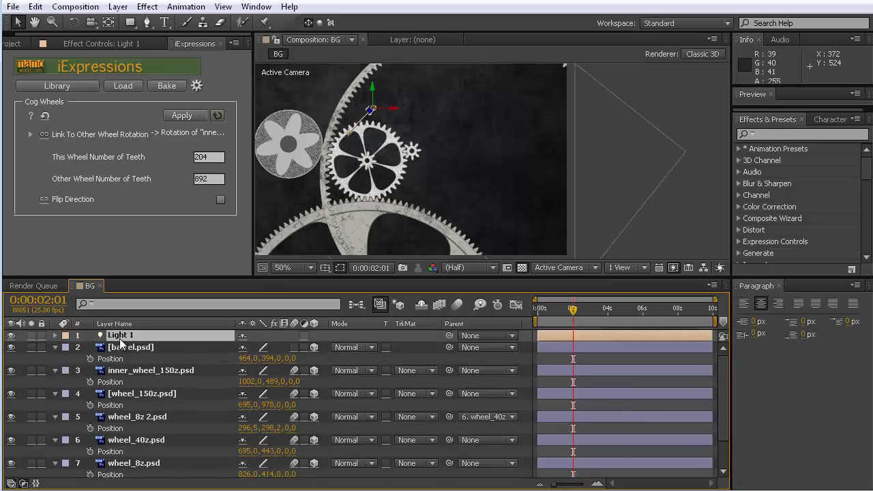
Step: Set Light 1's Casts Shadows light option to On
left_click(55, 335)
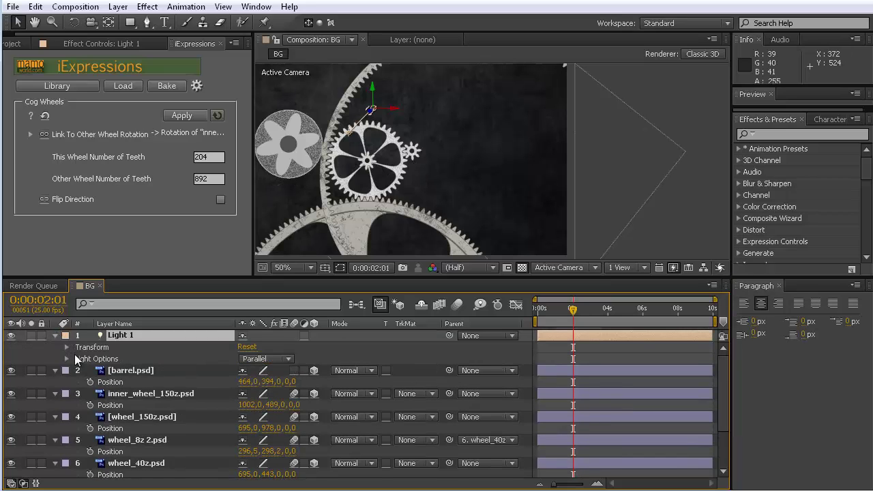
left_click(67, 358)
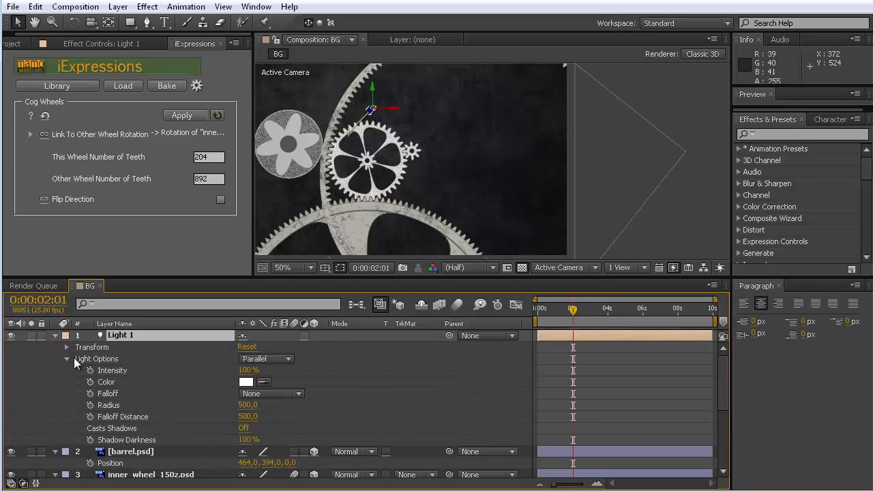
left_click(244, 429)
Step: Turn Casts Shadows On in Material Options for the barrel and all wheel layers
left_click(130, 451)
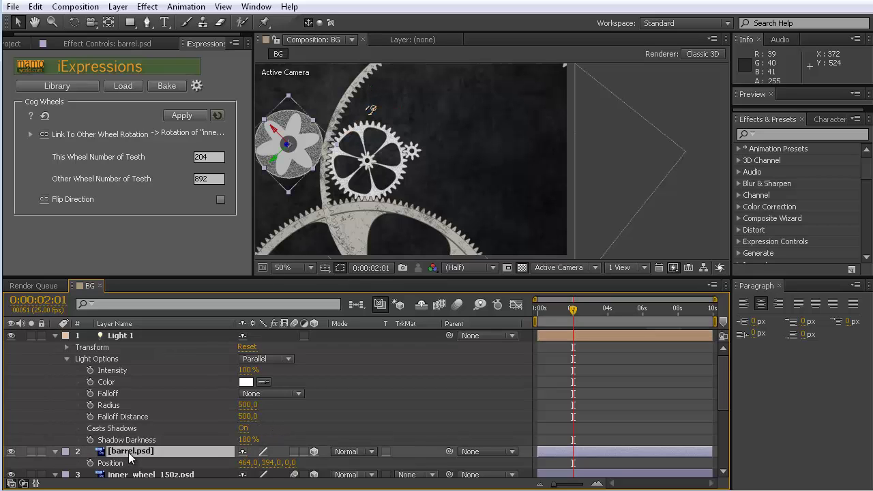
scroll(130, 455, "down", 2)
scroll(129, 457, "down", 3)
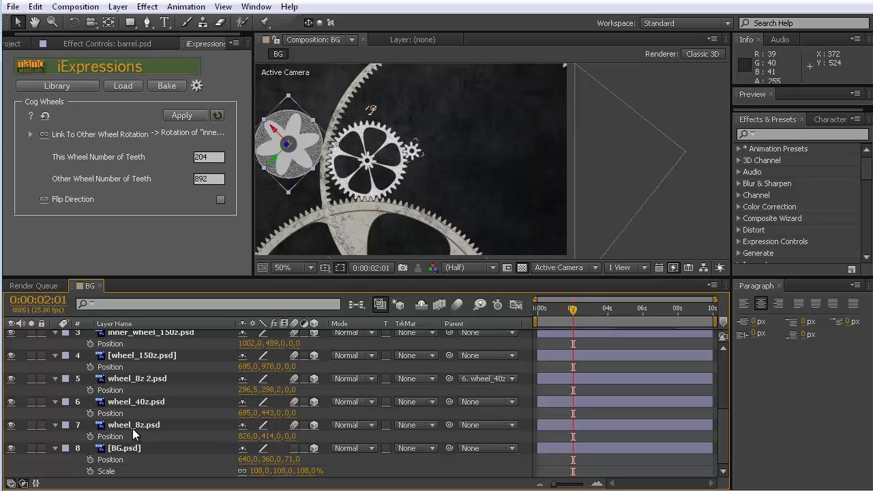
left_click(135, 428, "shift")
left_click(56, 426)
left_click(56, 379)
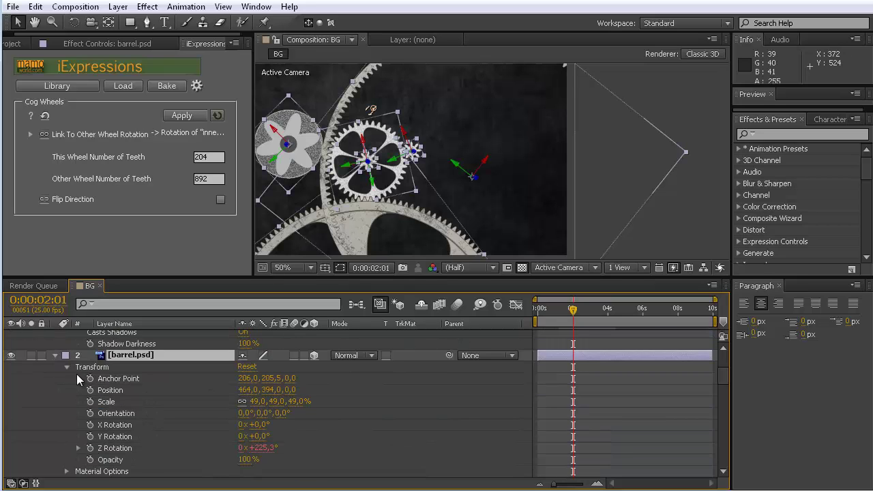
left_click(66, 471)
scroll(95, 463, "down", 5)
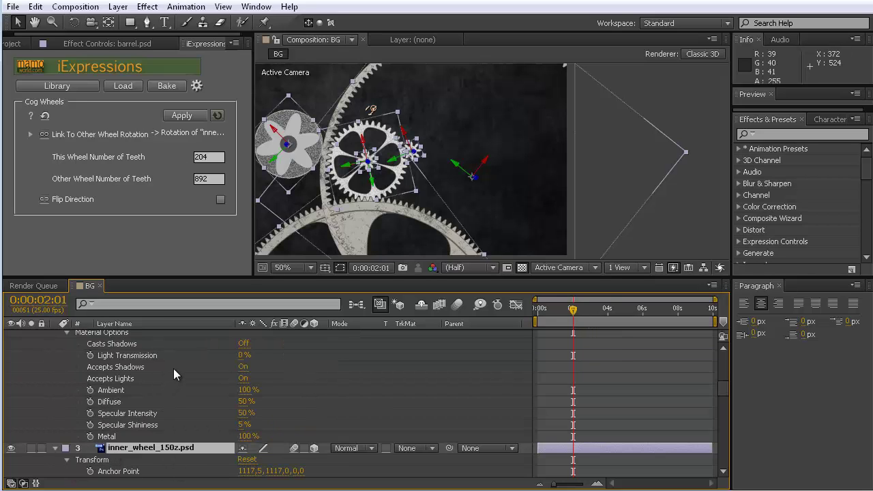
left_click(244, 343)
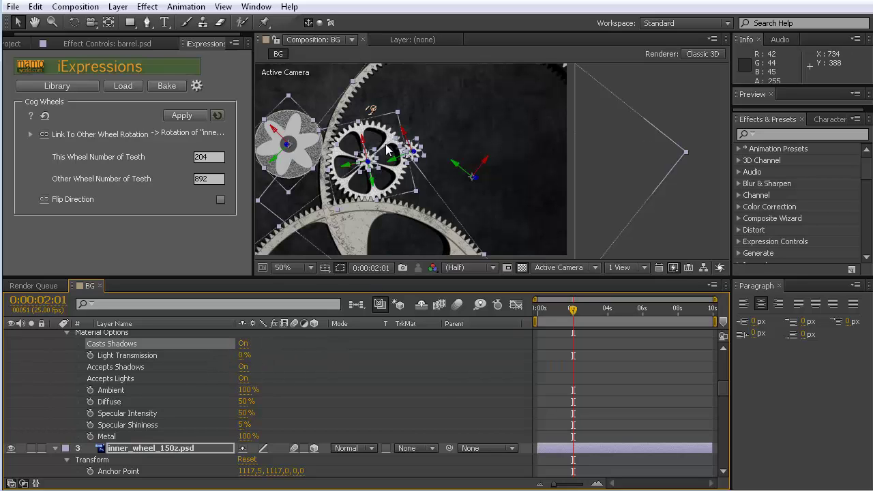
Step: Compare shadows off and on at 100% Full quality, then return the view to 50%
key("/")
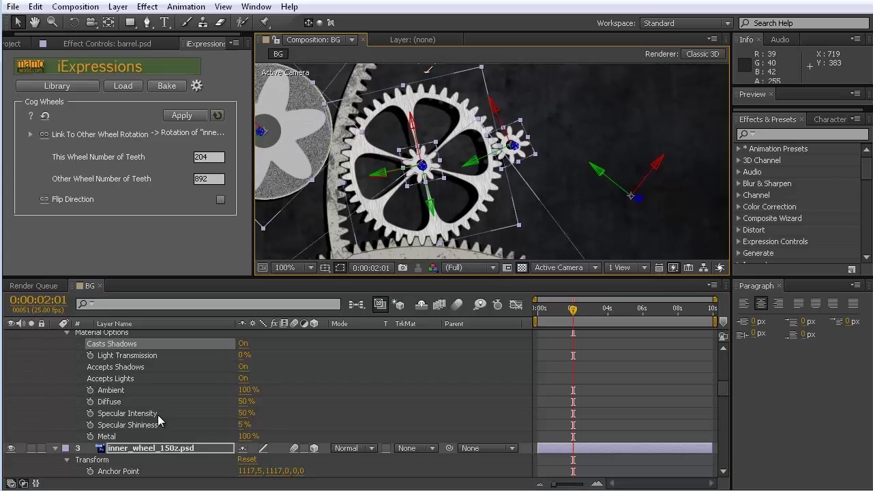
left_click(244, 344)
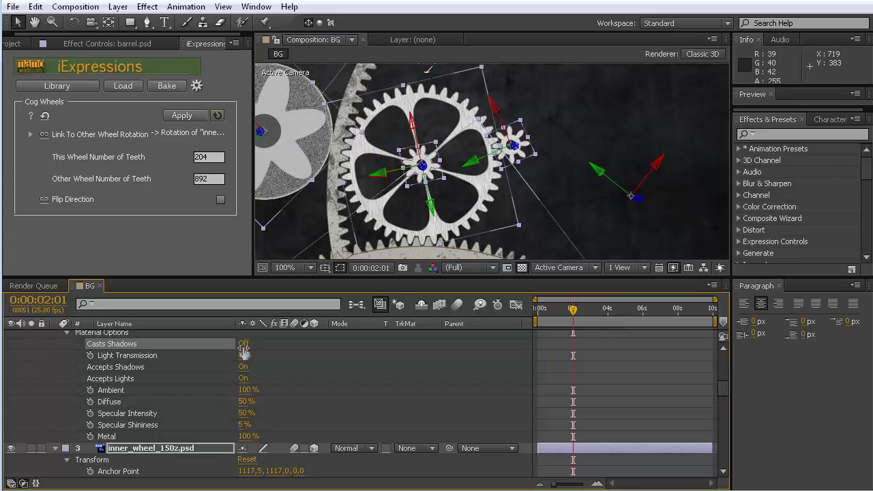
left_click(244, 344)
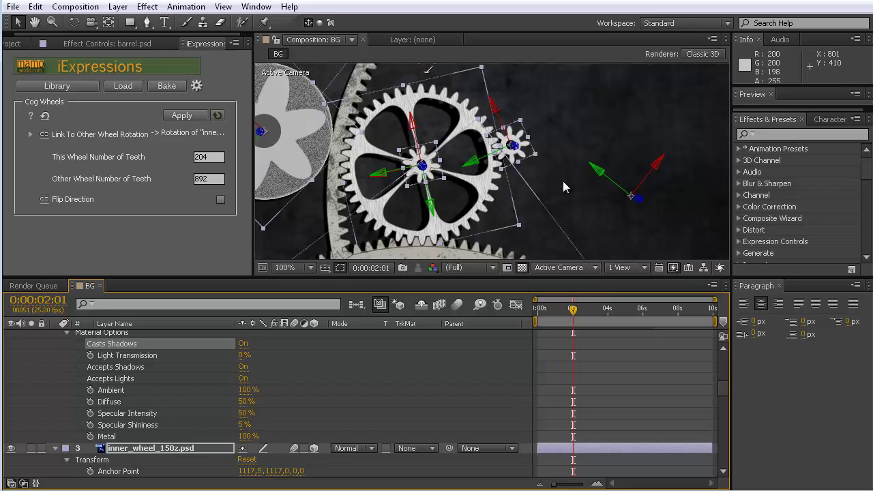
left_click(601, 209)
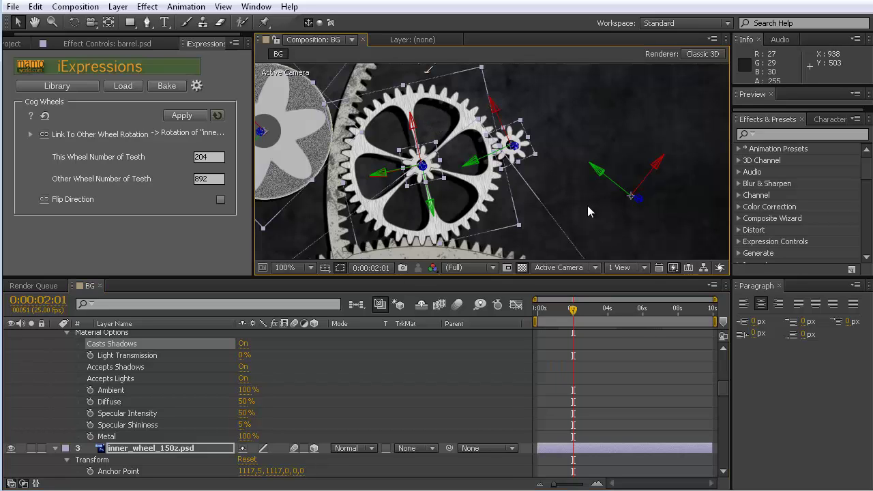
key("comma")
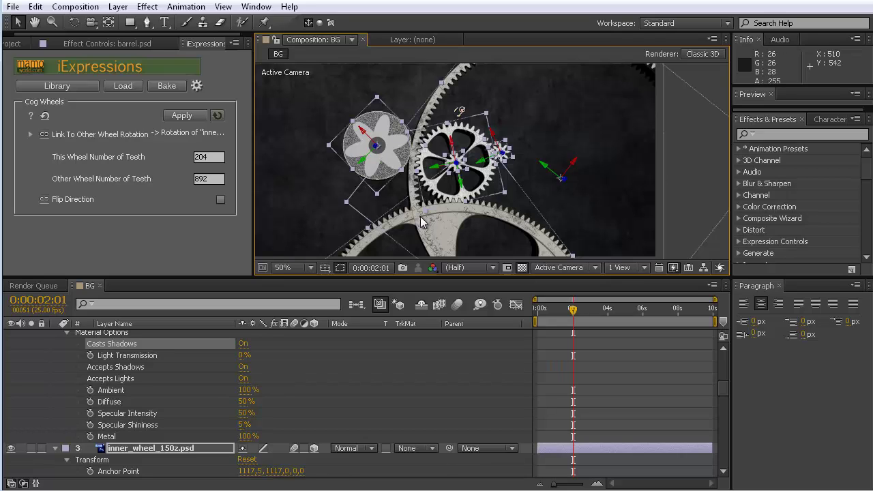
left_click(338, 202)
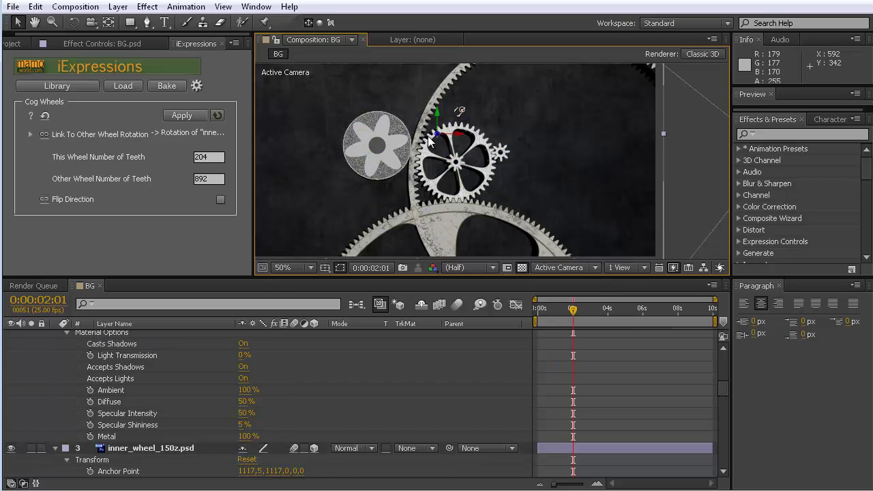